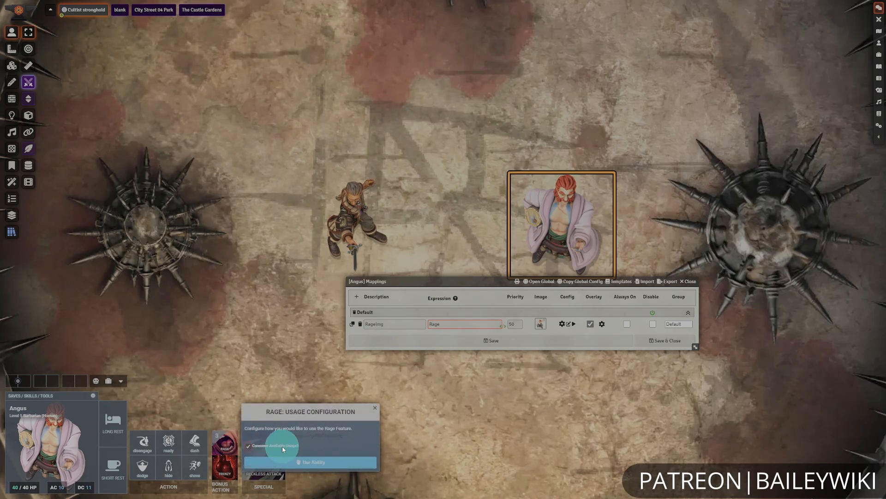
Step: Use the barbarian's Rage feature, consuming an available use
left_click(293, 461)
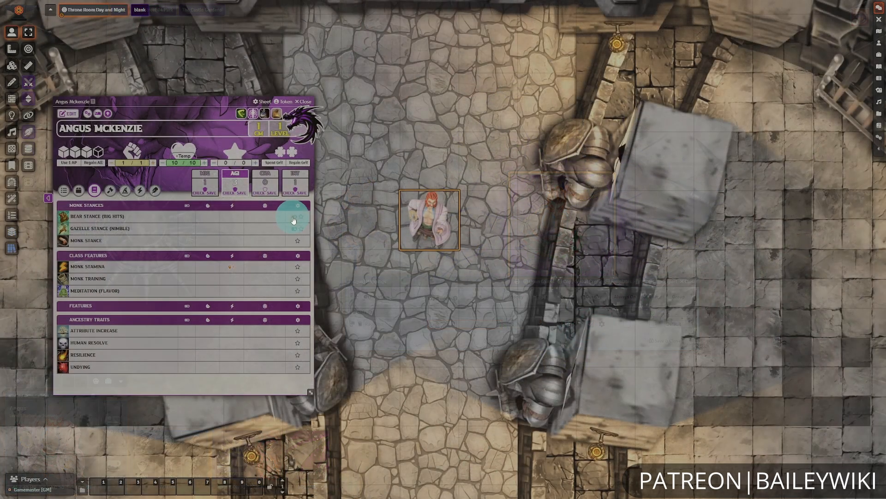
Step: Switch the monk's Bear Stance on and off, and activate Gazelle Stance
left_click(294, 217)
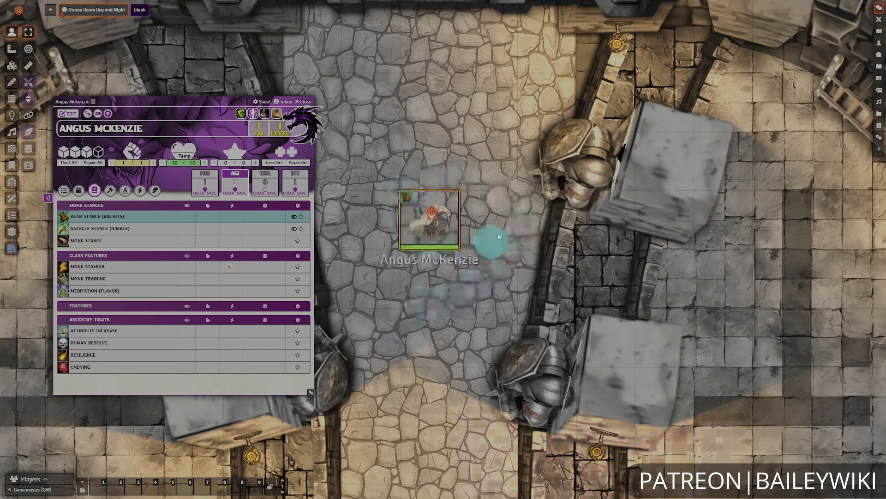
left_click(294, 217)
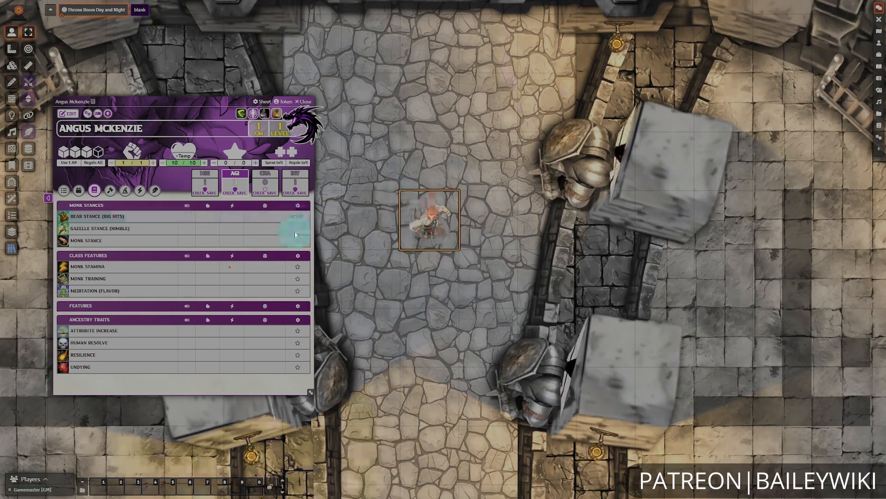
left_click(295, 228)
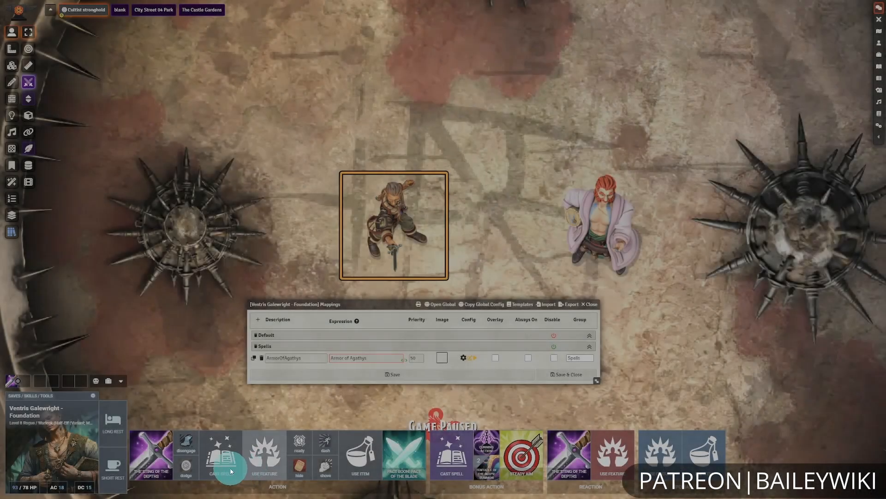
Step: Cast the Armor of Agathys spell with the selected rogue/warlock token
left_click(230, 468)
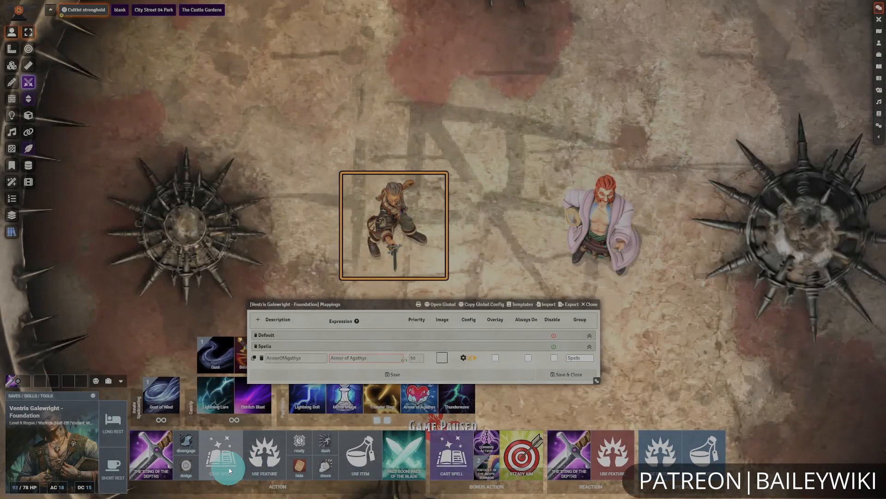
left_click(422, 405)
left_click(493, 428)
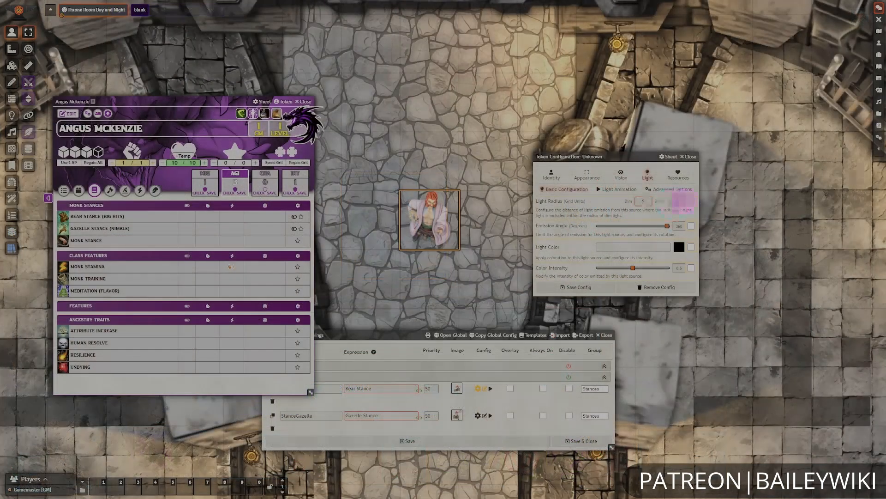
Step: Configure the StanceBear mapping's light with bright radius 5, dim radius 0 and color #2b00ff, and save the configuration
left_click(691, 203)
left_click(692, 202)
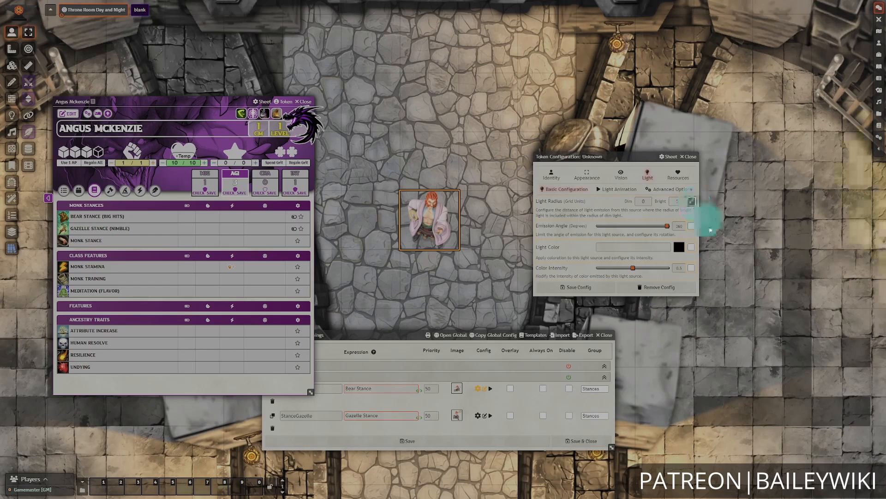
left_click(685, 248)
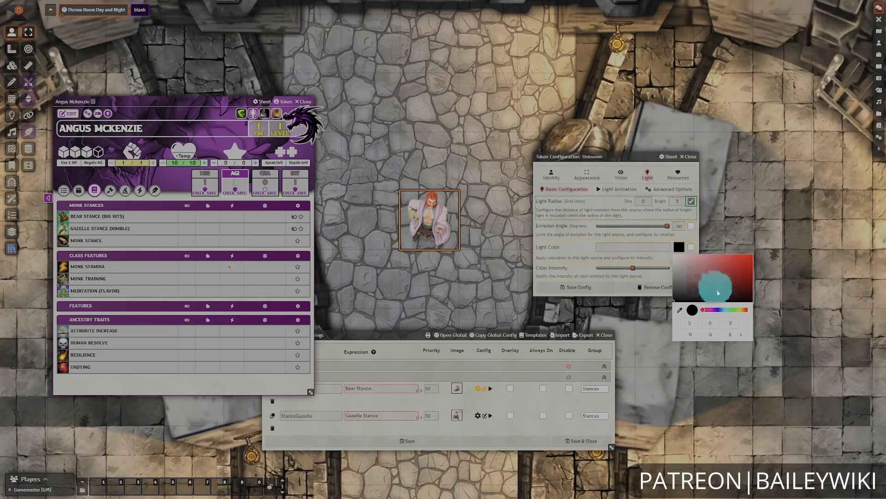
left_click(716, 310)
left_click(753, 256)
left_click(645, 250)
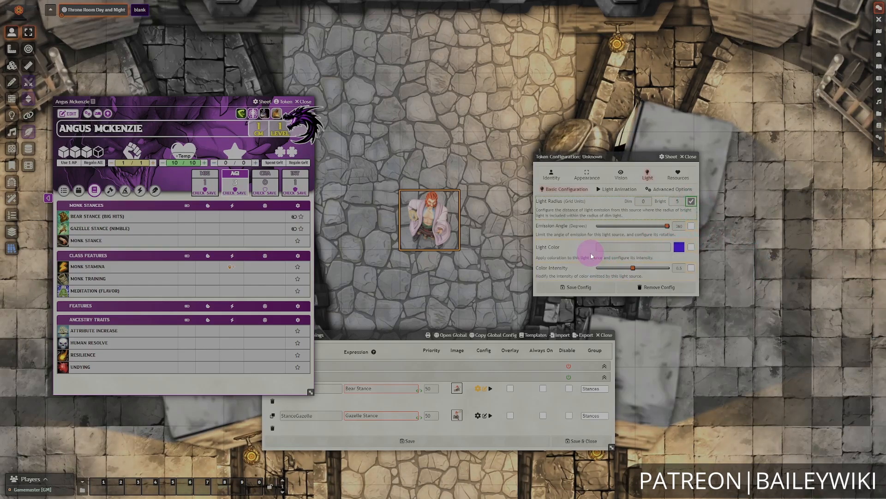
left_click(692, 247)
left_click(596, 292)
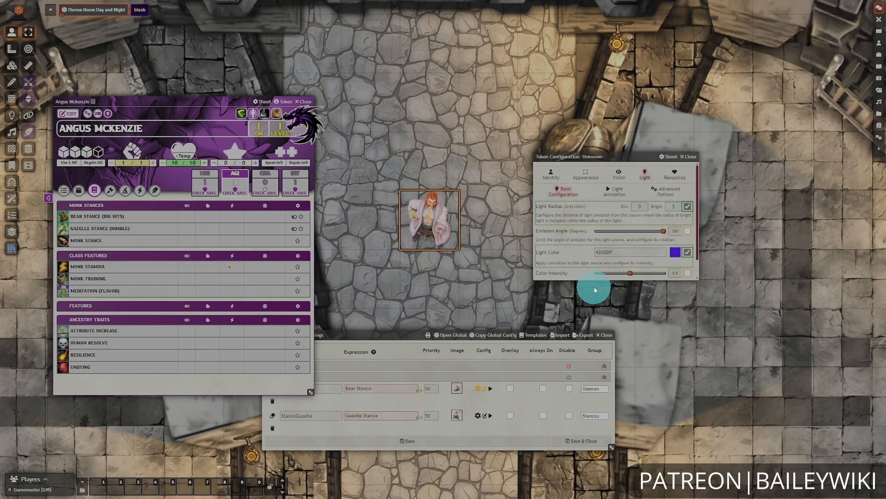
Step: Examine the StanceBear mapping's token configuration as JSON and close it
left_click(481, 393)
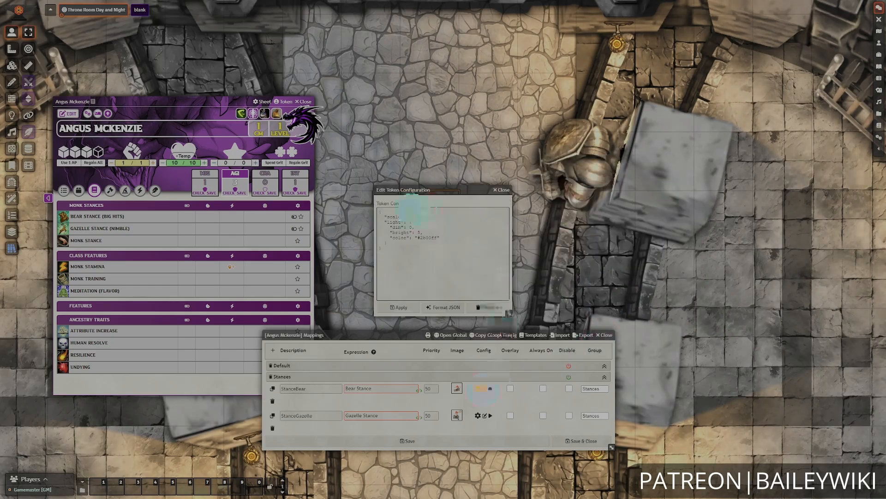
left_click(488, 391)
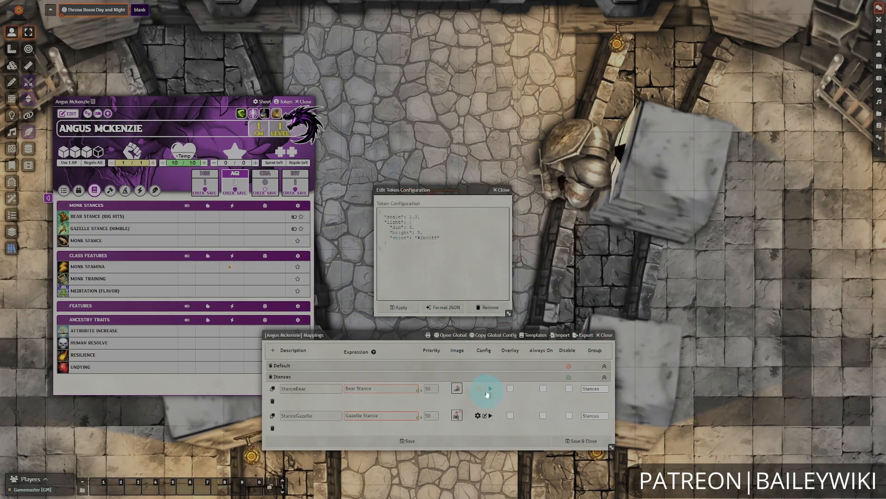
left_click(504, 190)
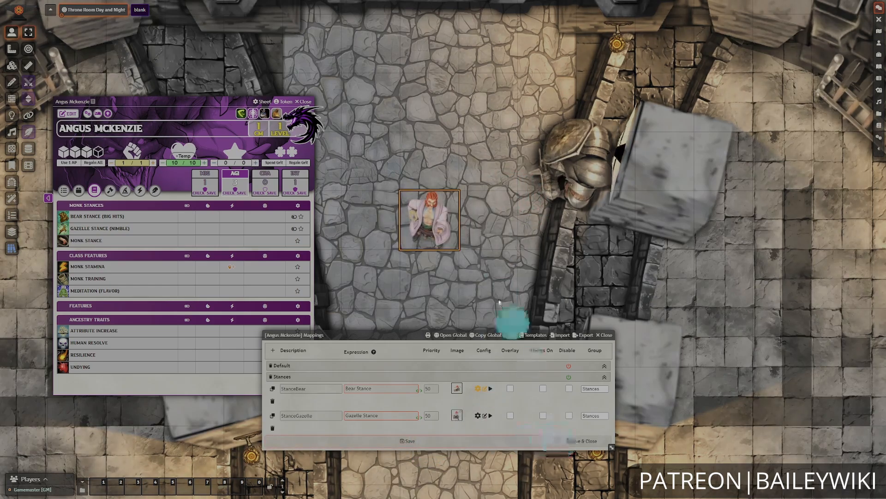
Step: Activate Bear Stance on the monk's character sheet
left_click(300, 219)
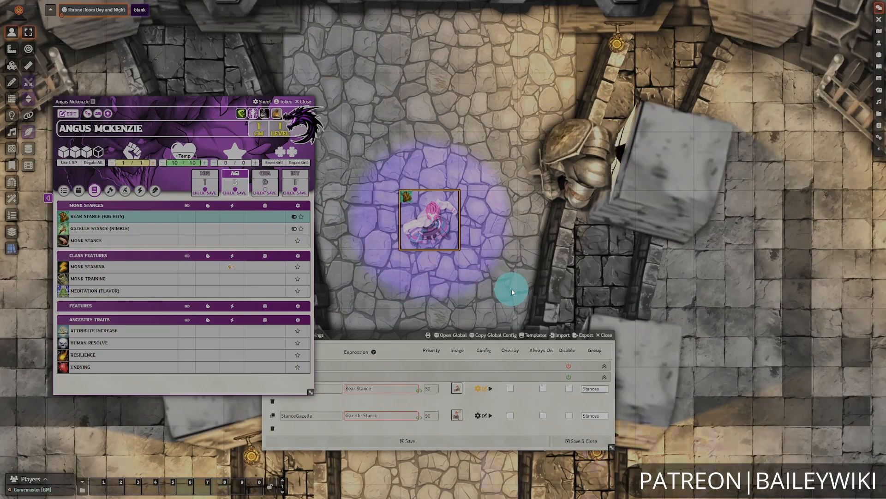
left_click(381, 336)
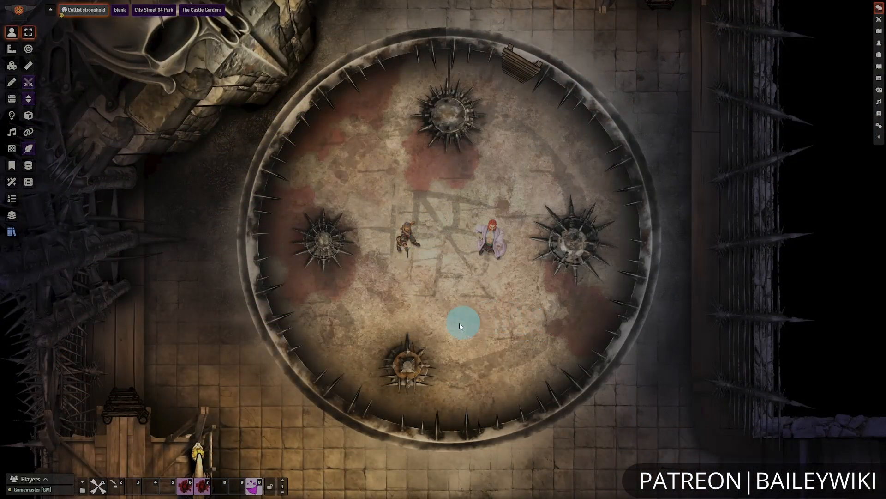
Step: Select the red-haired barbarian token in the Cultist stronghold scene and use its Rage feature
scroll(447, 326, "up", 5)
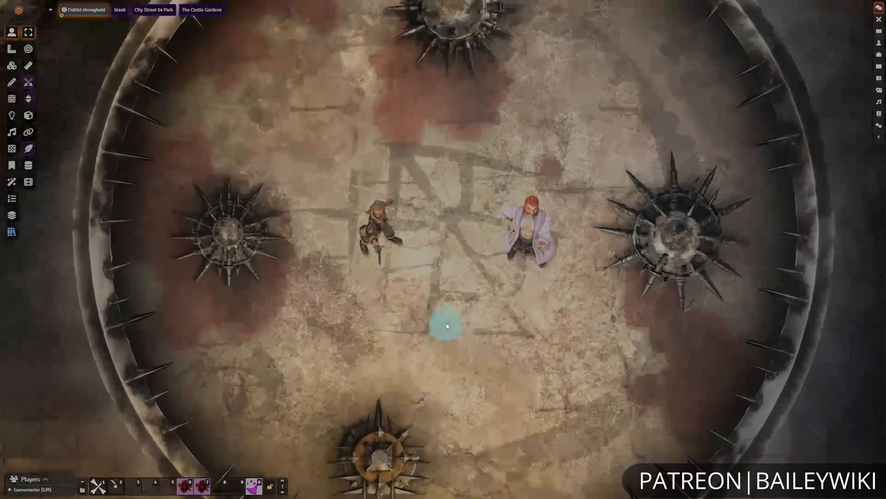
scroll(447, 326, "up", 2)
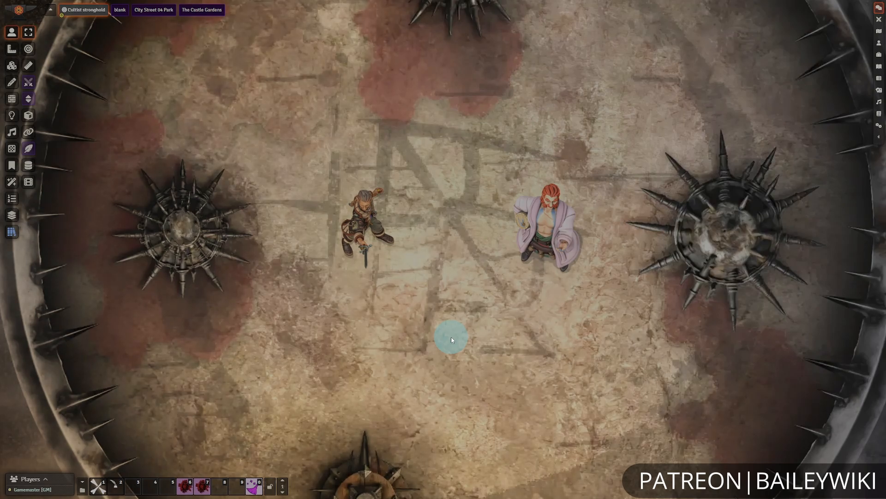
left_click(539, 239)
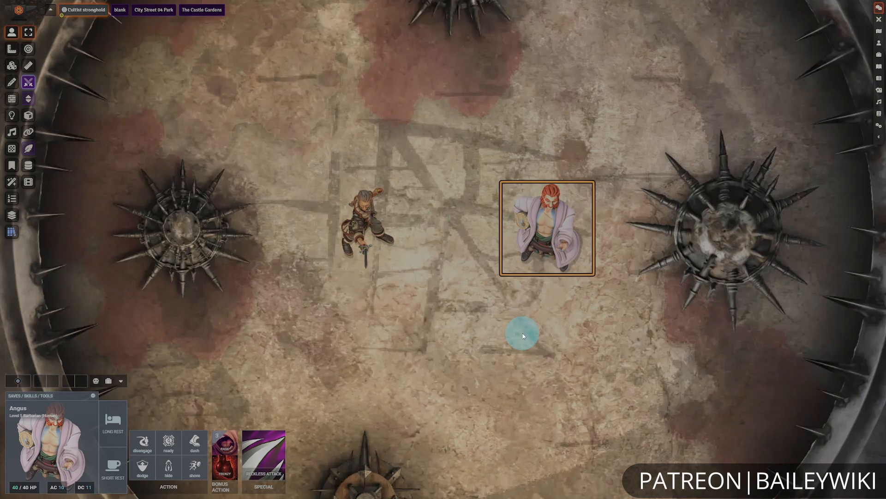
left_click(224, 444)
left_click(317, 462)
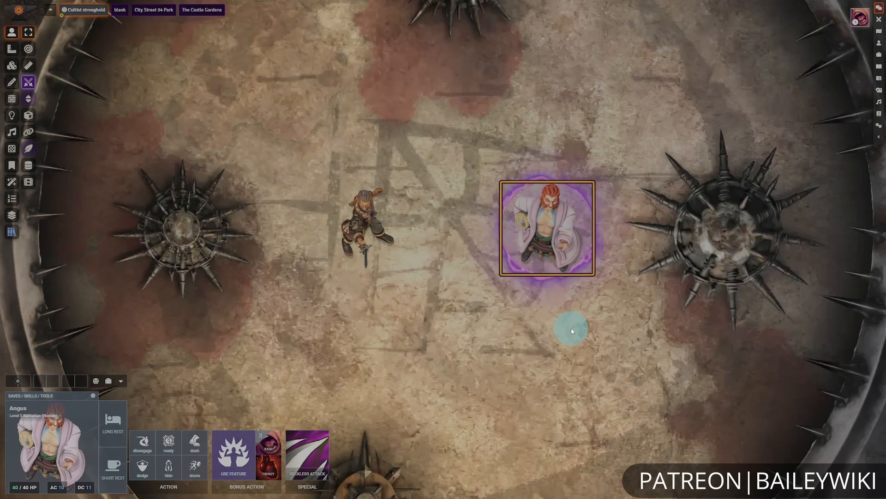
Step: Open the barbarian's character sheet, inspect the temporary Rage effect in the effects list, and close the sheet
double_click(554, 223)
left_click(609, 213)
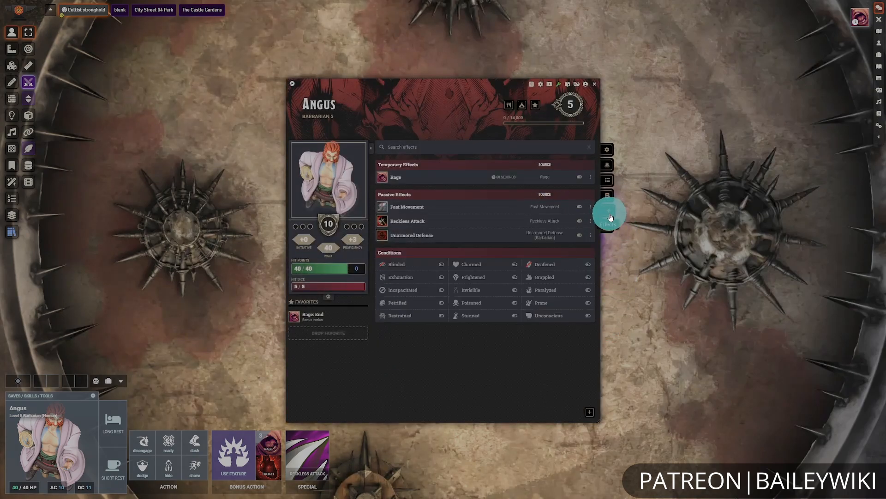
mouse_move(398, 177)
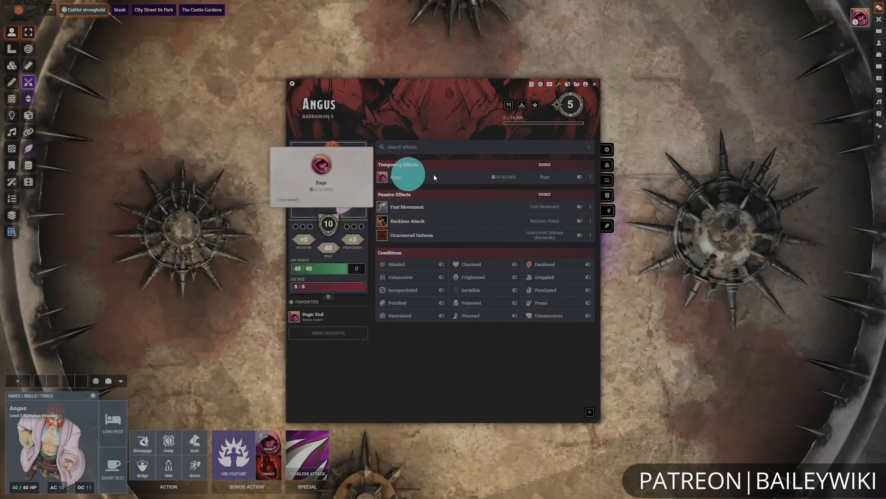
left_click(594, 84)
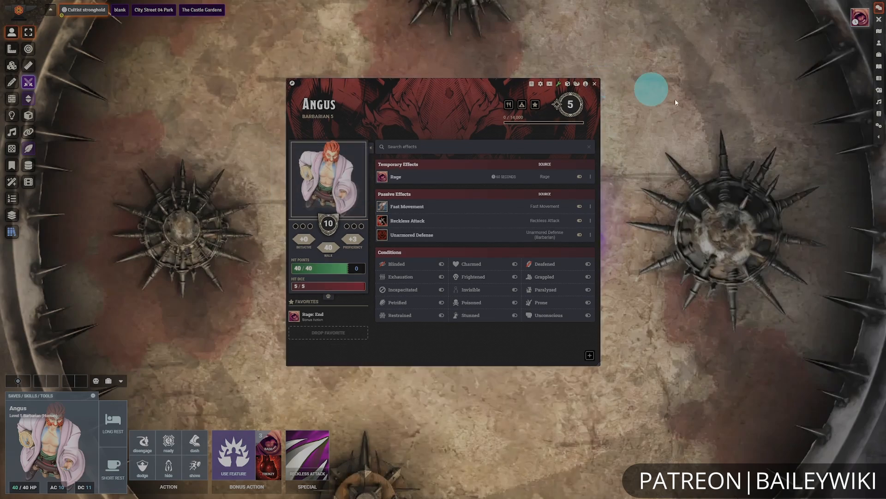
Step: Check the barbarian token's image variants, then open its mappings through the variant options and close them
right_click(565, 248)
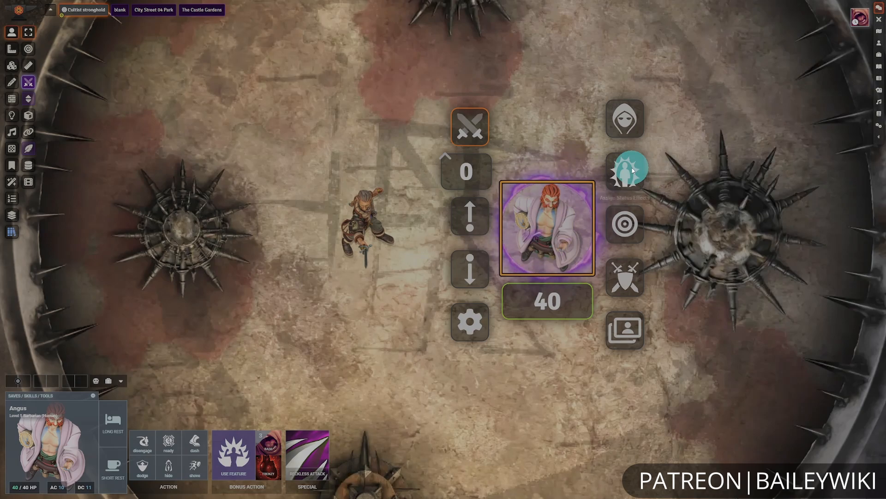
left_click(626, 336)
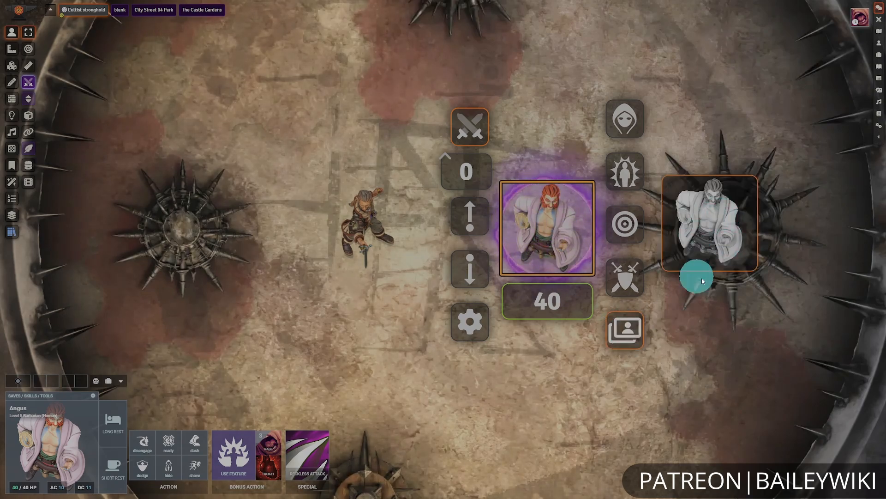
left_click(630, 334)
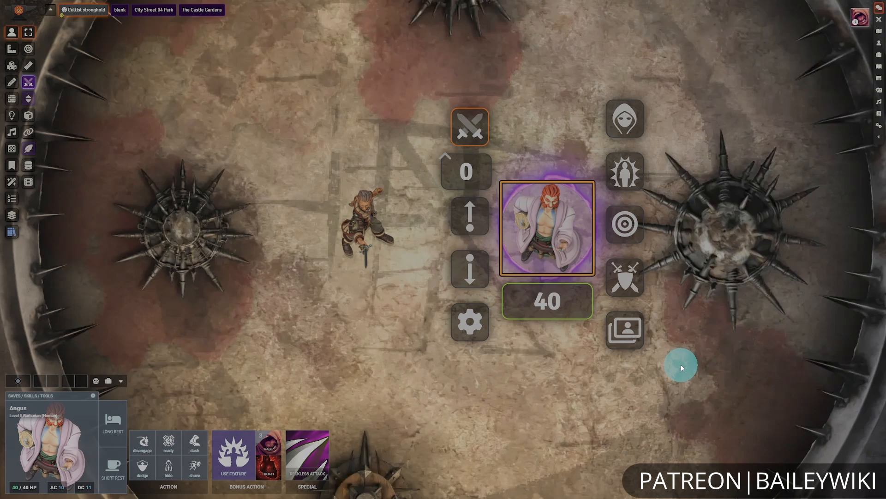
left_click(643, 341)
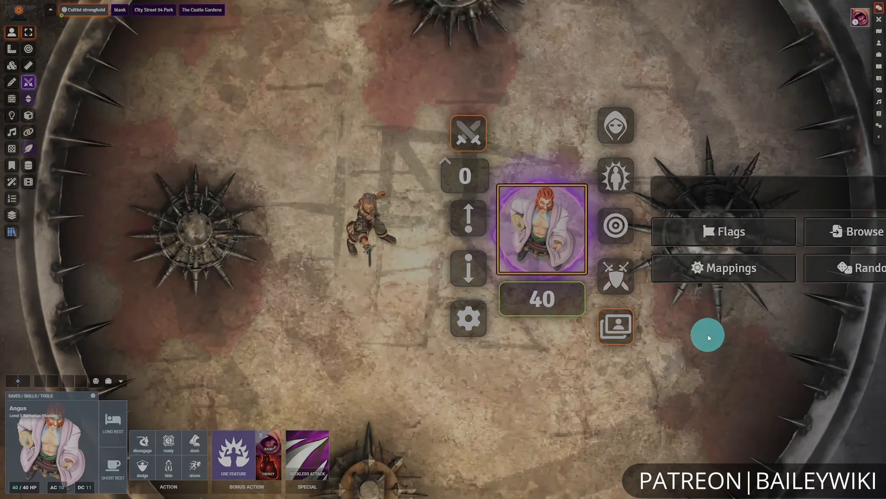
scroll(709, 338, "down", 1)
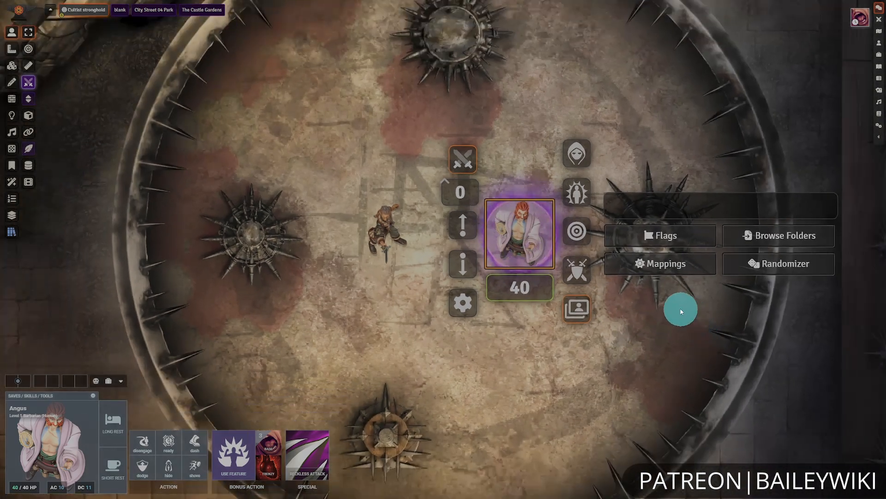
left_click(656, 267)
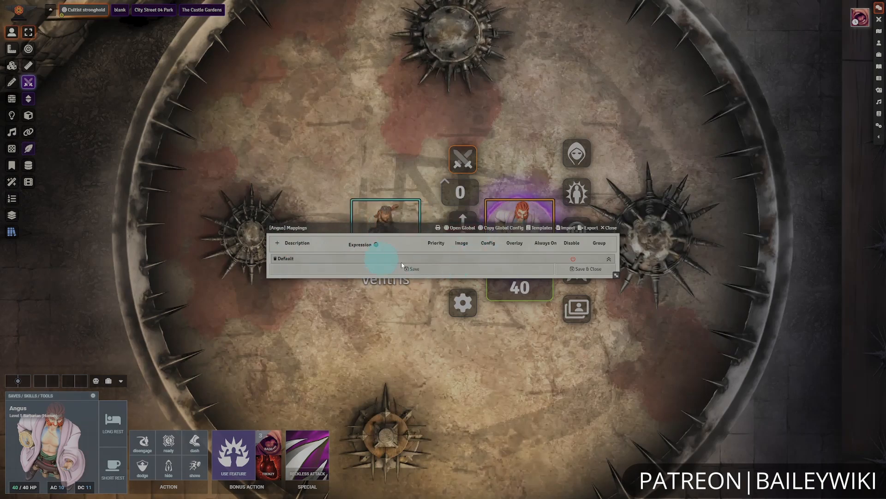
left_click(610, 228)
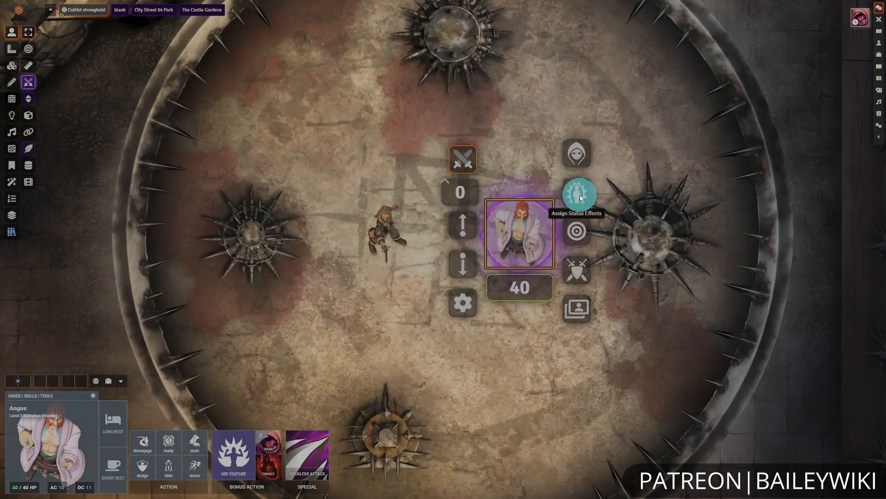
Step: Open the barbarian token's mappings directly from its status effects control and reposition the mappings window
right_click(580, 195)
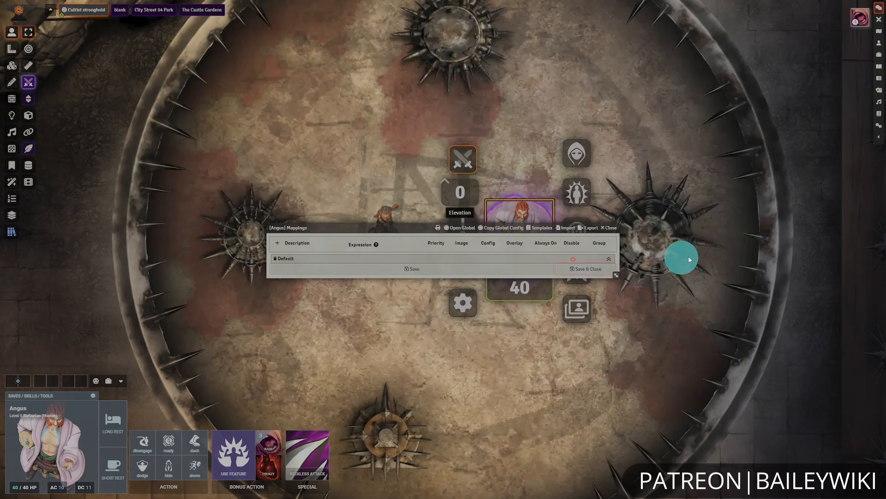
scroll(721, 254, "up", 3)
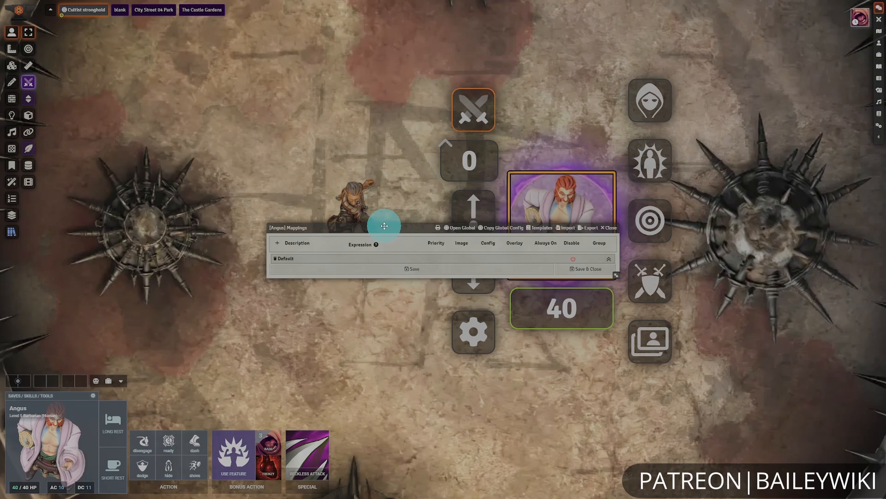
left_click_drag(385, 225, 389, 212)
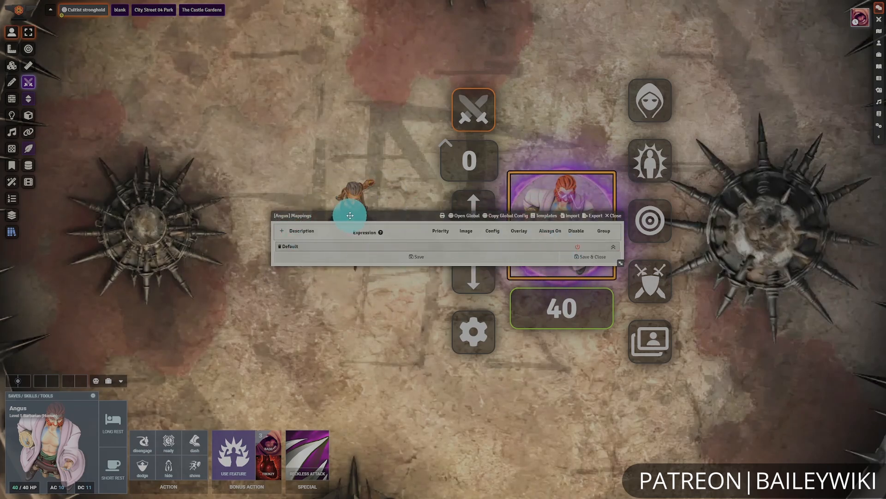
Step: Examine the global mappings, close them, and reopen the barbarian token's own mappings
left_click(457, 216)
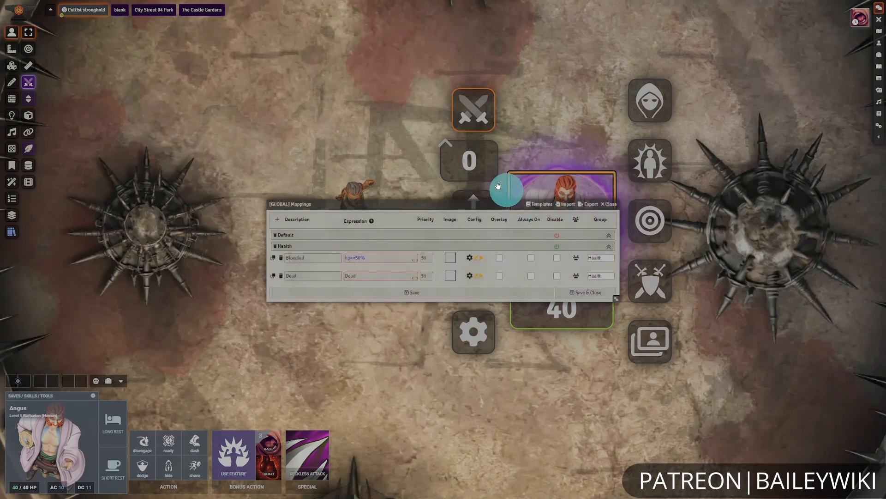
left_click(609, 206)
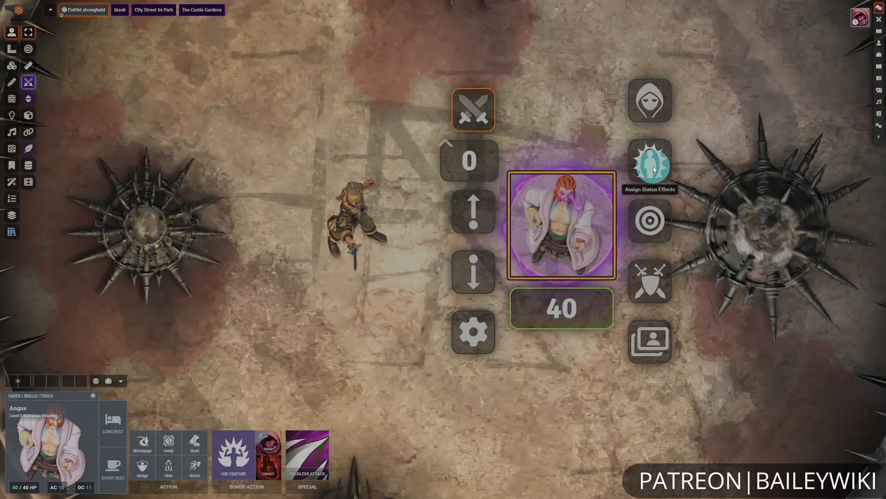
right_click(654, 169)
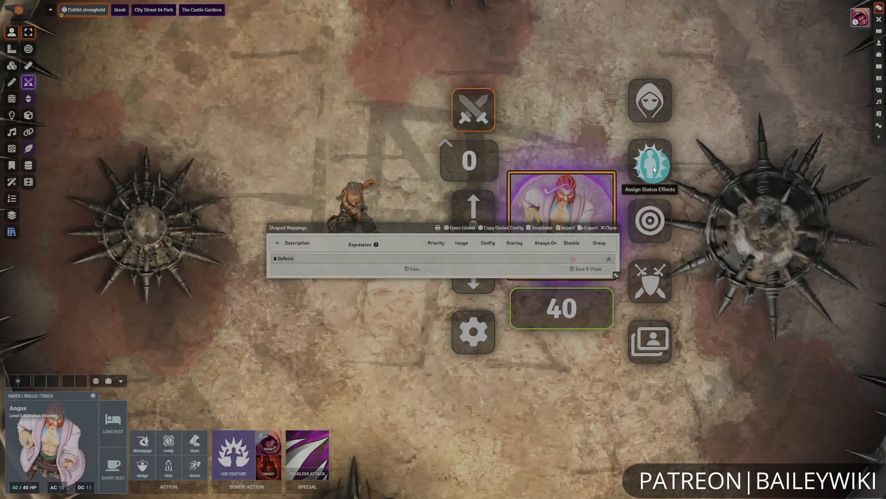
Step: Add a new mapping to the barbarian token and describe it as RageImg
left_click(277, 244)
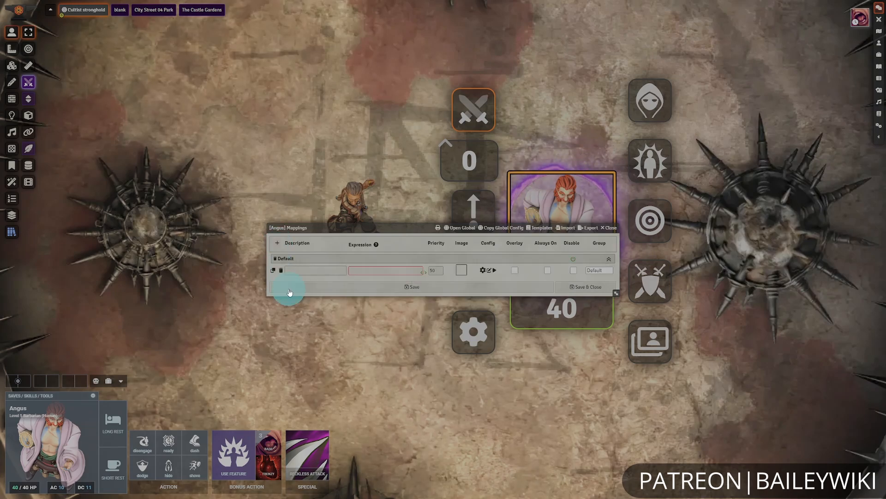
left_click(315, 269)
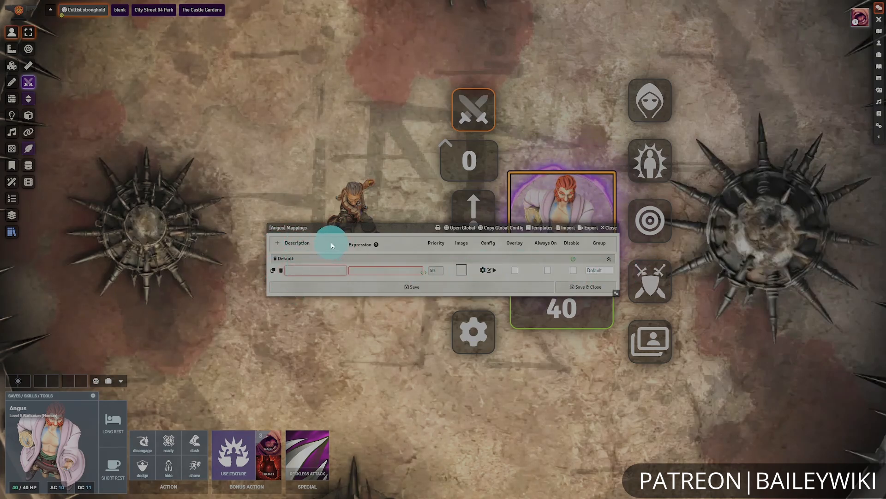
type("Rage")
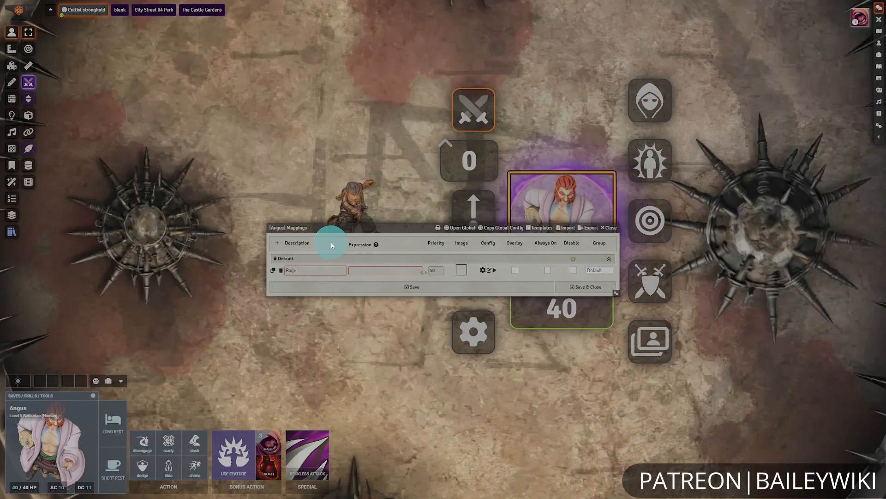
type("Img")
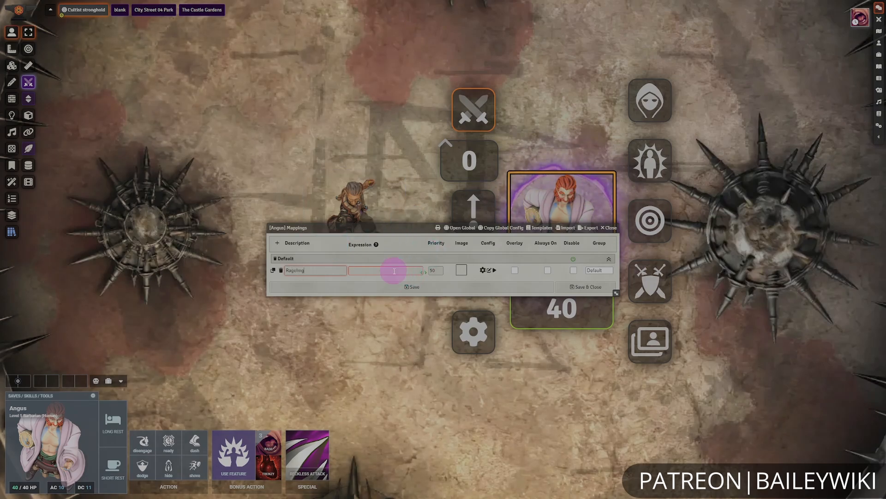
Step: Open the temporary Rage effect from the barbarian's character sheet and copy the effect's name for the mapping expression
left_click(392, 270)
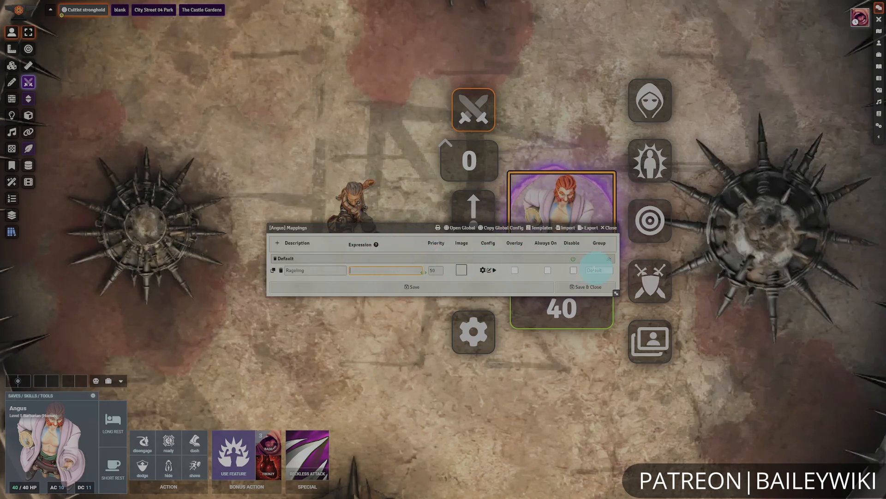
left_click_drag(398, 228, 478, 282)
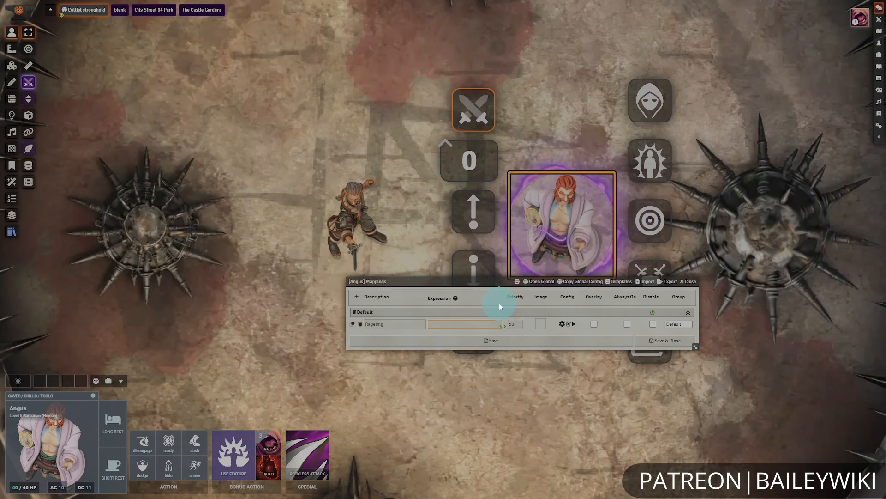
double_click(564, 224)
left_click_drag(417, 82, 226, 57)
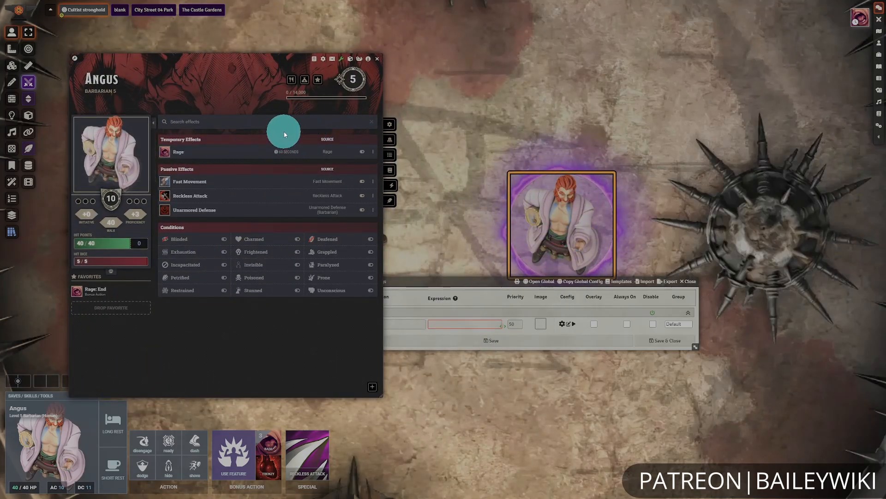
left_click(373, 154)
left_click(398, 157)
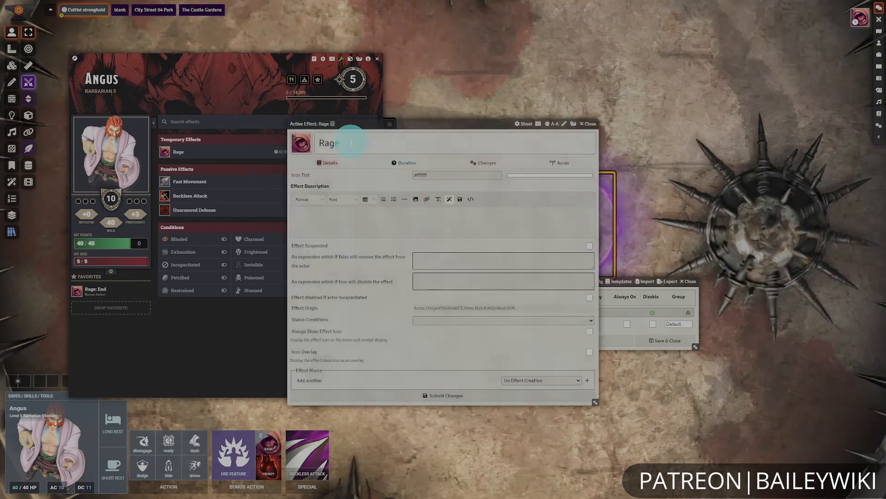
double_click(351, 142)
key("ctrl+c")
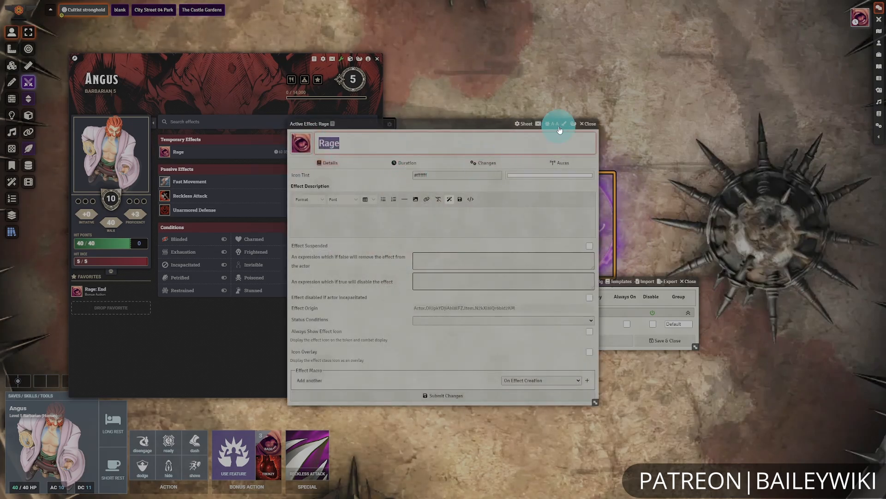
Step: Close the effect and character sheet and paste Rage as the RageImg mapping's expression
left_click(588, 124)
left_click(378, 60)
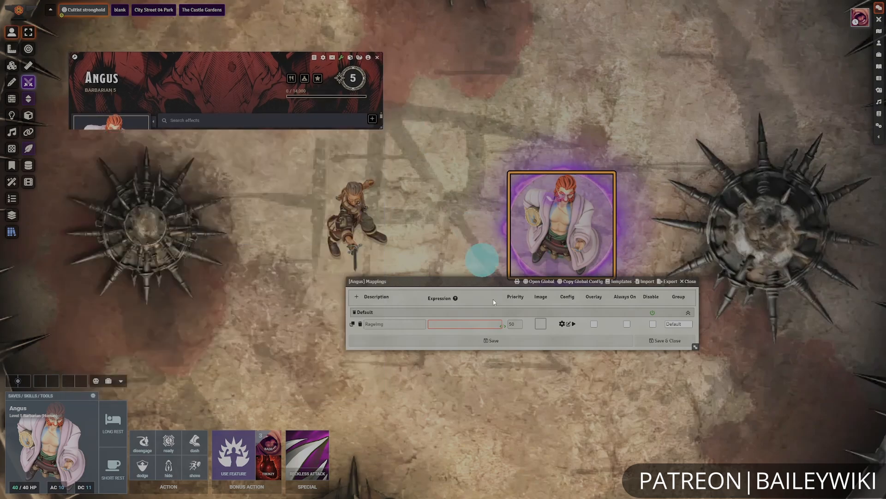
left_click(448, 323)
key("ctrl+v")
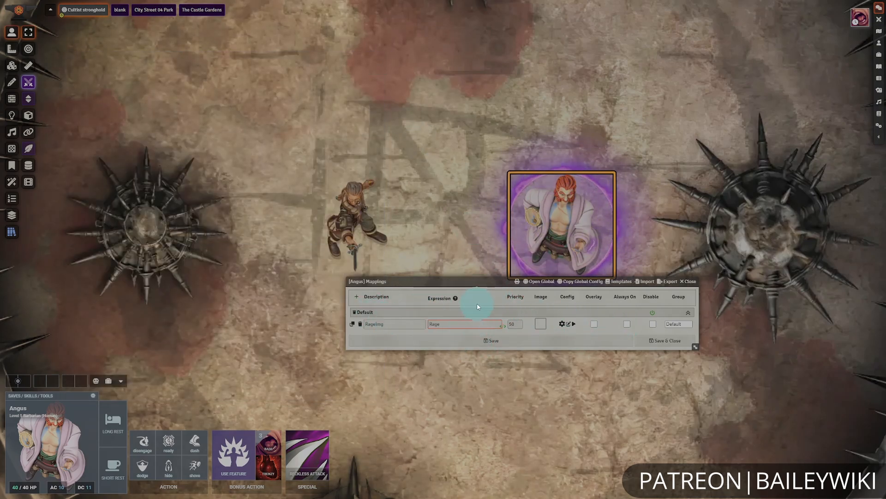
left_click(461, 324)
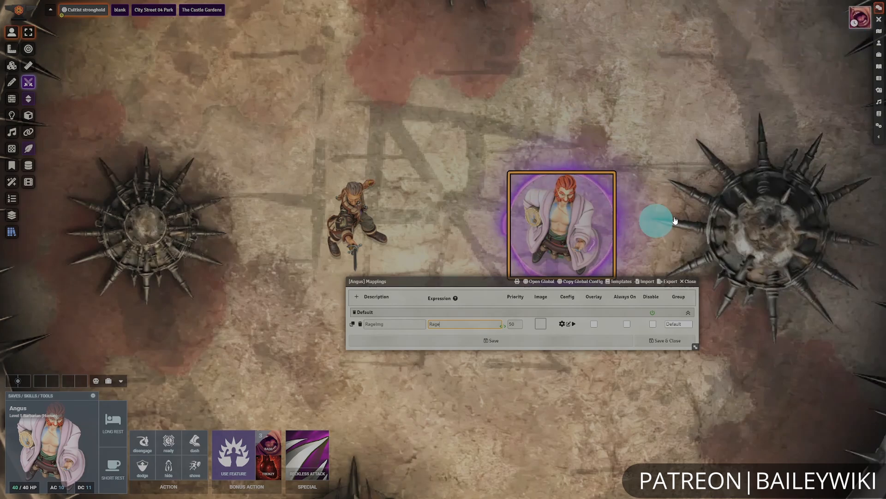
left_click(427, 325)
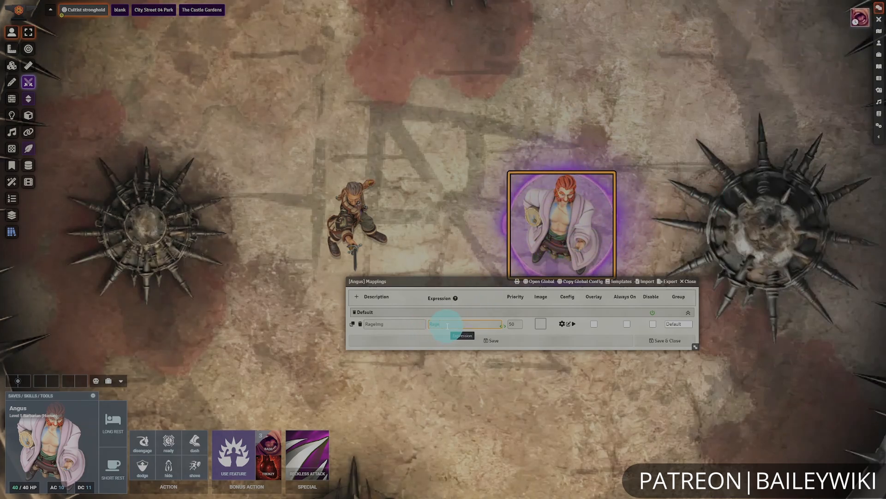
left_click(521, 323)
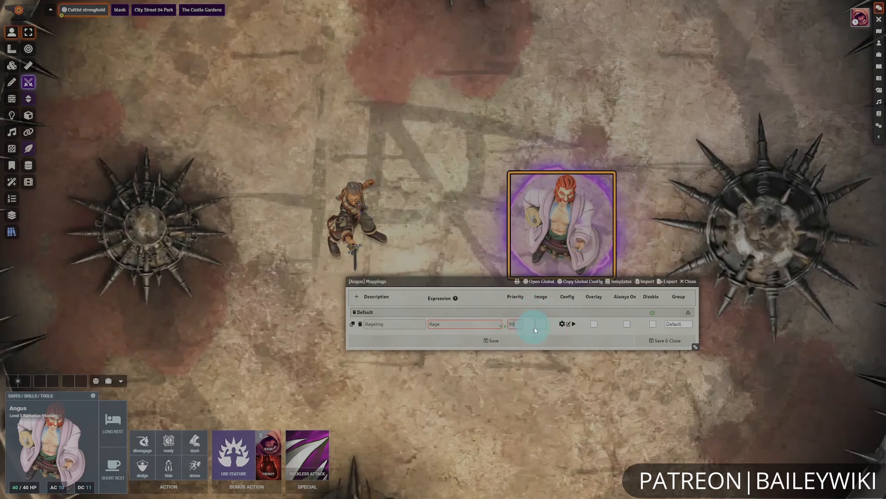
Step: Set the RageImg mapping's image to the barbarian's first combat token file in assets/tokens/characters and save the mapping
left_click(540, 323)
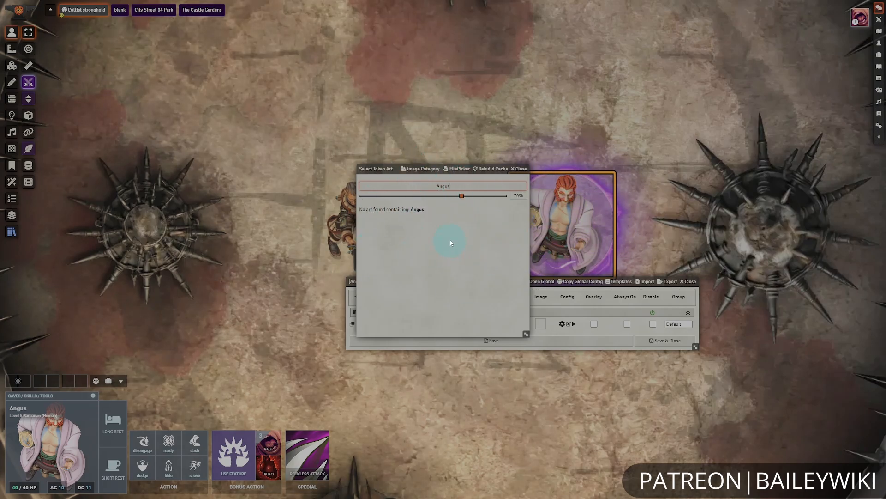
left_click(458, 175)
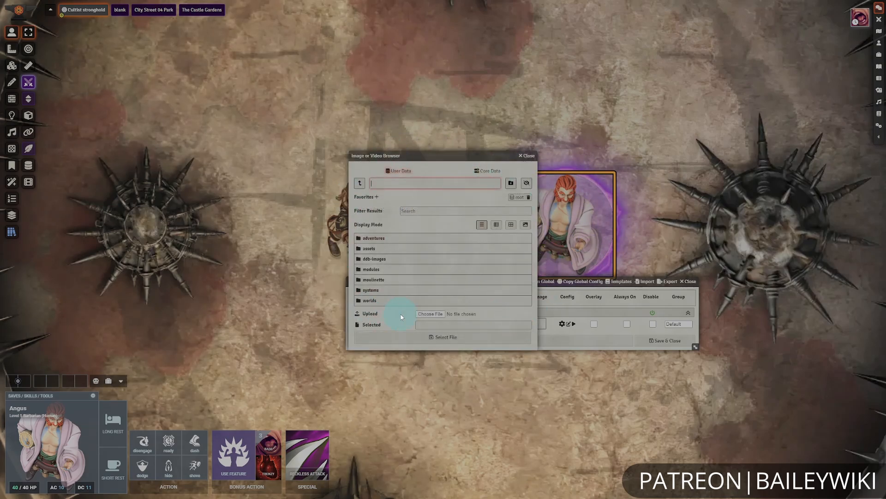
left_click(370, 249)
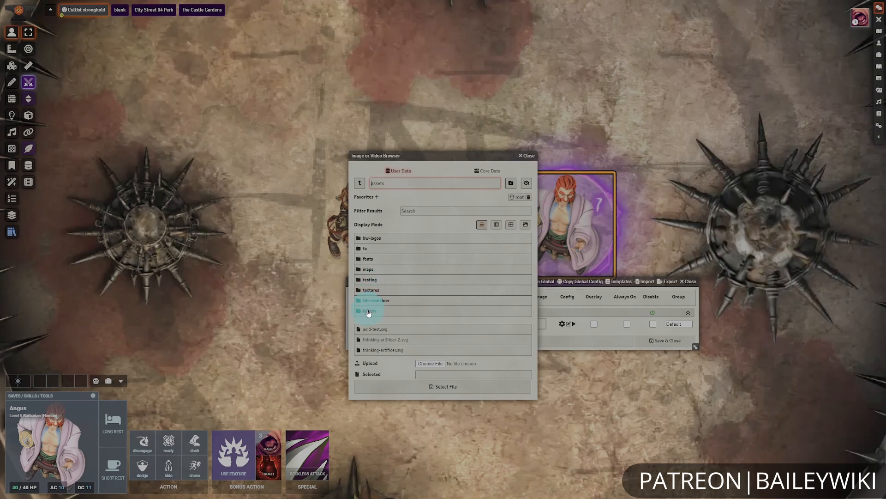
left_click(369, 310)
left_click(374, 238)
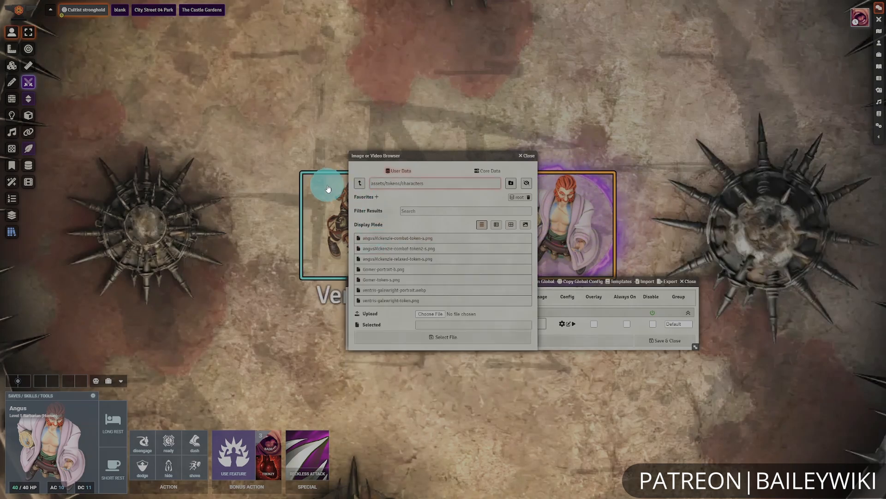
left_click(421, 238)
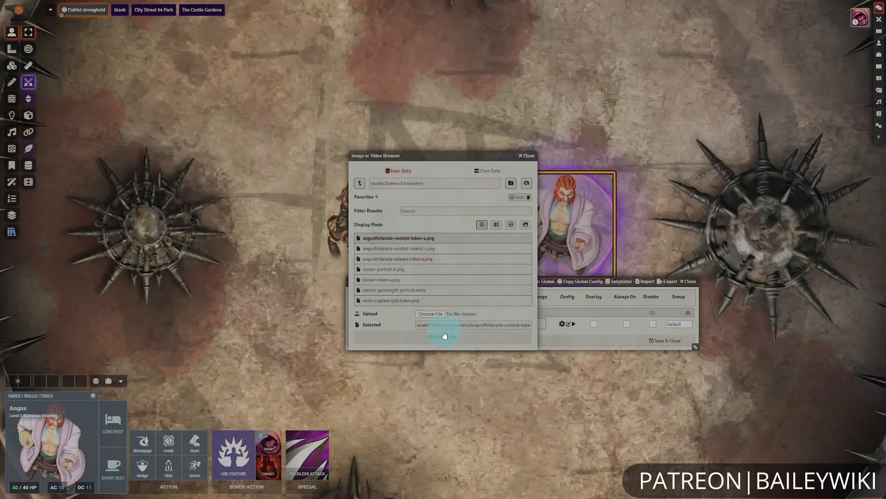
left_click(444, 336)
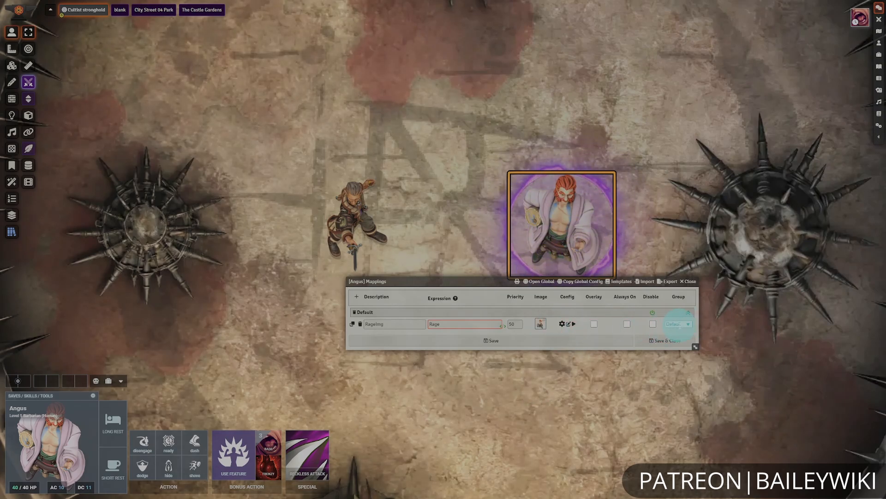
left_click(497, 347)
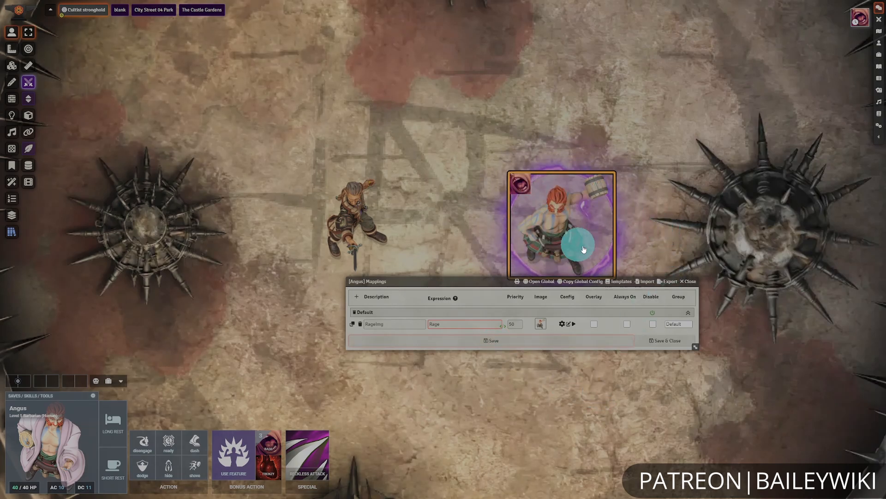
Step: Delete the active Rage effect from the barbarian token and confirm the deletion
mouse_move(861, 19)
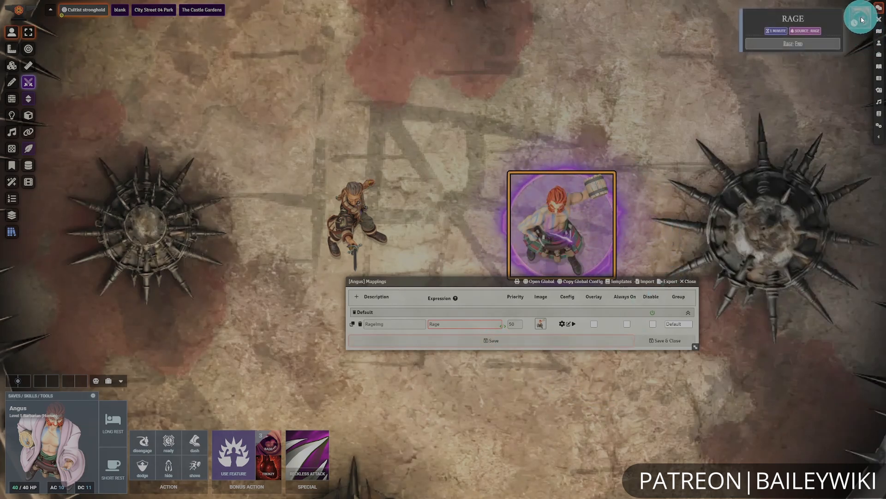
right_click(861, 19)
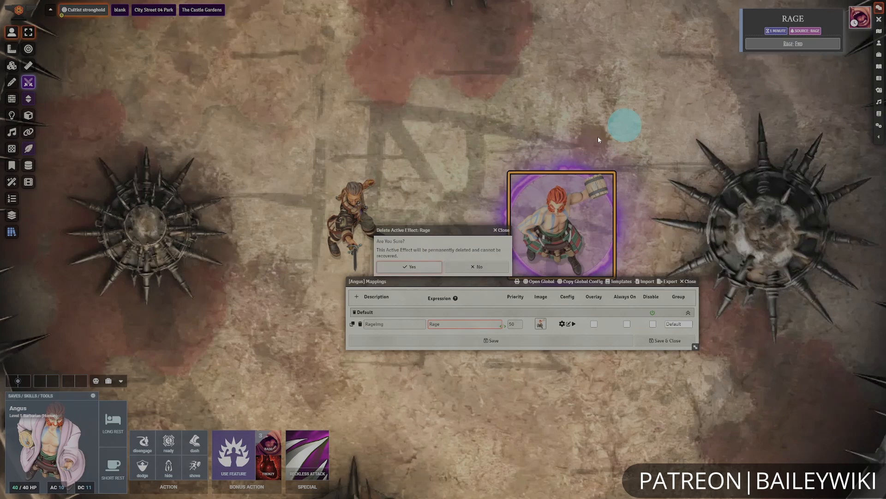
left_click(408, 267)
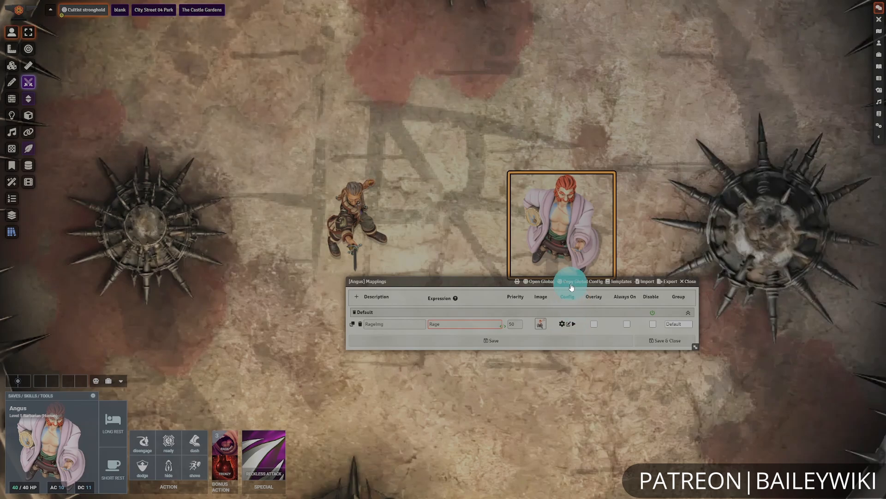
Step: Examine the RageImg mapping's token configuration with its appearance and vision settings, its JSON configuration, and its scripts
left_click(563, 324)
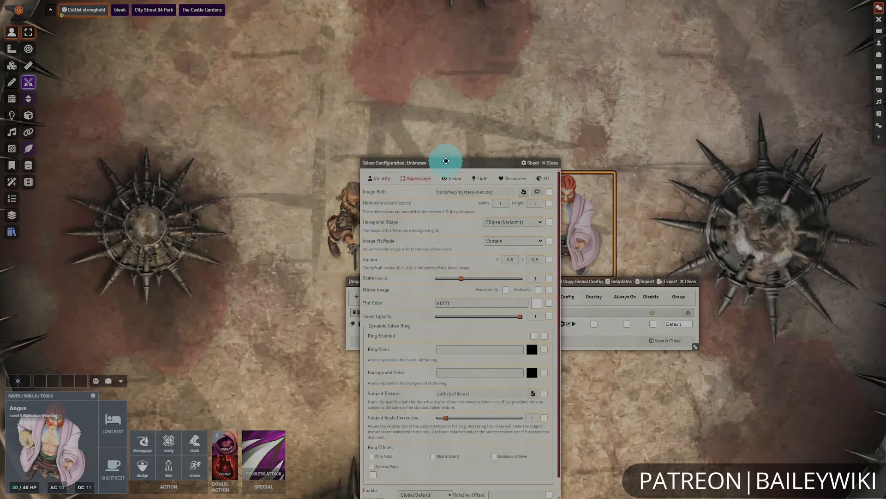
left_click_drag(446, 161, 445, 99)
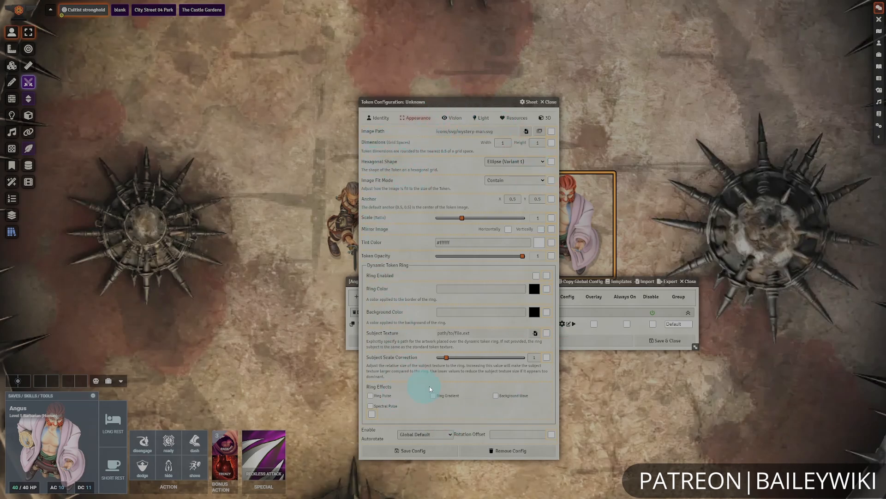
left_click(453, 118)
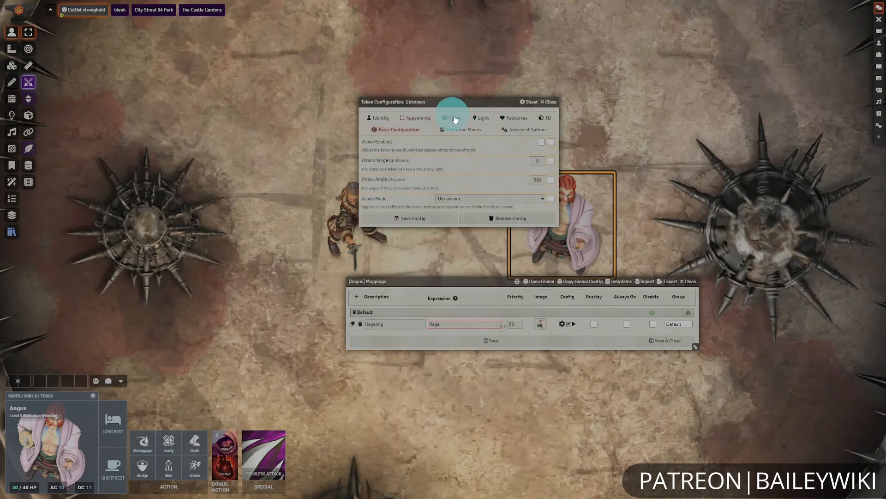
left_click(554, 103)
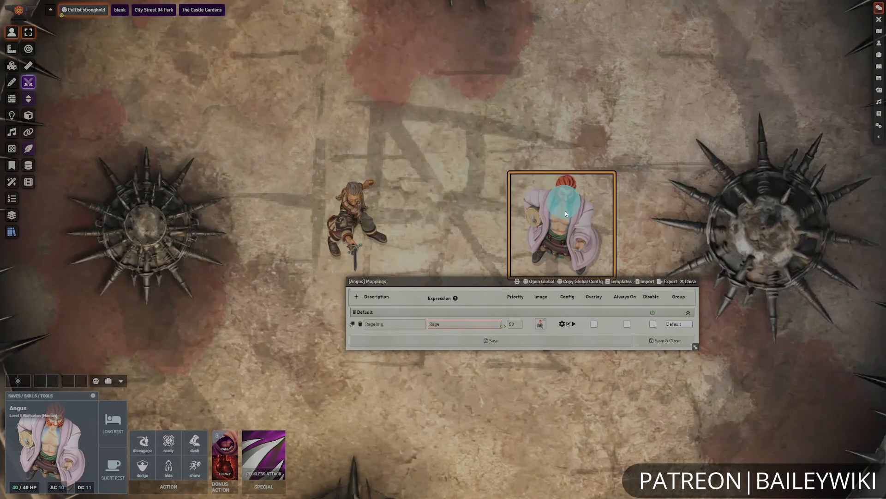
left_click(569, 324)
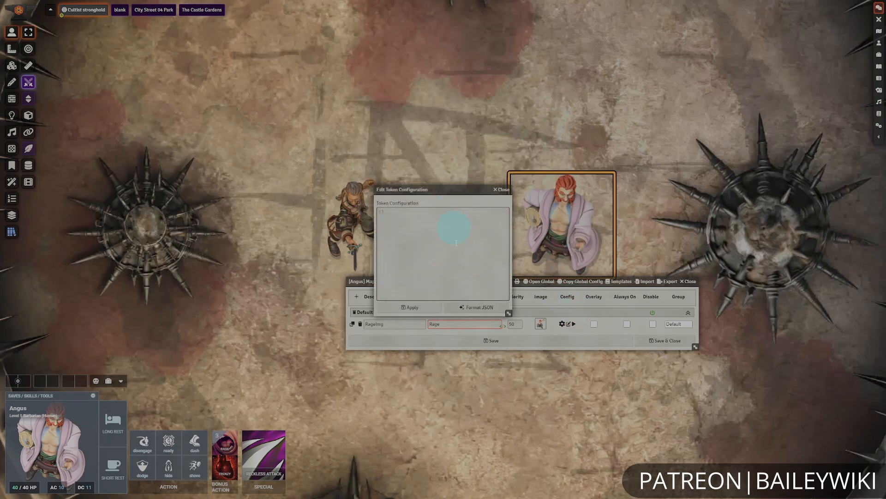
left_click(506, 193)
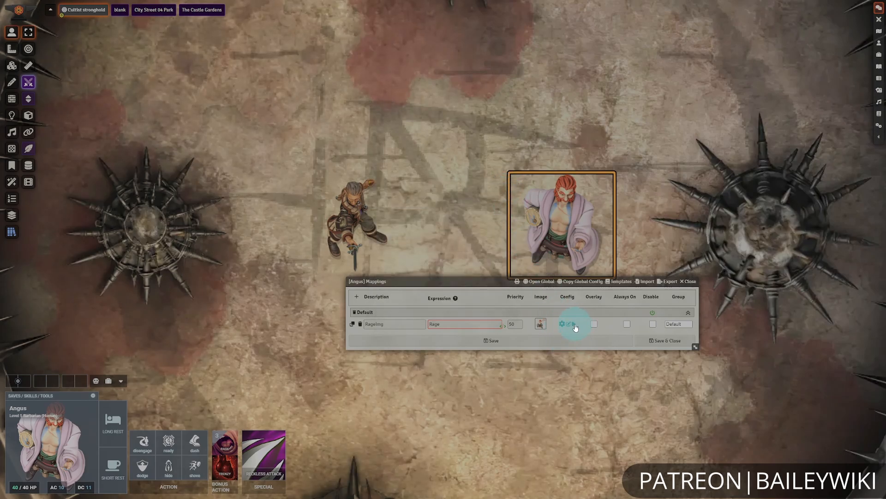
left_click(574, 325)
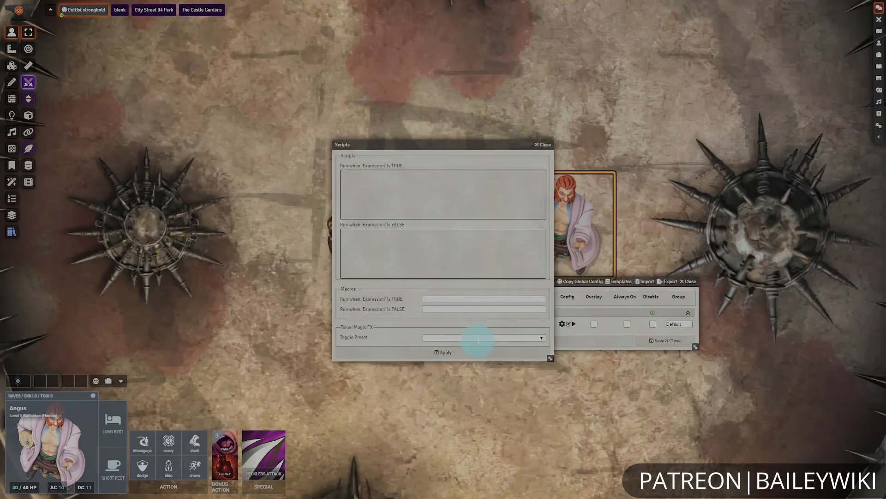
left_click(544, 145)
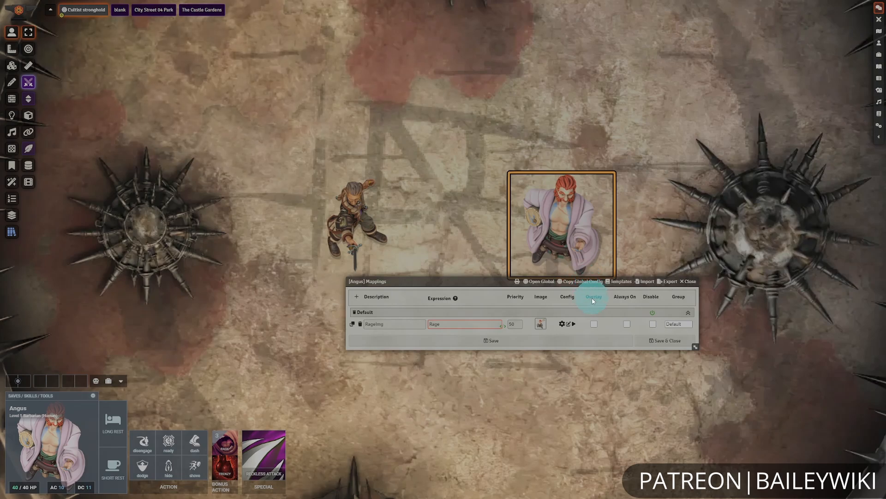
Step: Enable the overlay for the RageImg mapping and activate the barbarian's Rage feature with its usage consumed
left_click(594, 324)
left_click(225, 462)
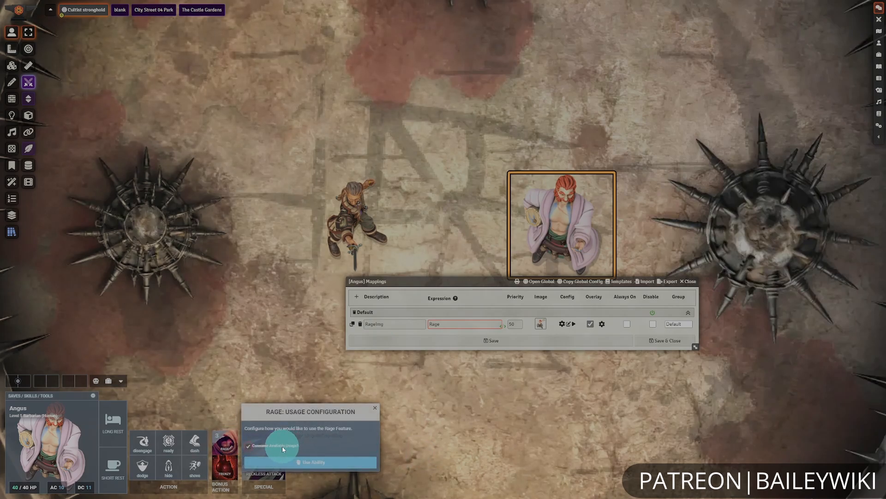
left_click(291, 462)
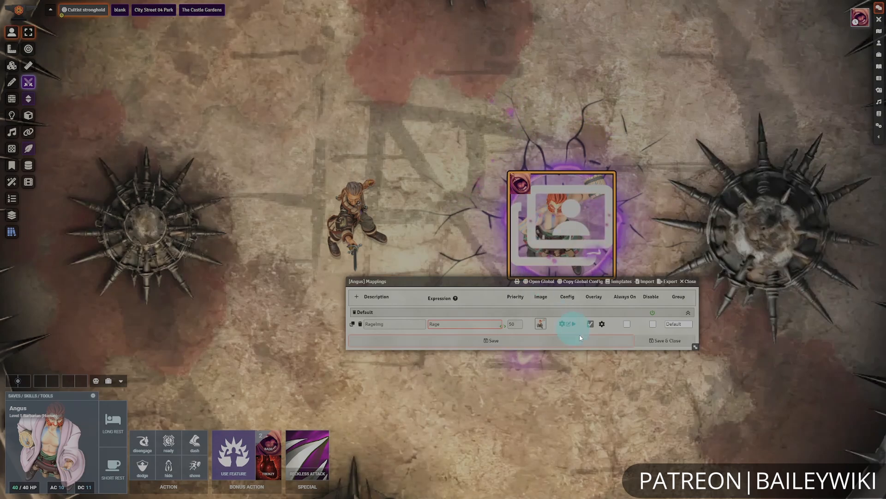
Step: Look over the RageImg mapping's overlay settings, turn its overlay off and save the mapping
left_click(602, 323)
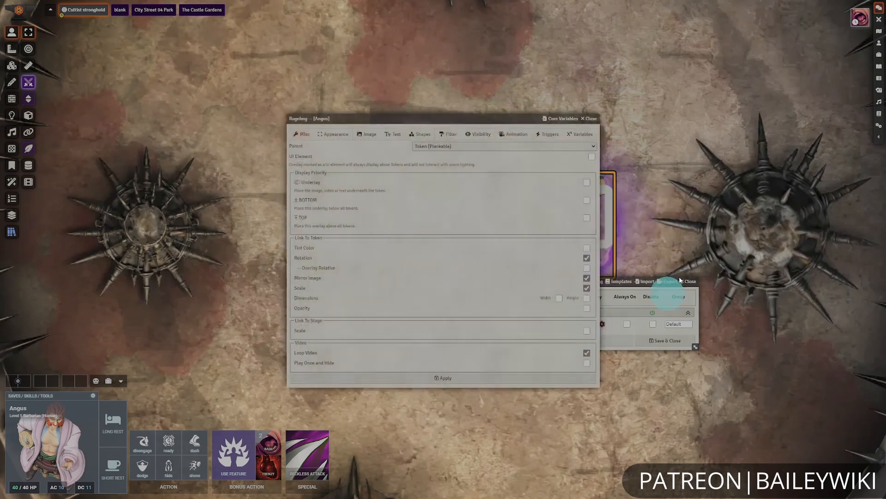
left_click(587, 119)
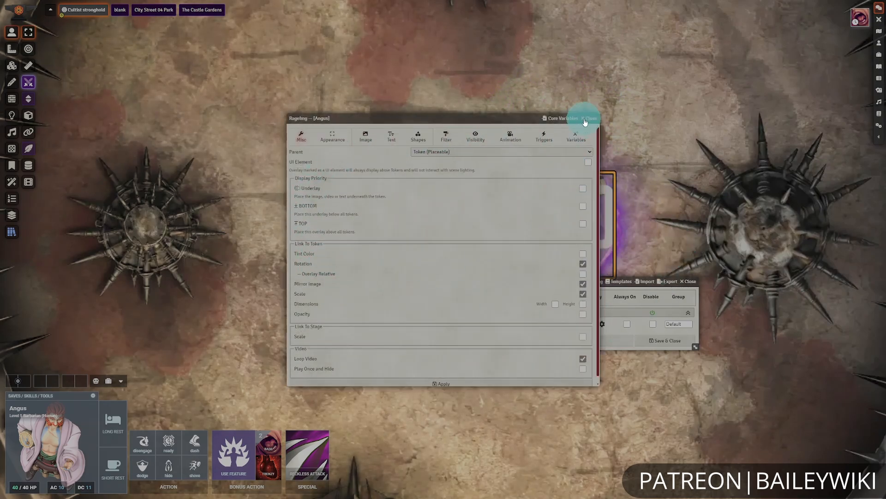
left_click(591, 323)
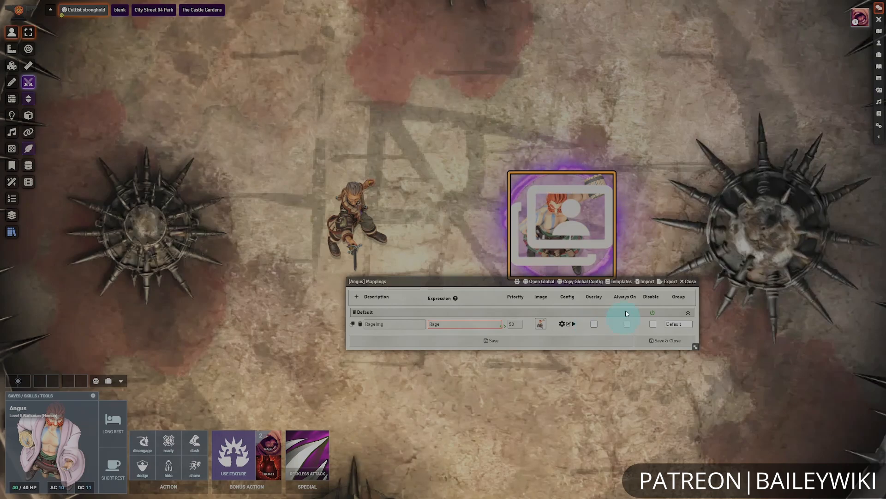
left_click(517, 344)
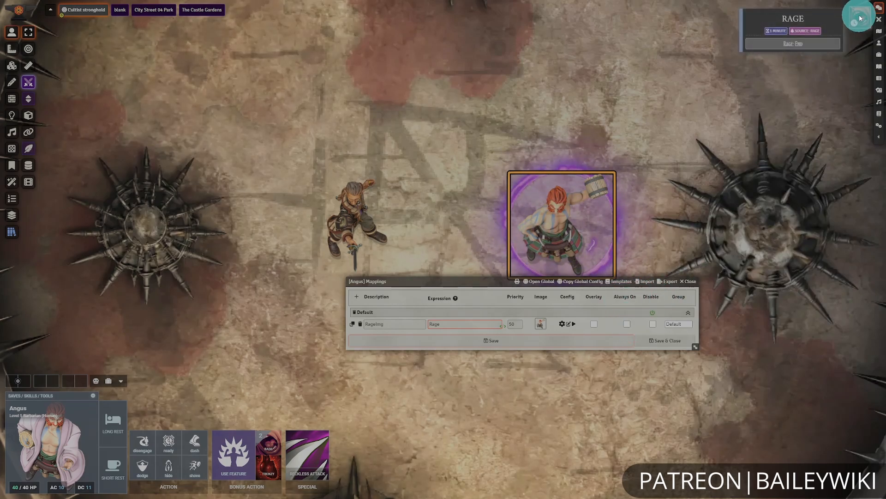
Step: Delete the barbarian's active Rage effect and try the RageImg mapping's Always On option, switching it back off
right_click(805, 51)
left_click(416, 268)
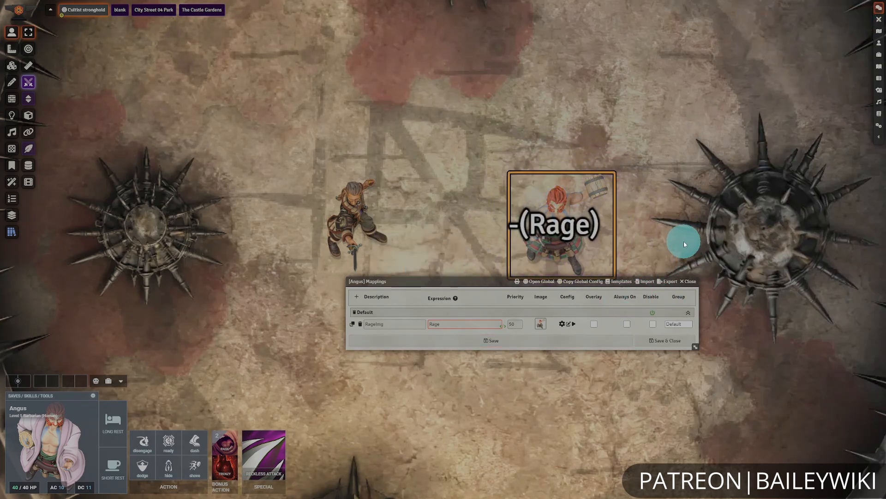
left_click(626, 323)
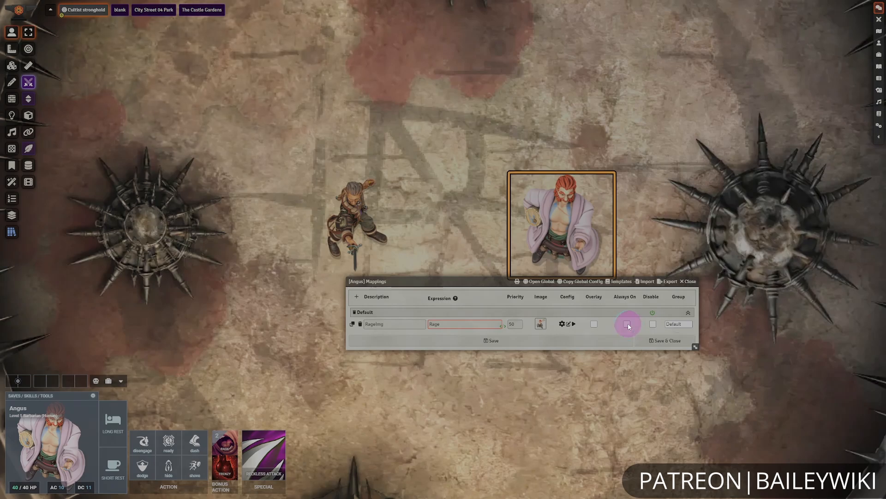
left_click(537, 343)
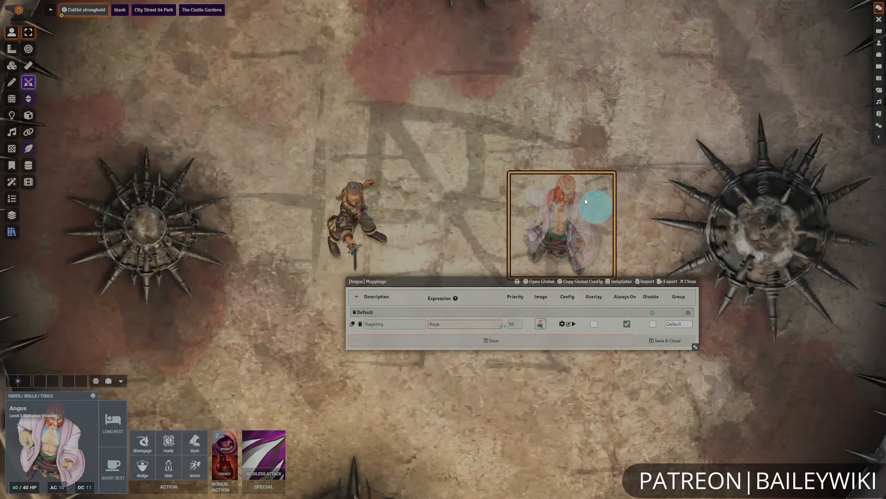
left_click(627, 324)
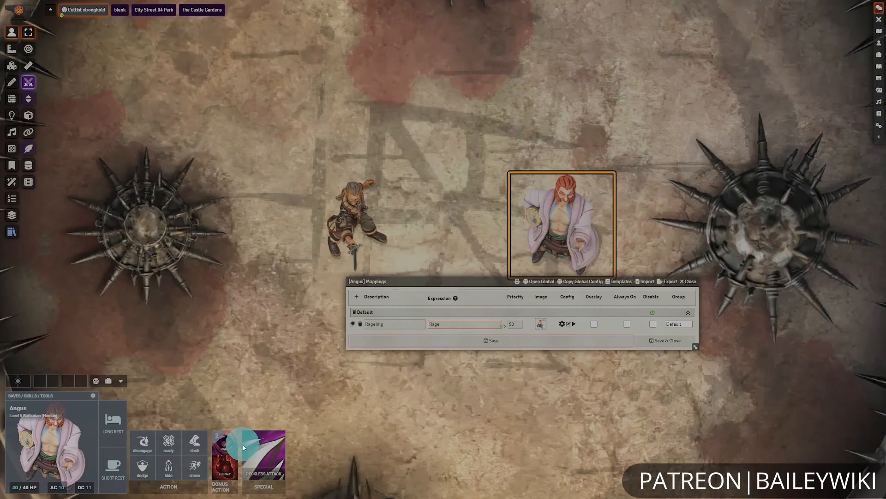
Step: Try the barbarian's Rage feature with the RageImg mapping disabled, and re-enable the mapping and save it
left_click(652, 324)
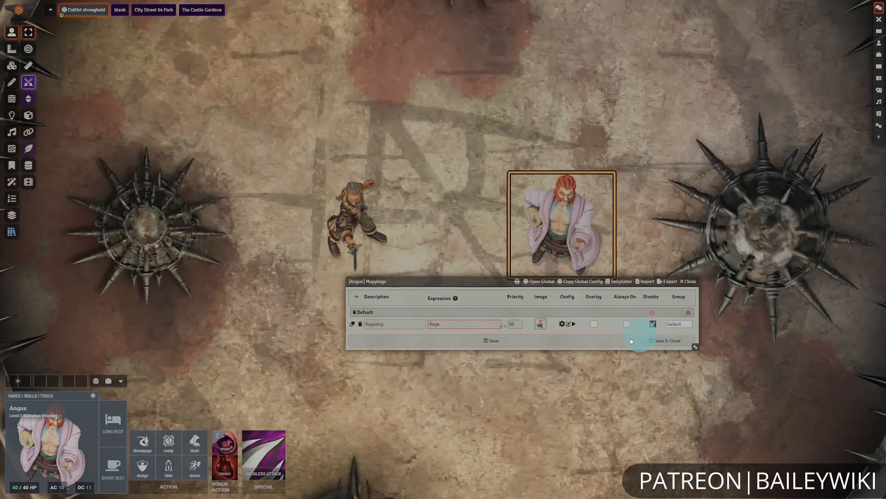
left_click(223, 445)
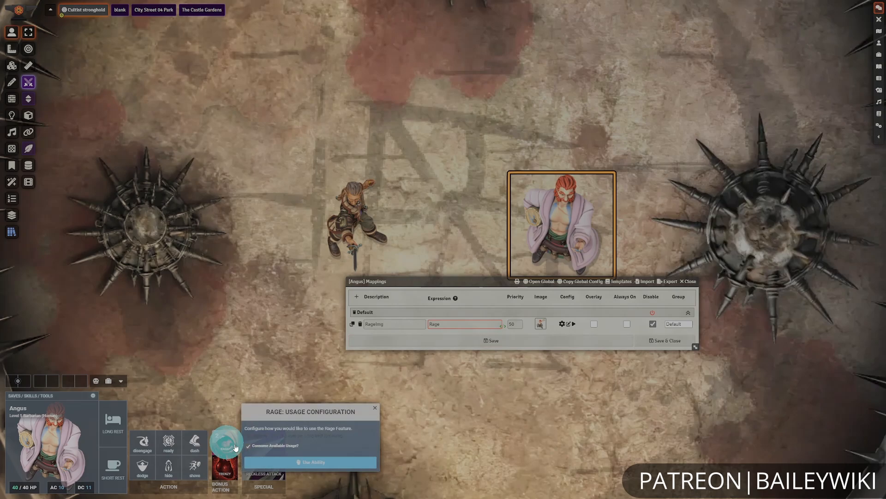
left_click(283, 448)
left_click(307, 462)
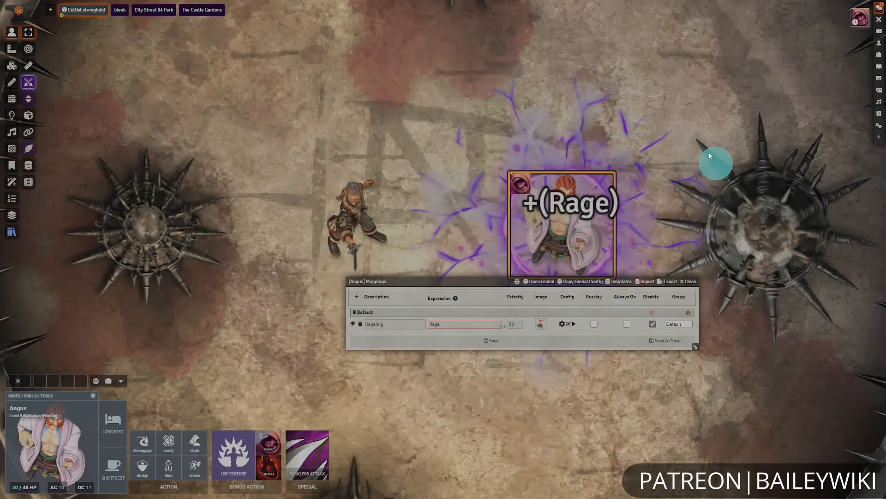
left_click(652, 324)
left_click(590, 342)
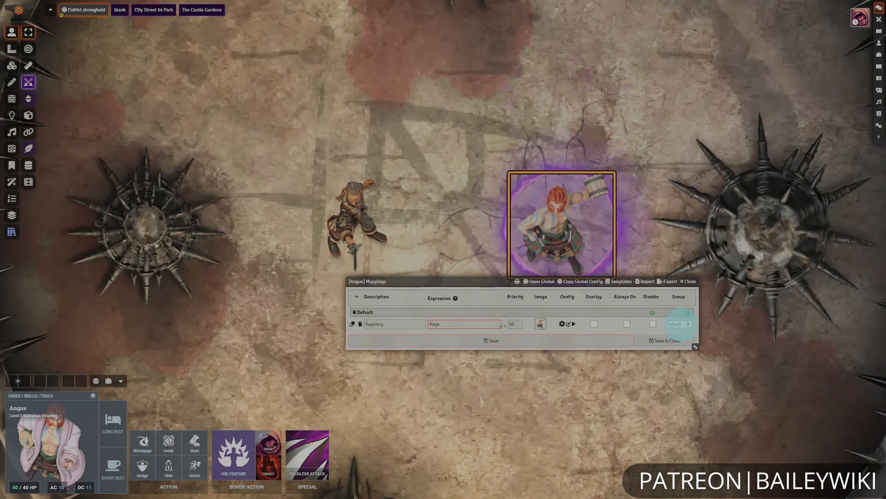
Step: Move the RageImg mapping into a new group named Rage and expand that group
left_click(691, 325)
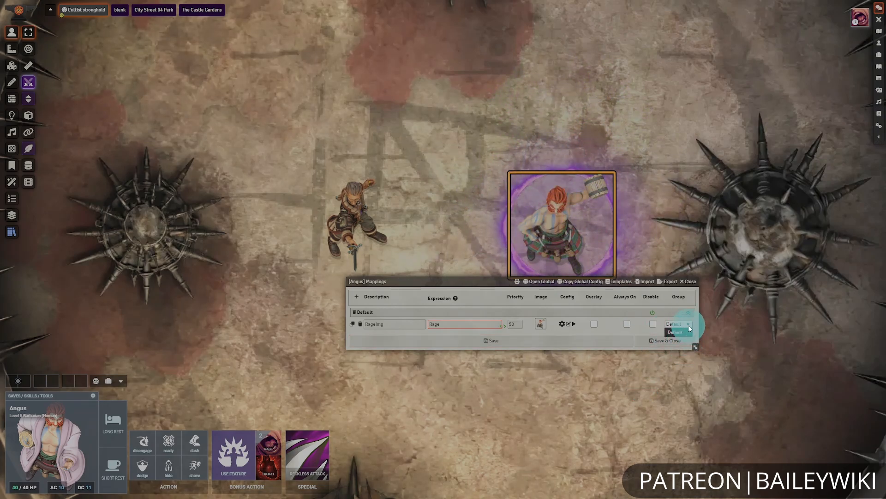
left_click(683, 325)
type("RAg")
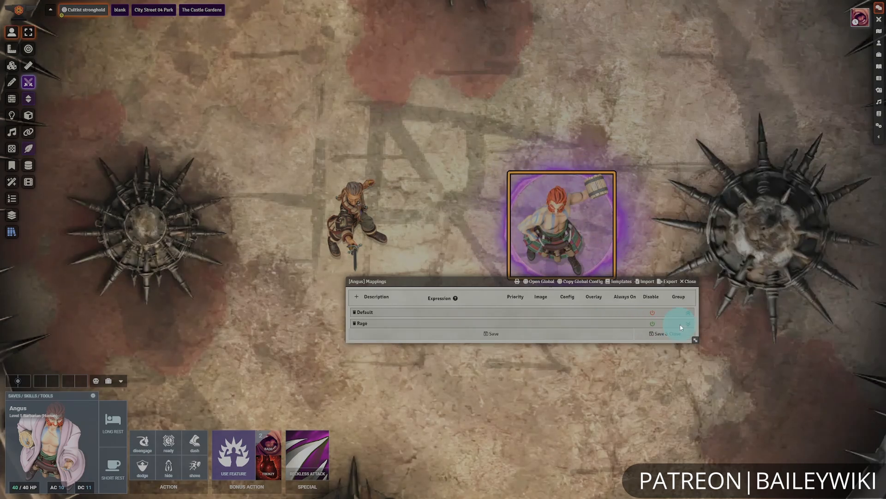
key("Return")
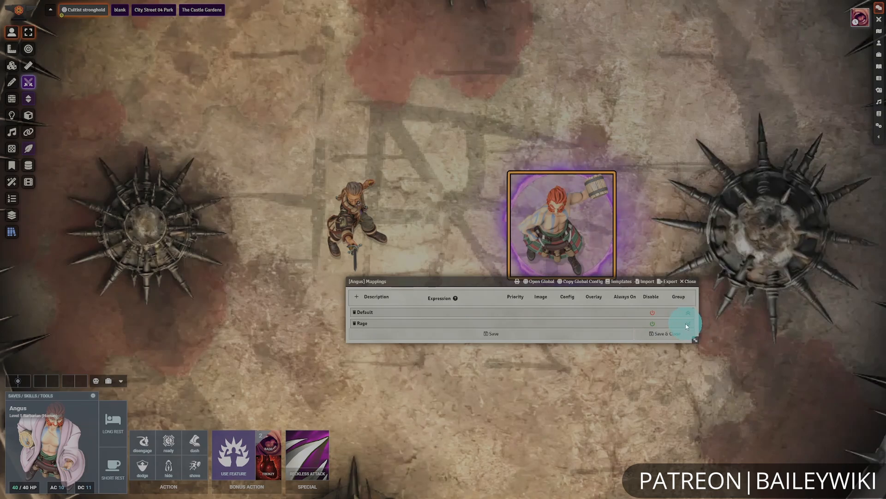
left_click(688, 324)
left_click(688, 324)
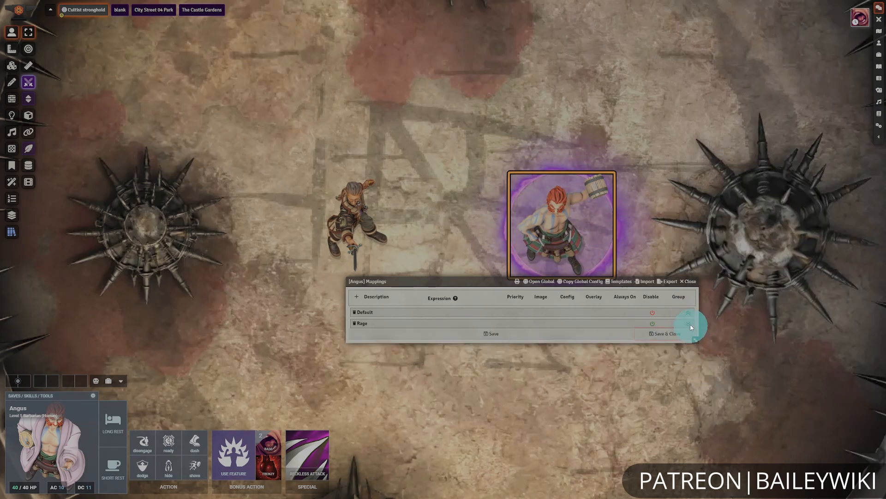
left_click(688, 324)
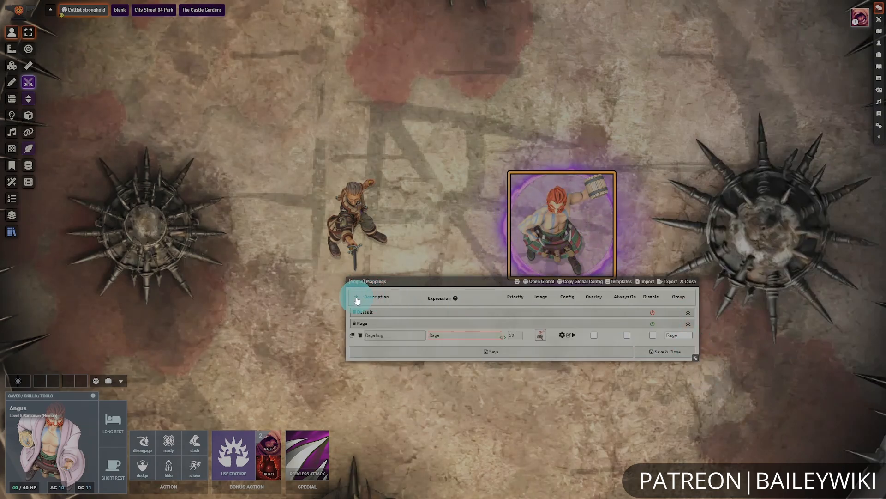
Step: Add an empty mapping in the Default group and try to assign it to the Rage group
left_click(507, 312)
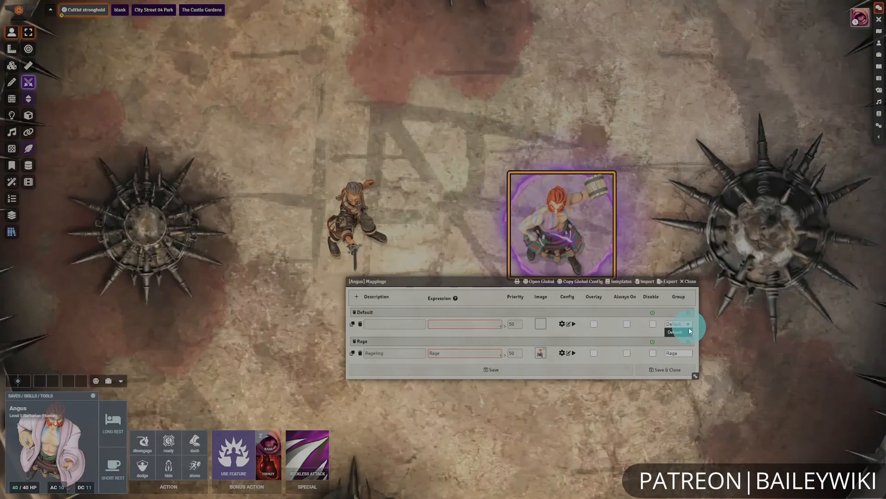
left_click_drag(684, 325, 656, 319)
type("r")
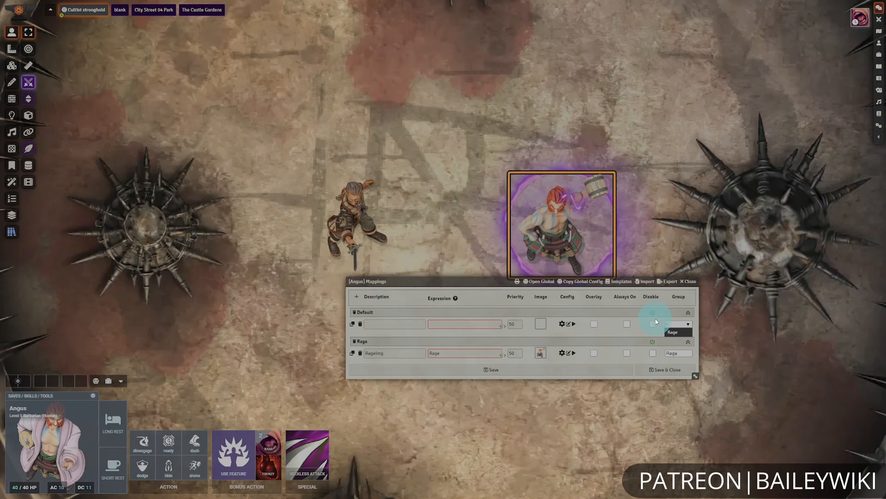
left_click(679, 324)
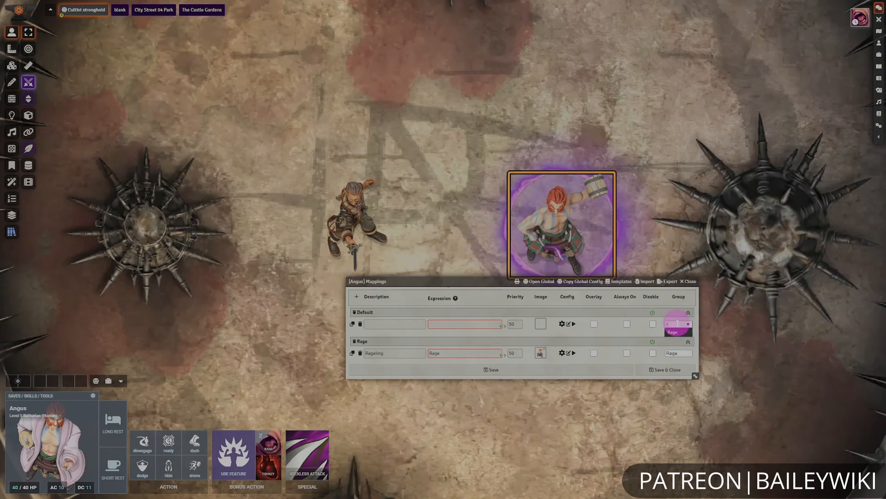
key("BackSpace")
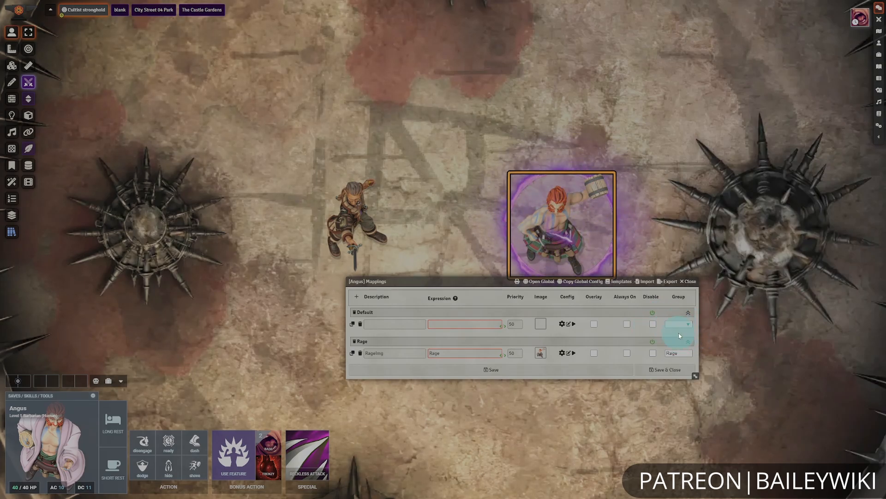
Step: Try the collapse and disable toggles of the mapping groups and delete the empty mapping in the Default group
left_click(689, 313)
left_click(689, 313)
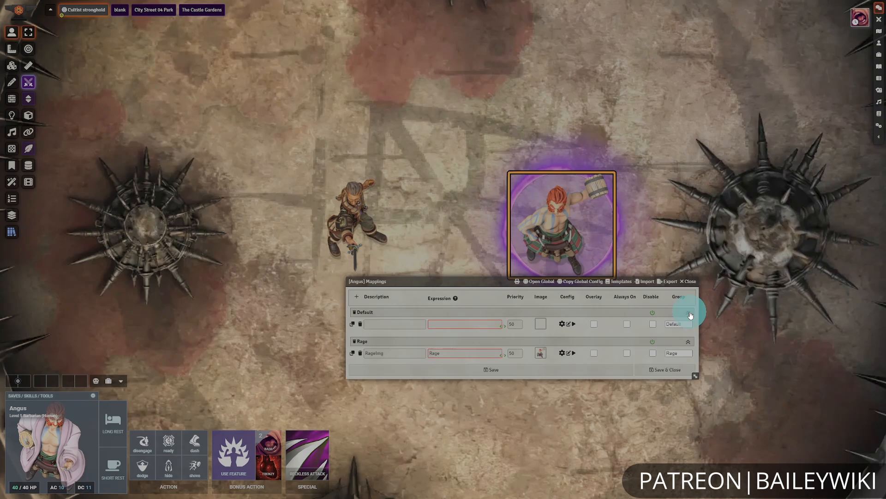
left_click(653, 351)
left_click(654, 315)
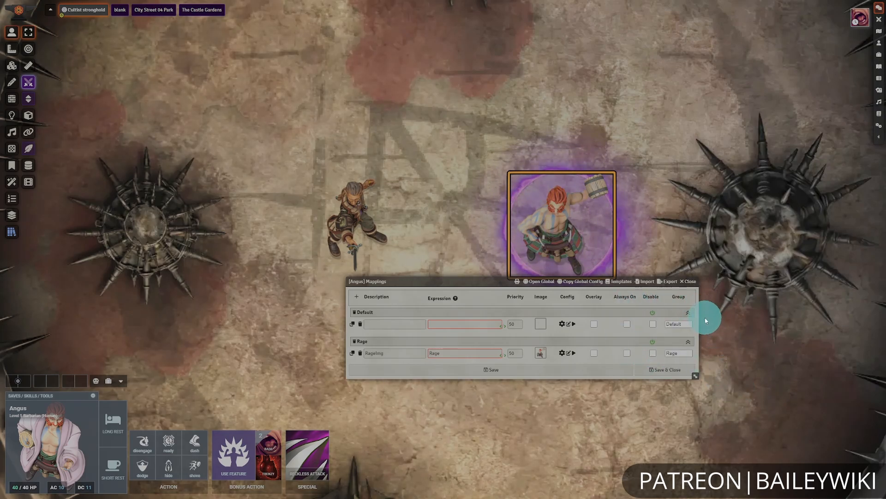
left_click(361, 325)
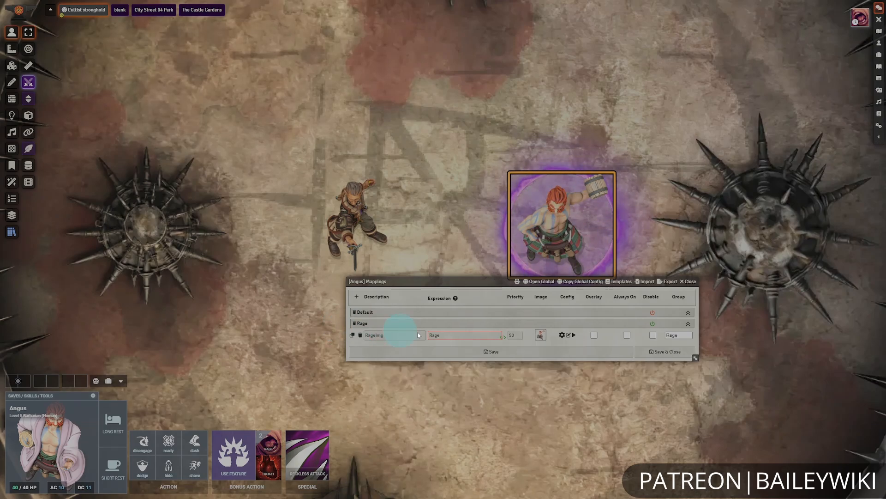
left_click(482, 270)
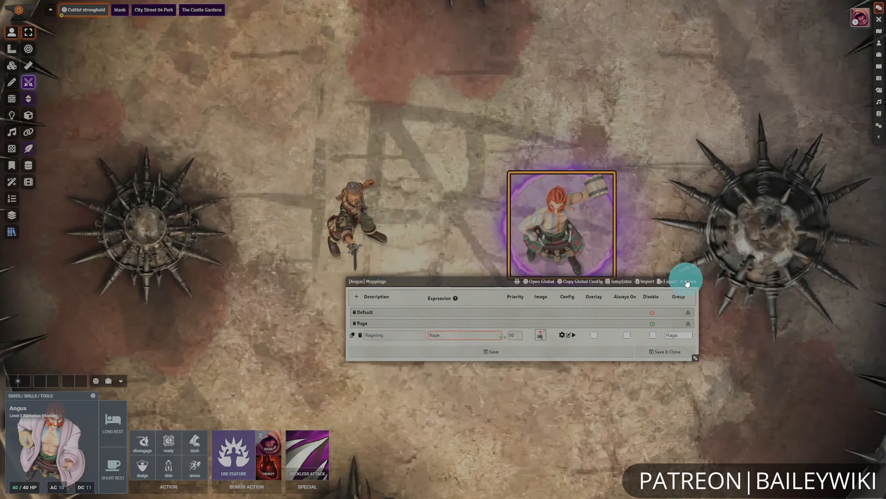
Step: Save and close the barbarian's mappings and delete the active Rage effect from the token
left_click(676, 352)
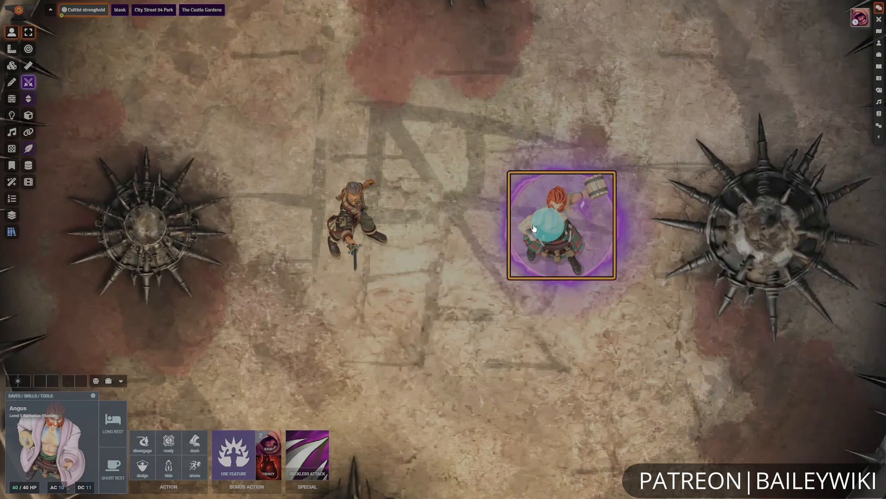
right_click(860, 18)
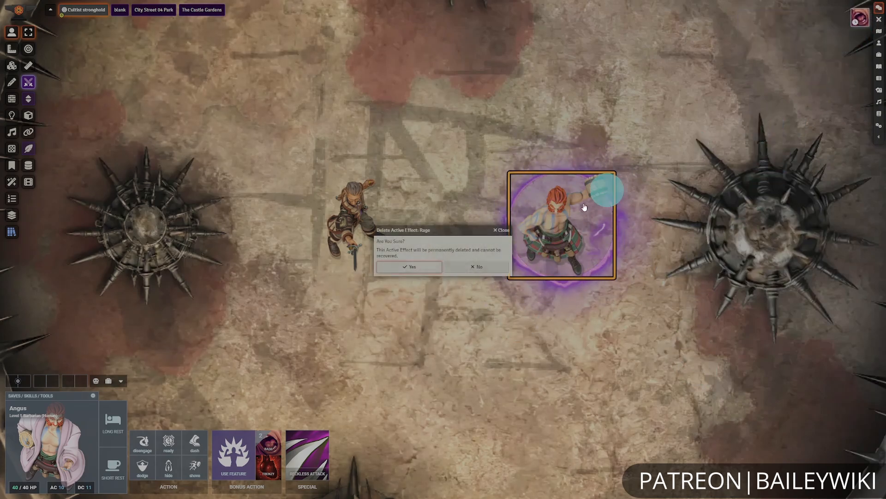
left_click(422, 266)
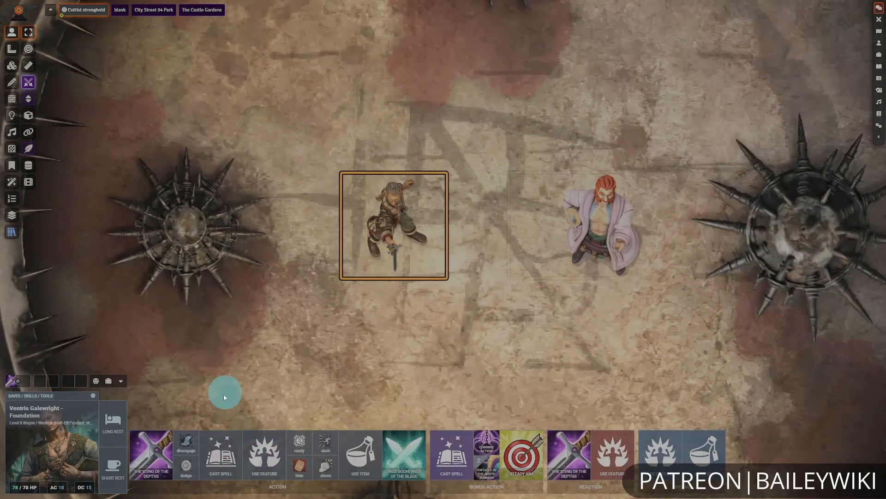
Step: Cast Armor of Agathys from the rogue's spells using the level 3 pact slot
left_click(230, 457)
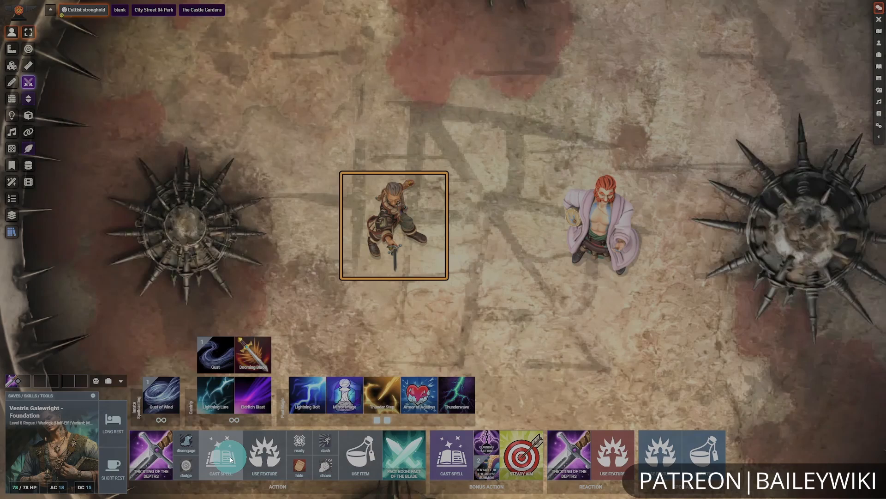
left_click(419, 395)
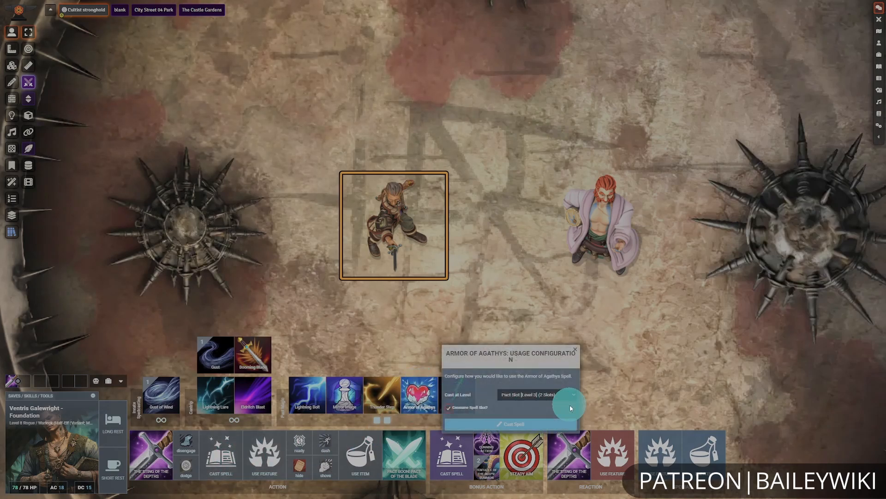
left_click(498, 423)
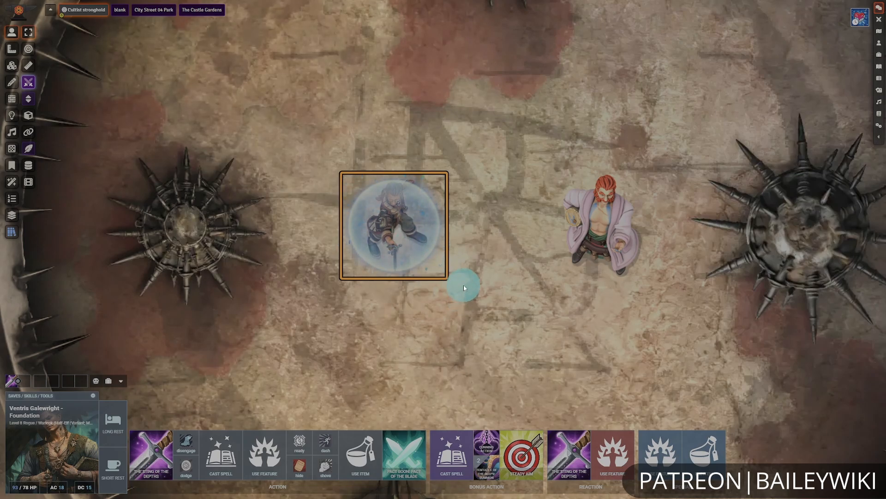
Step: Pause the game and open the effect mappings of the rogue token
key("space")
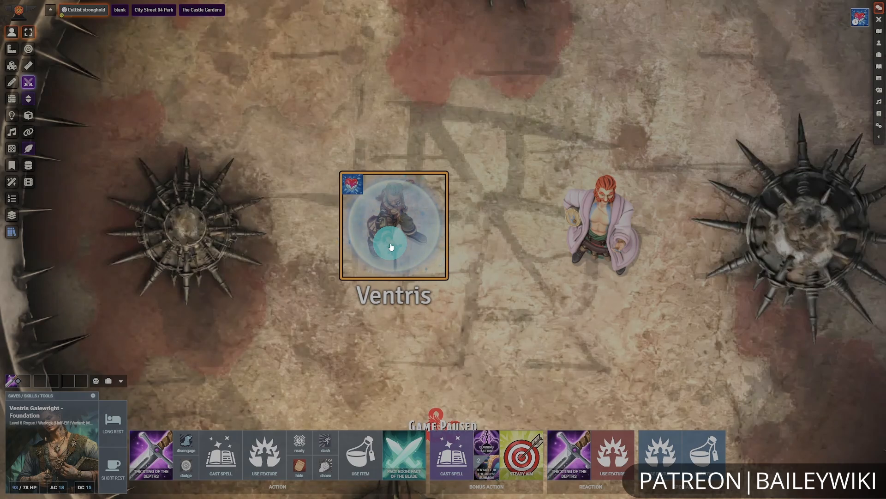
right_click(403, 240)
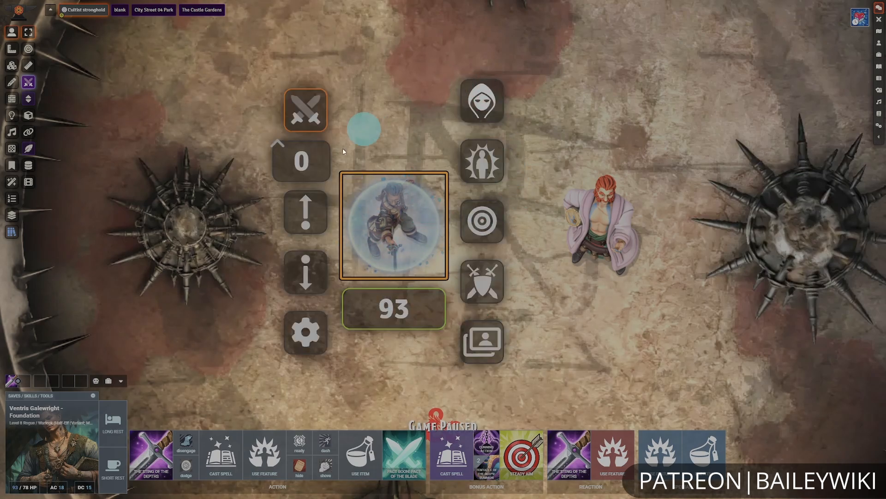
right_click(484, 357)
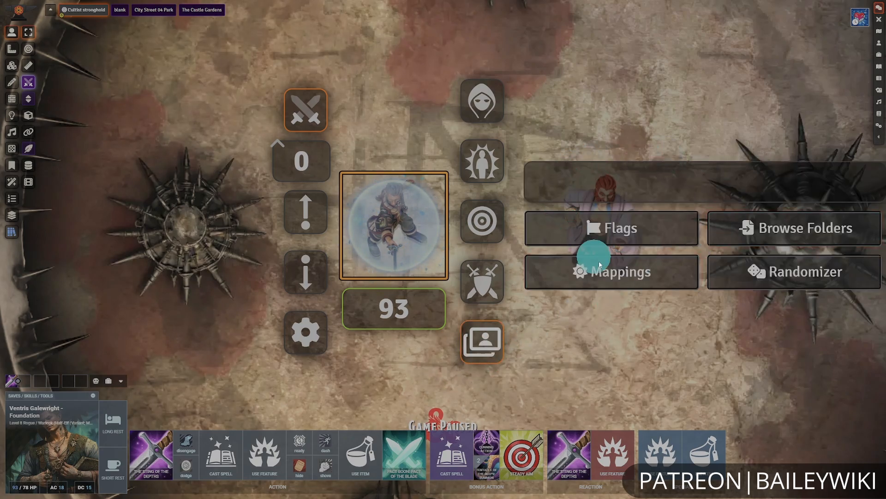
left_click(612, 274)
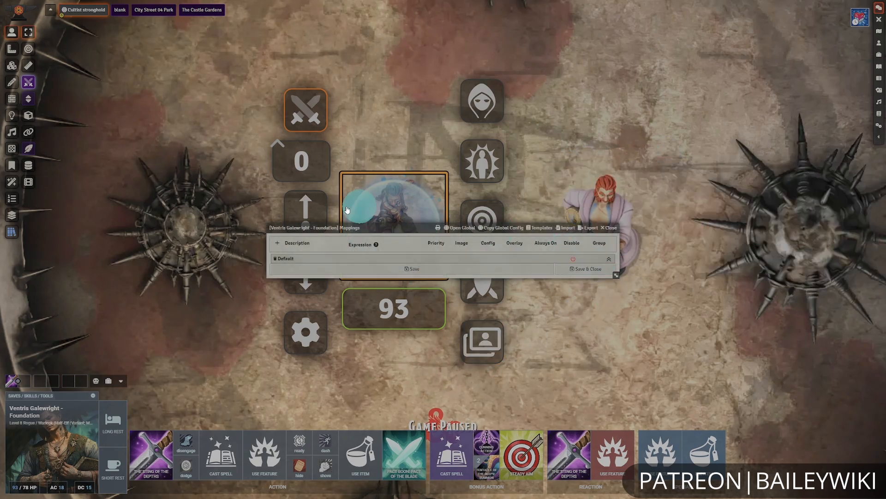
Step: Add a mapping described as ArmorOfAgathys and check the Armor of Agathys effect's exact name on the rogue's character sheet
left_click(277, 243)
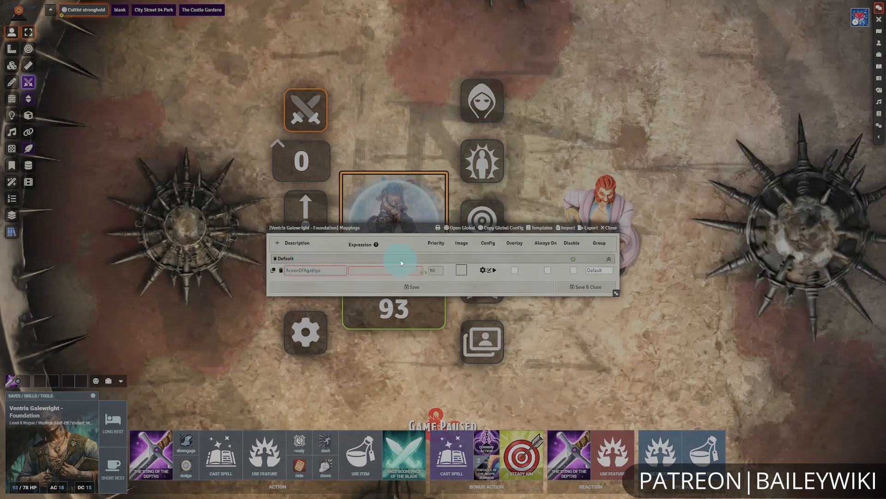
left_click(405, 199)
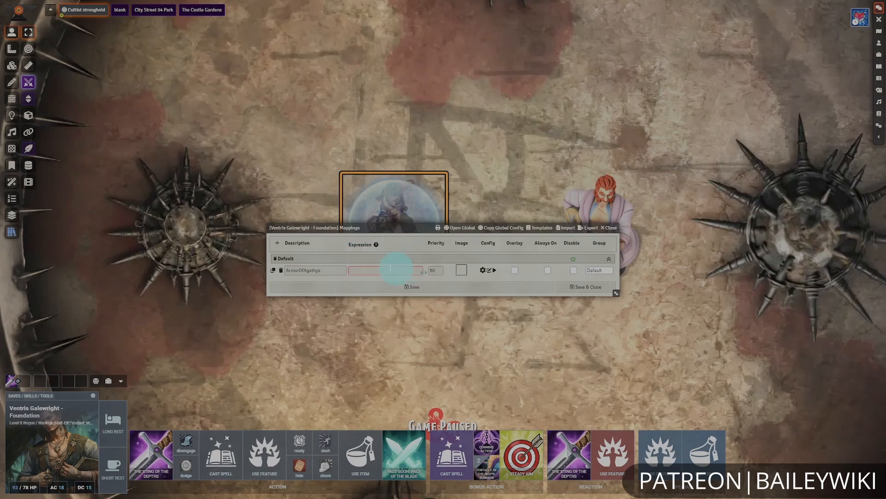
double_click(397, 196)
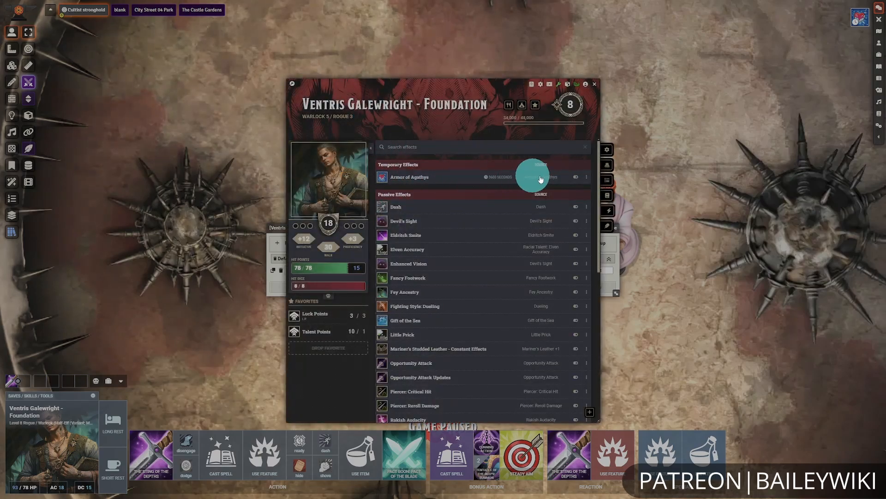
left_click(589, 181)
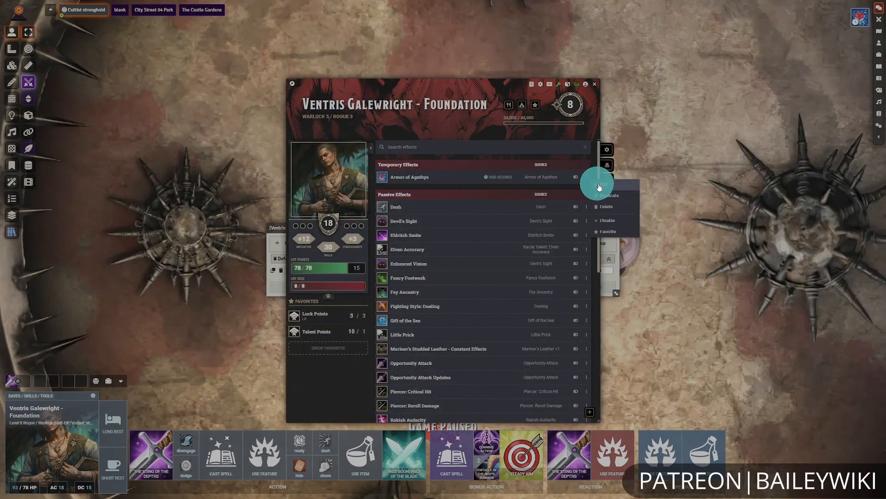
left_click(600, 190)
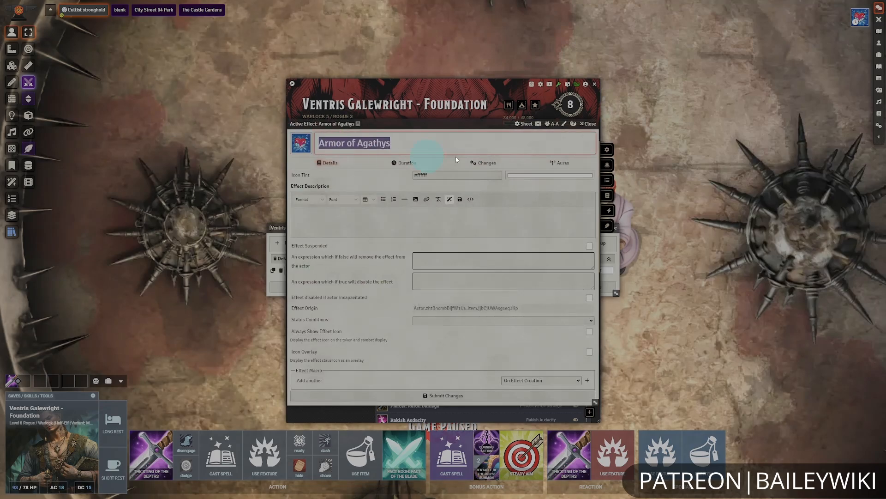
left_click(589, 124)
left_click(594, 84)
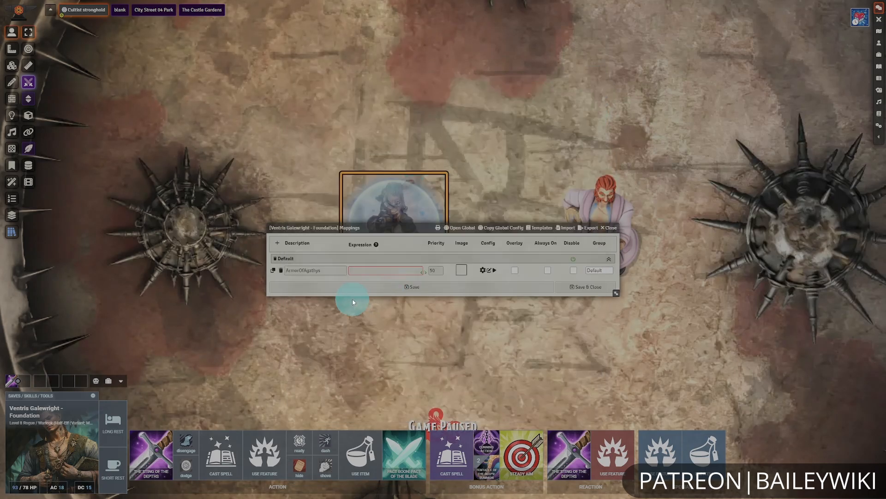
Step: Set the mapping's expression to Armor of Agathys, assign it to a Spells group, and save the mappings
left_click(387, 270)
type("Armor of Agathys")
left_click_drag(598, 269, 557, 269)
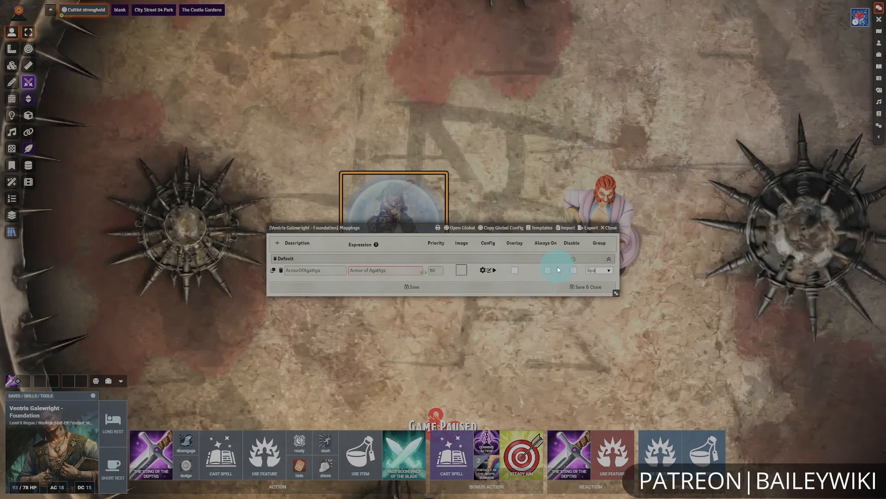
left_click(585, 277)
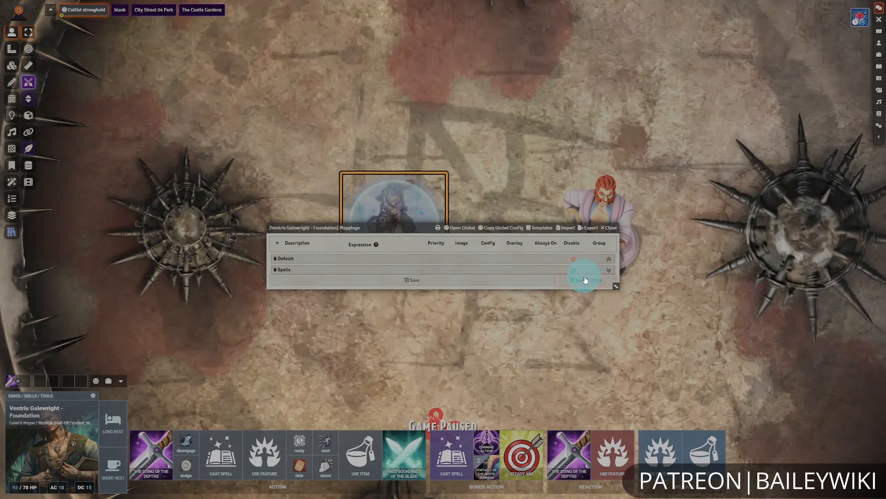
left_click(609, 270)
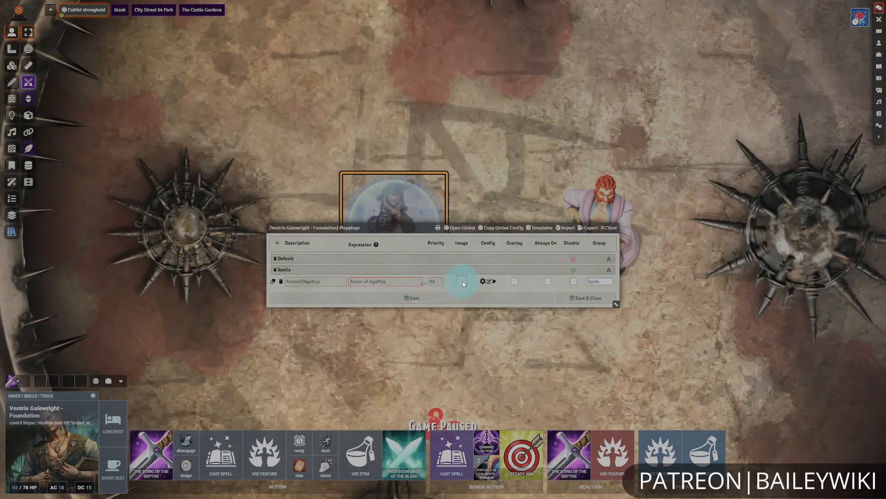
left_click(413, 300)
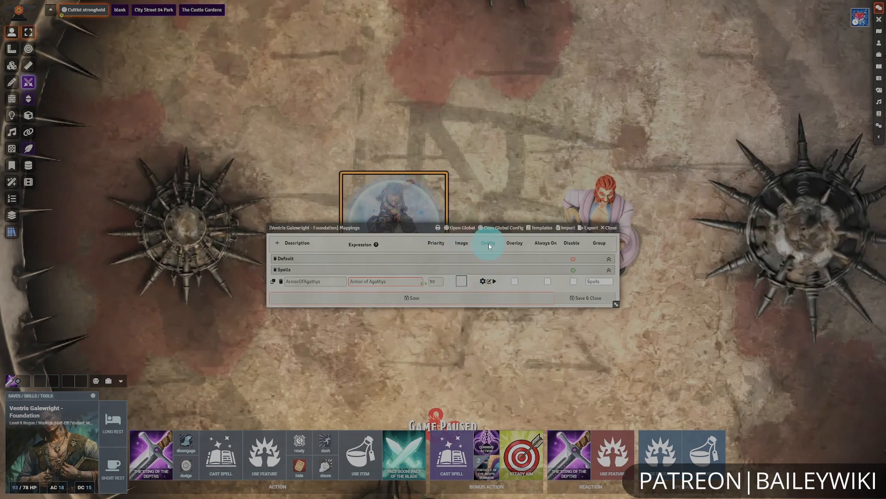
Step: Apply the pure-ice-aura Token Magic FX toggle preset to the Armor of Agathys mapping's scripts
left_click(494, 282)
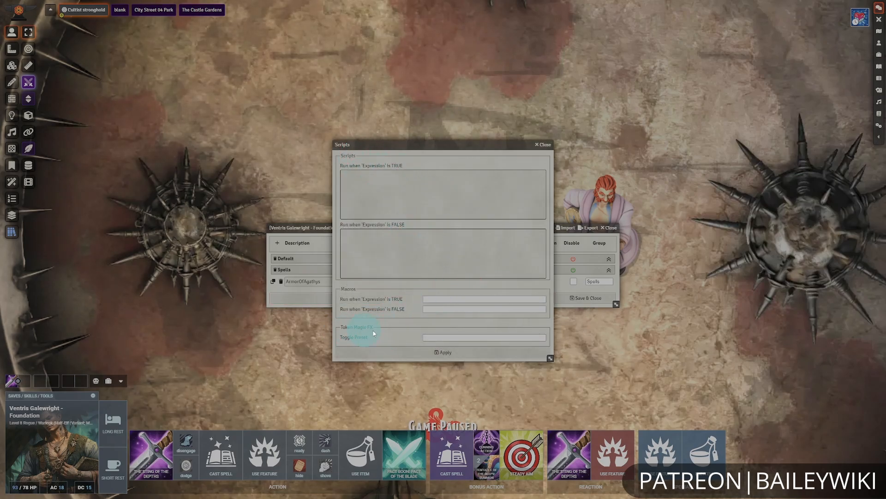
left_click(537, 337)
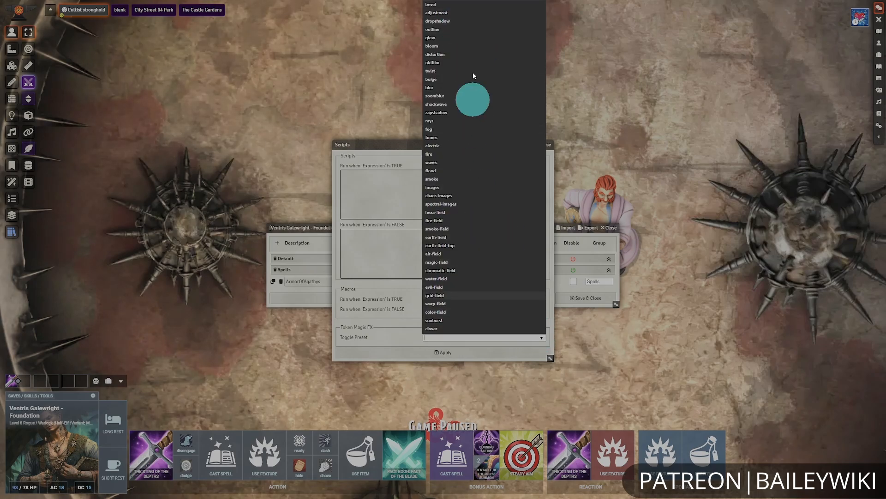
left_click(408, 342)
left_click(439, 340)
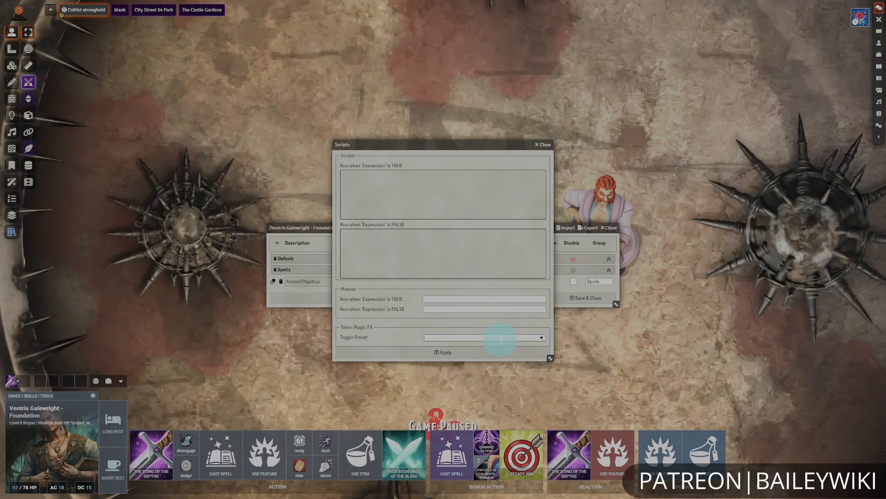
type("ice")
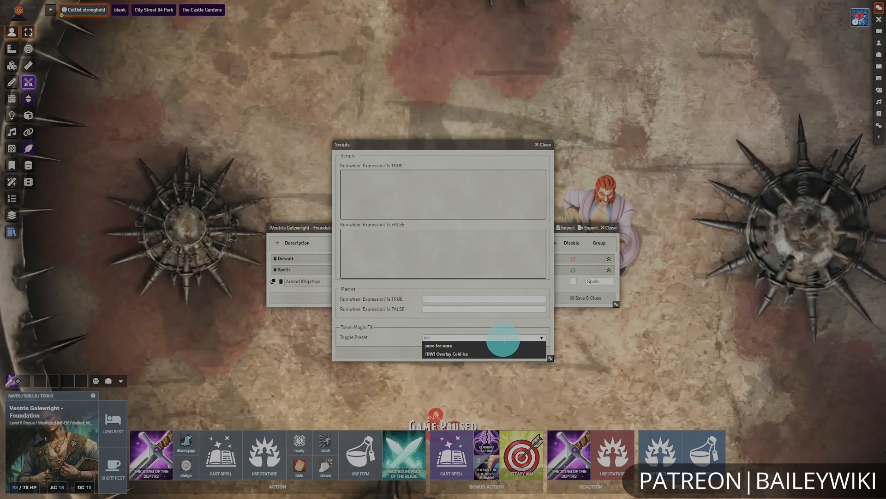
left_click(452, 346)
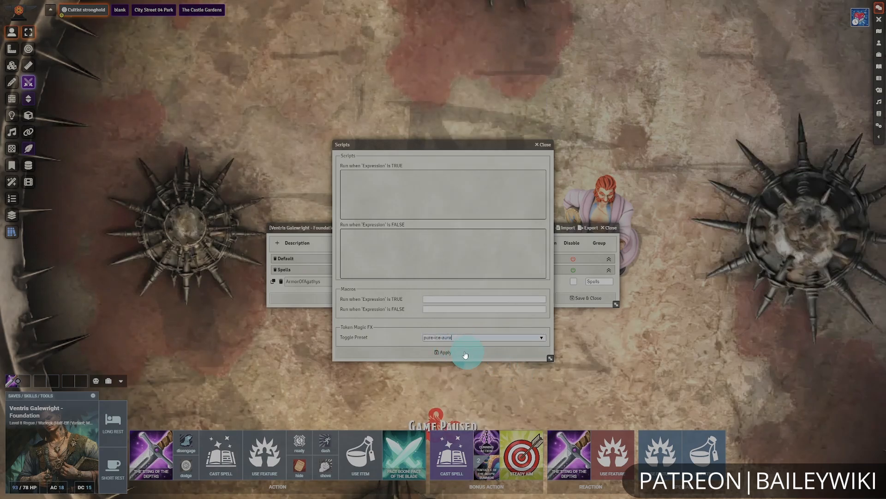
left_click(464, 354)
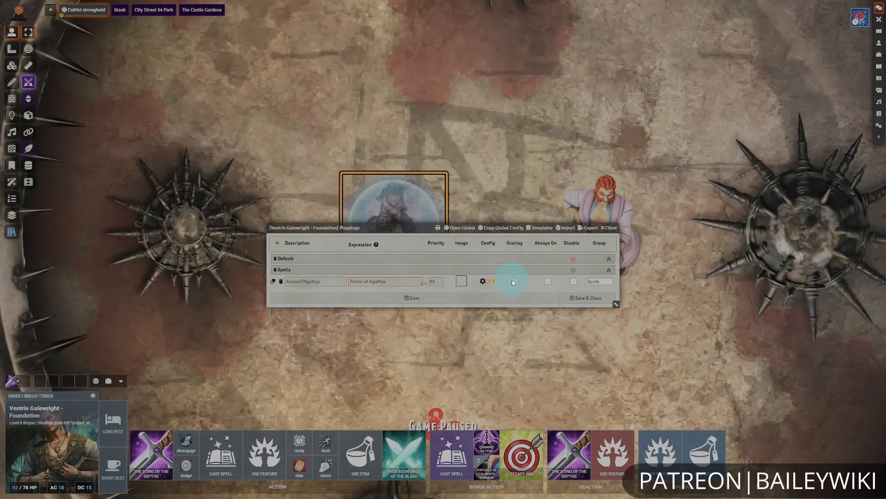
Step: Inspect the mapping's token configuration, try clearing its toggle preset, and remove the mapping's script settings
left_click(490, 280)
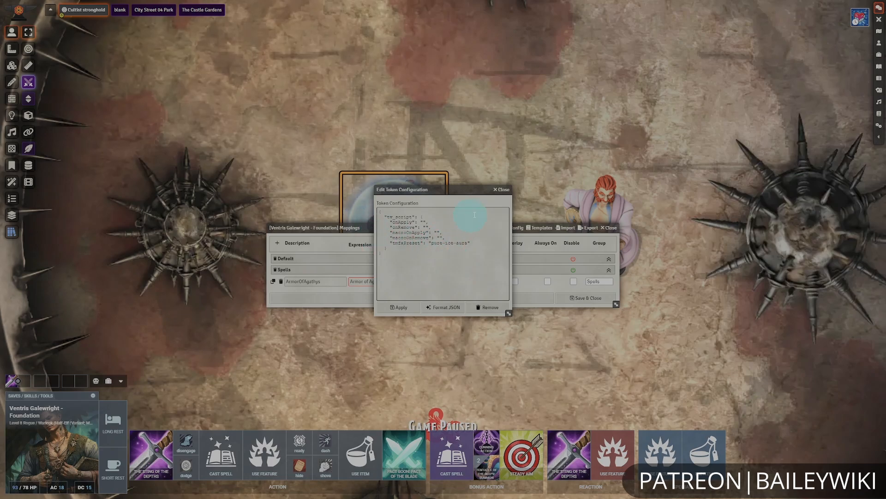
left_click(508, 193)
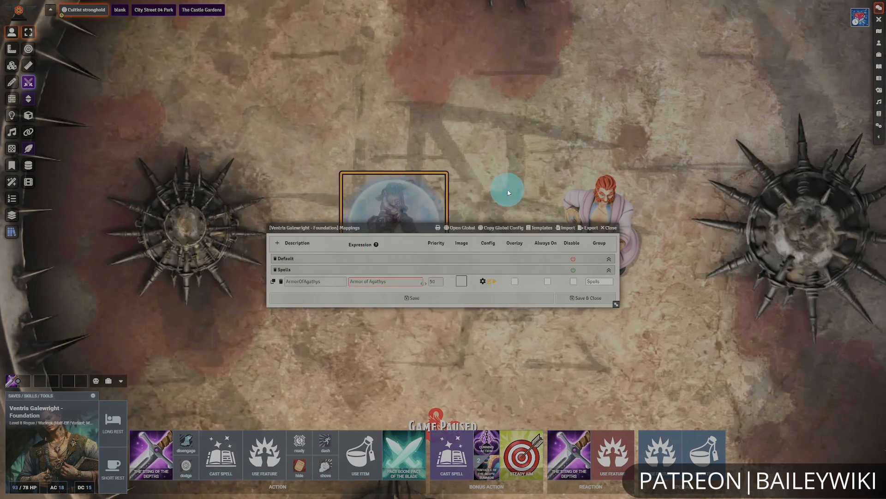
left_click(492, 292)
left_click(484, 281)
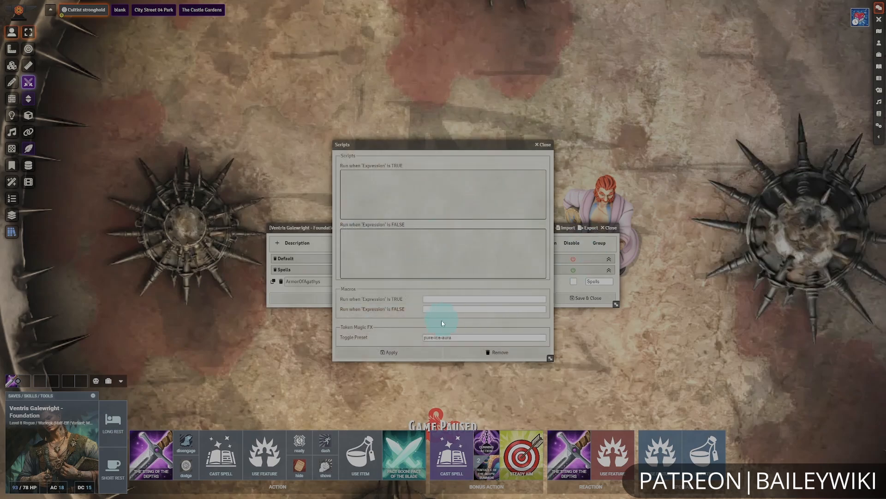
left_click_drag(456, 339, 390, 338)
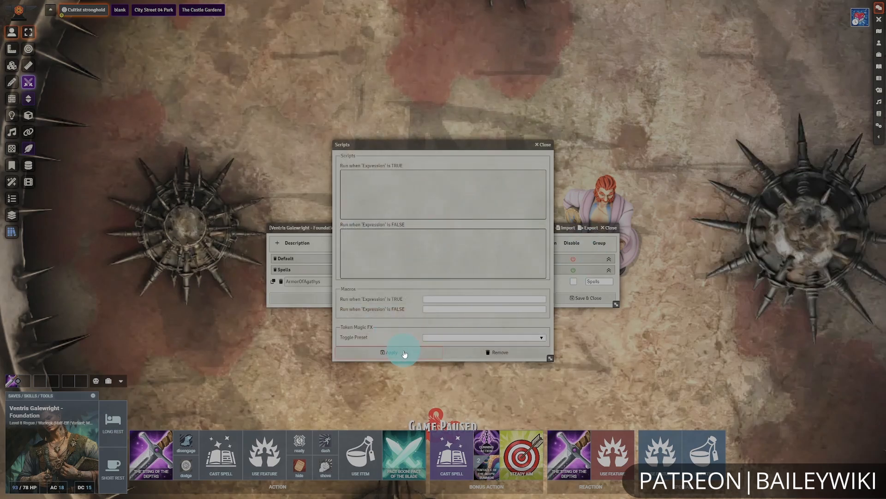
left_click(543, 144)
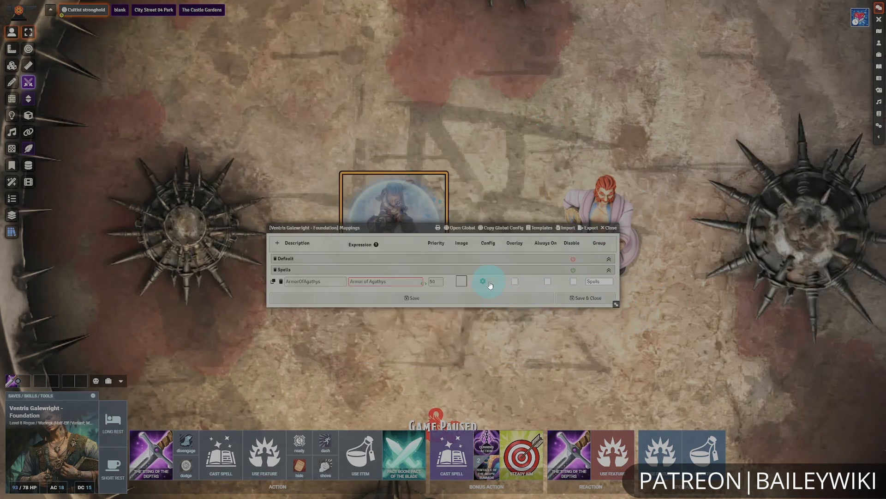
left_click(489, 280)
left_click(501, 190)
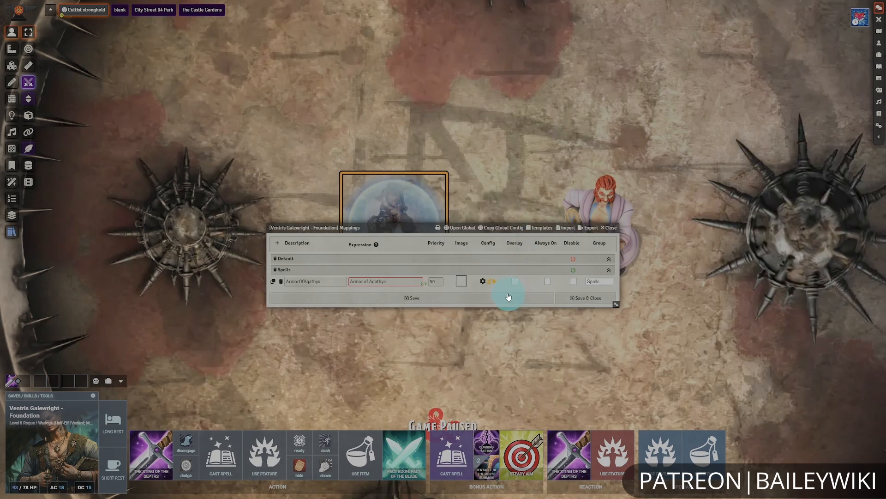
left_click(496, 284)
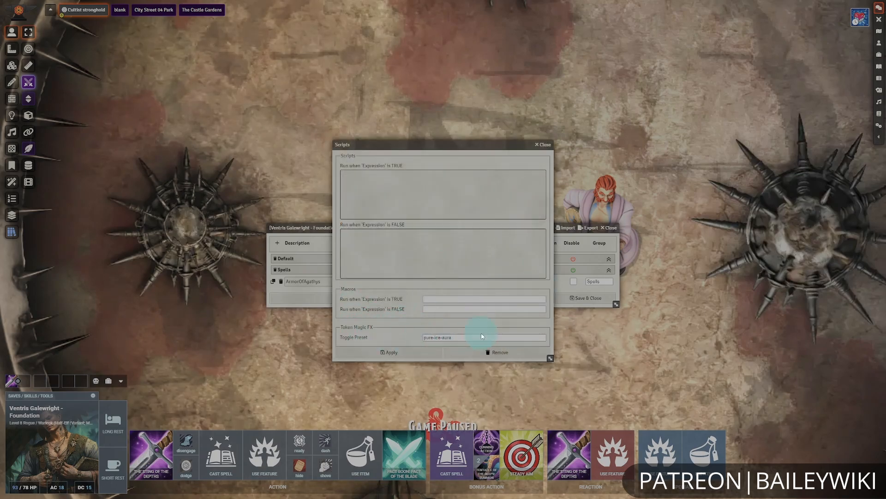
left_click(497, 353)
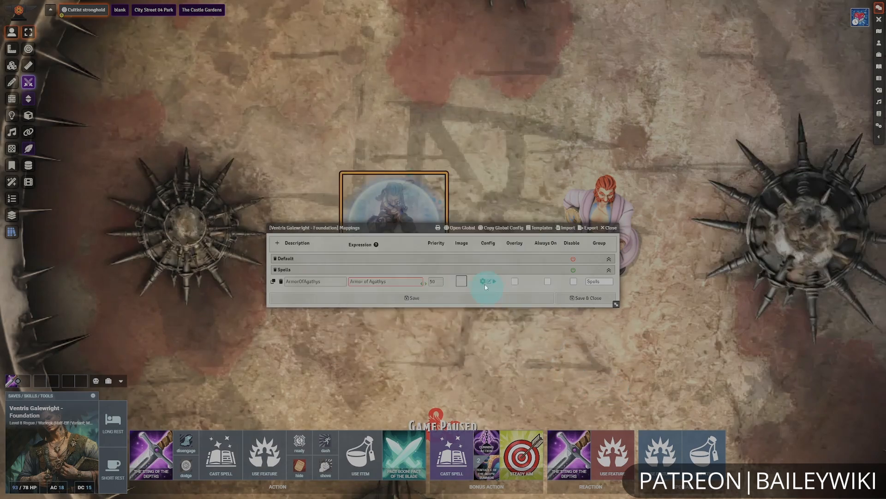
Step: Set the mapping's Token Magic FX toggle preset to pure-ice-aura again and apply the scripts
left_click(495, 280)
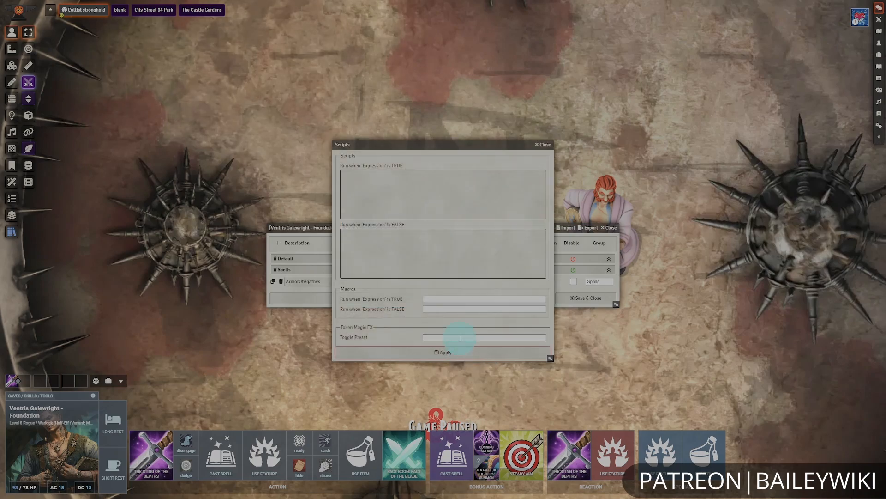
left_click(460, 338)
type("ice")
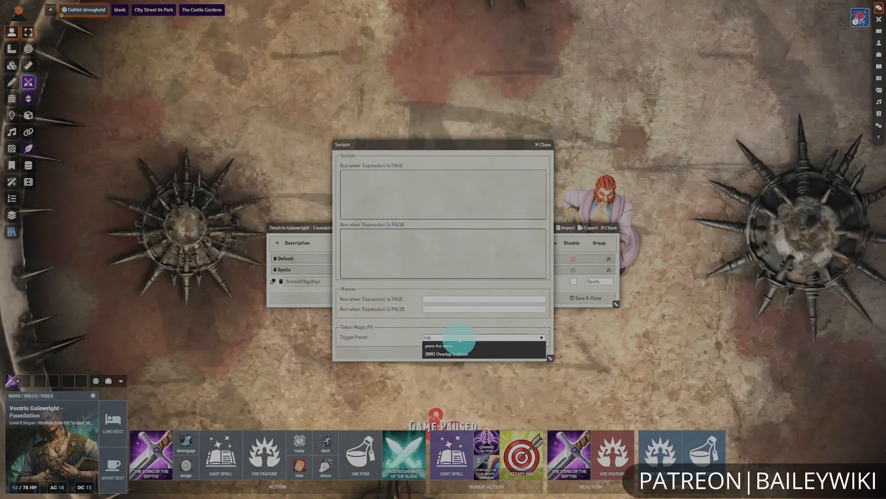
left_click(458, 347)
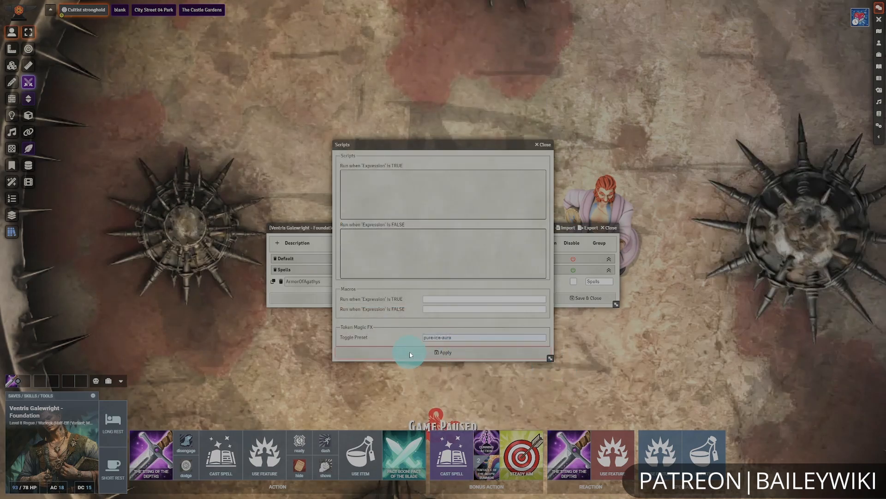
left_click(410, 355)
Step: Move the mappings window below the rogue token and review the token configuration stored for the mapping
left_click_drag(414, 227, 395, 304)
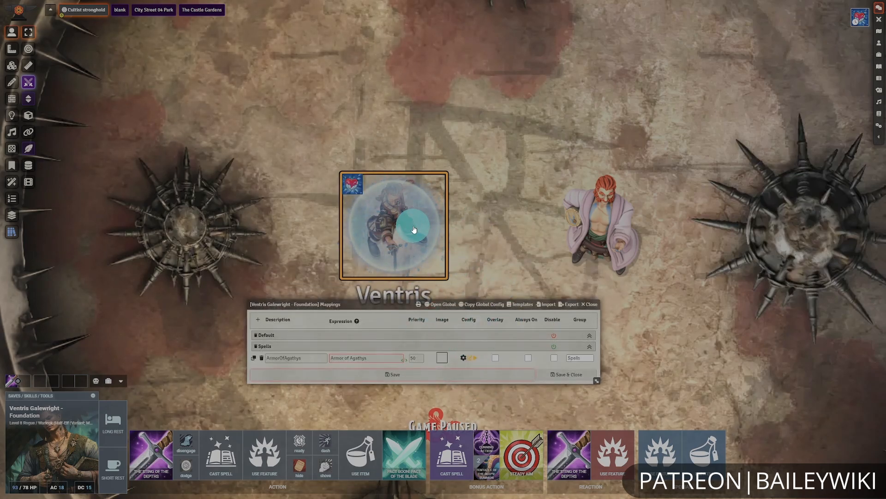
left_click(472, 361)
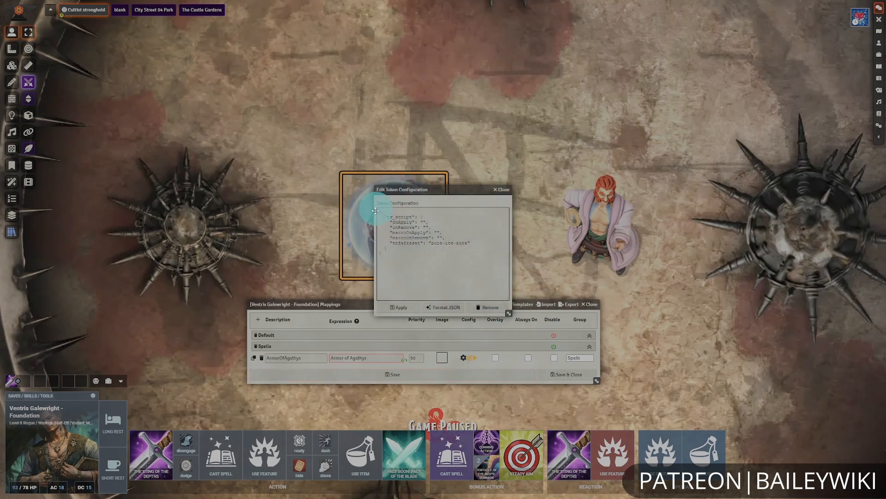
left_click(508, 191)
Step: Delete the rogue's active Armor of Agathys effect and recast the spell using the level 3 pact slot
mouse_move(862, 22)
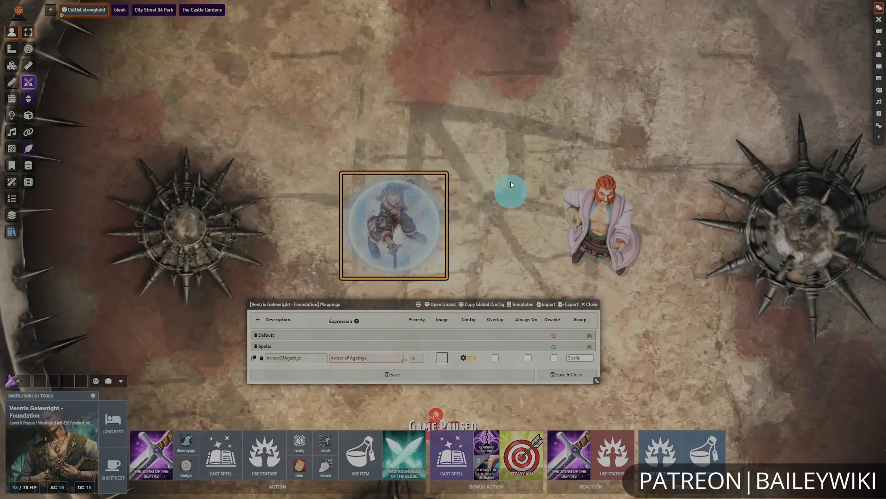
left_click(231, 469)
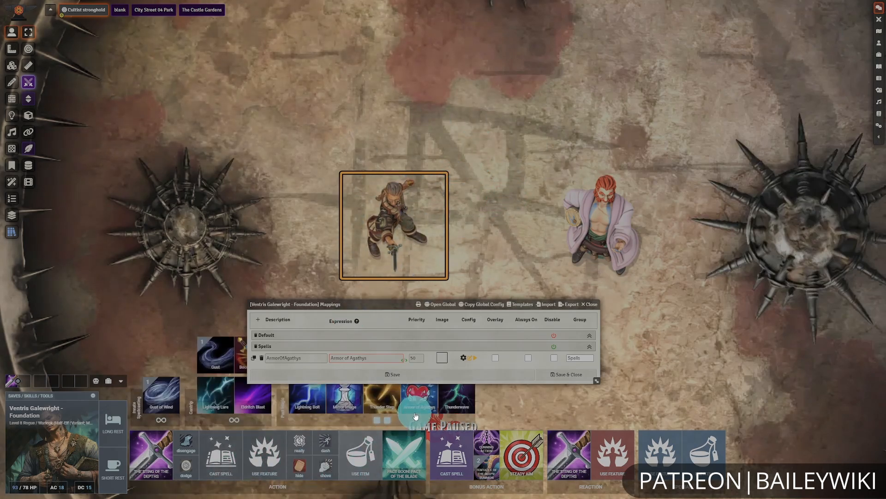
left_click(419, 397)
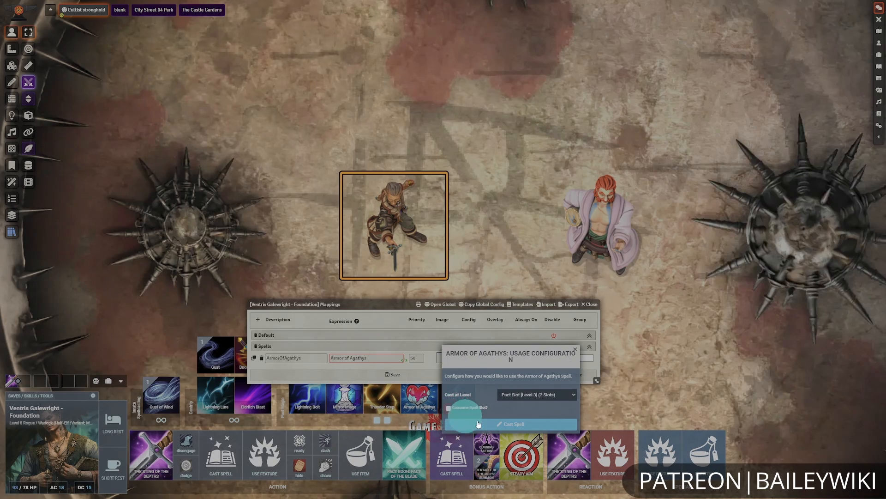
left_click(501, 422)
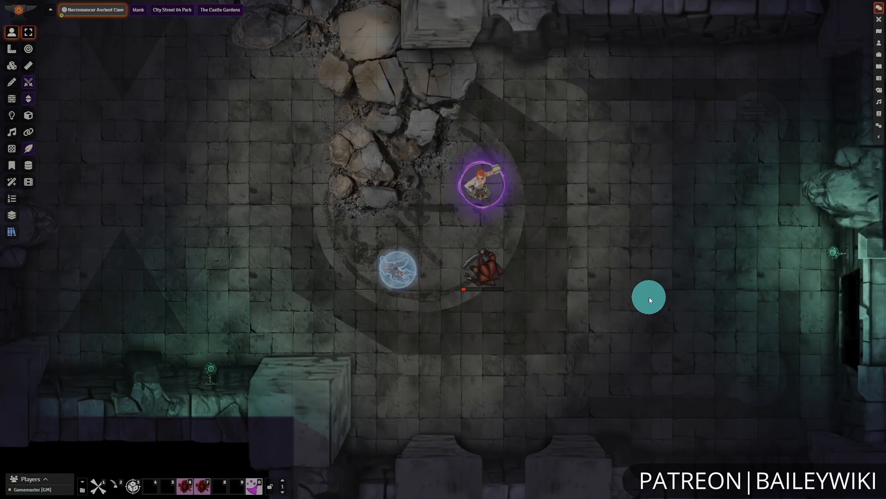
Step: Select the cultist token in the Necromancer Ancient Cave scene and view its token controls briefly
left_click(494, 278)
right_click(495, 279)
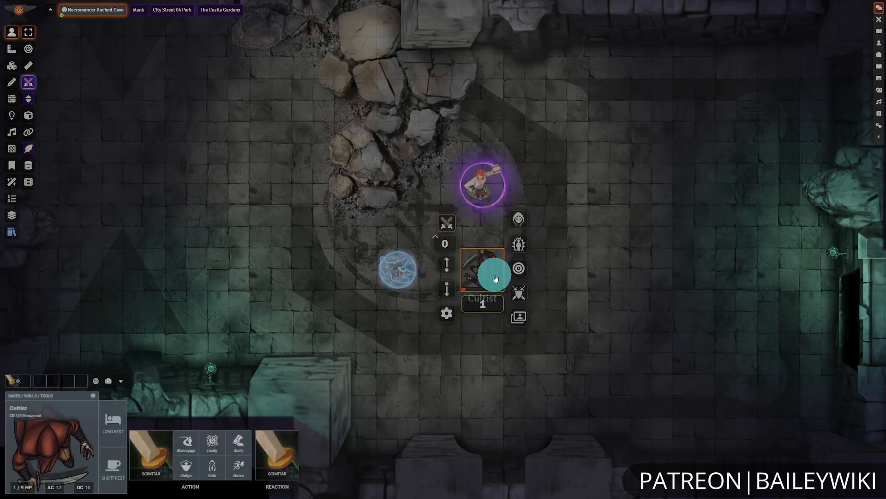
left_click(592, 315)
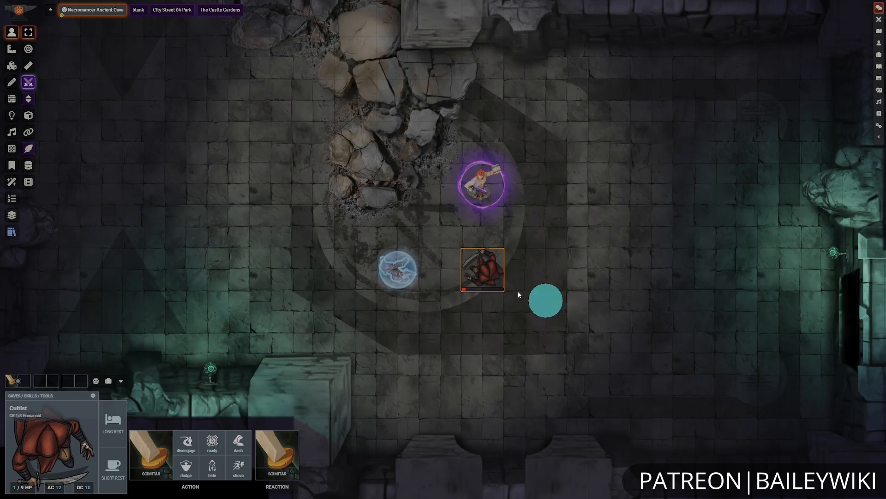
Step: Set the cultist token's hit points to 0
right_click(492, 279)
left_click(469, 306)
type("0")
key("Return")
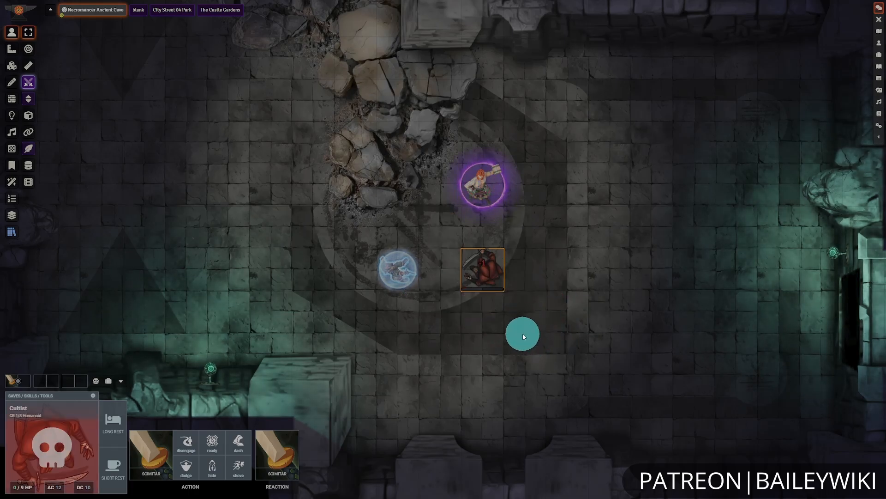
Step: Apply the Dead status effect to the cultist token and deselect it
left_click(528, 333)
left_click(495, 271)
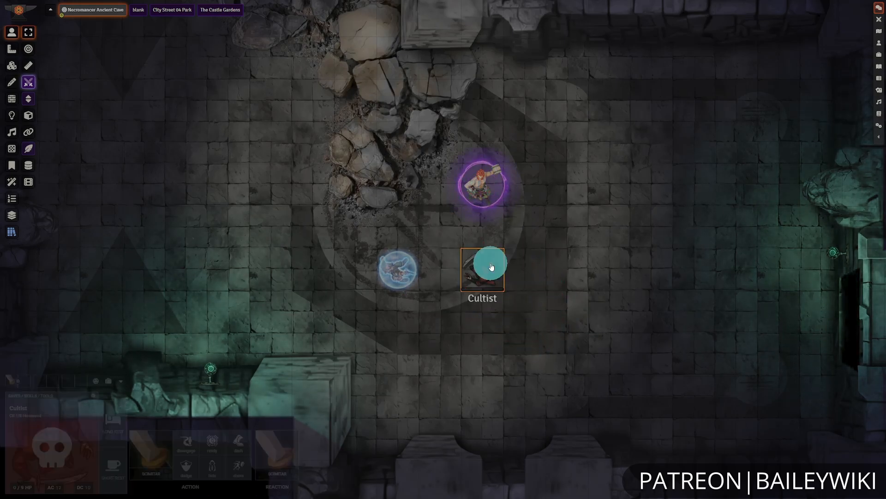
right_click(493, 270)
left_click(519, 244)
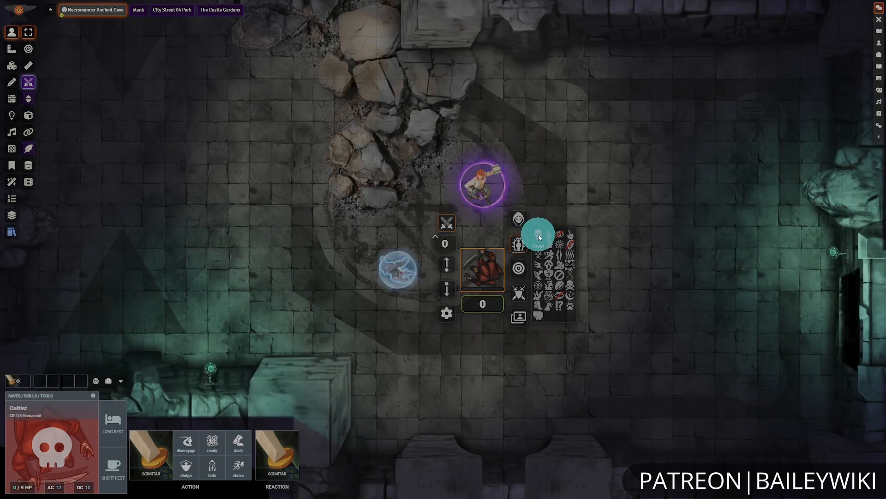
left_click(537, 234)
left_click(768, 350)
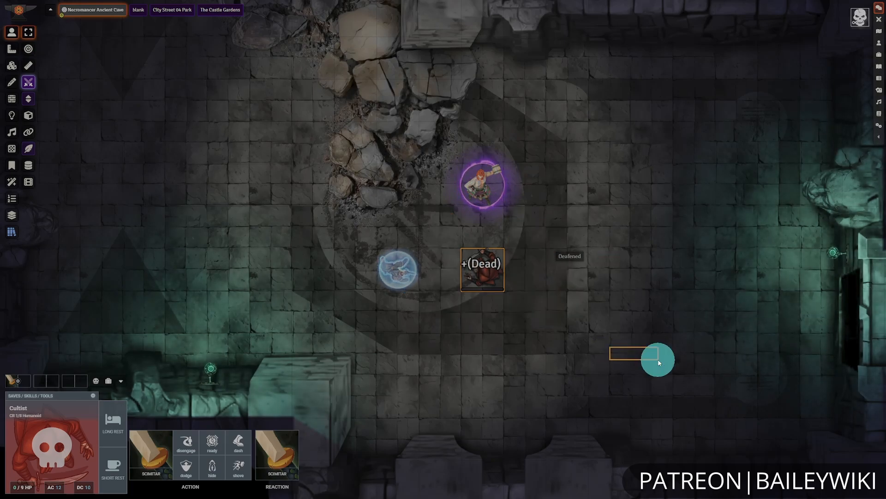
left_click(491, 266)
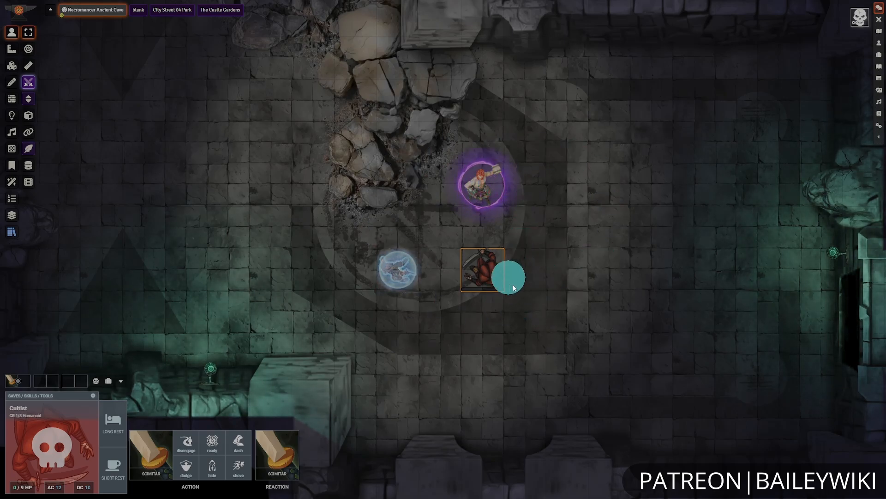
left_click(542, 304)
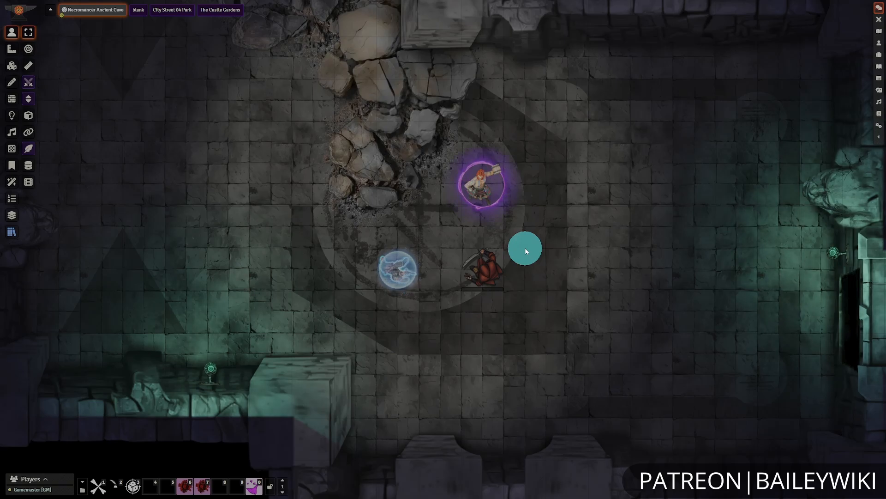
Step: Open the barbarian token's effect mappings to check the option for opening global mappings, and close the window
left_click(491, 191)
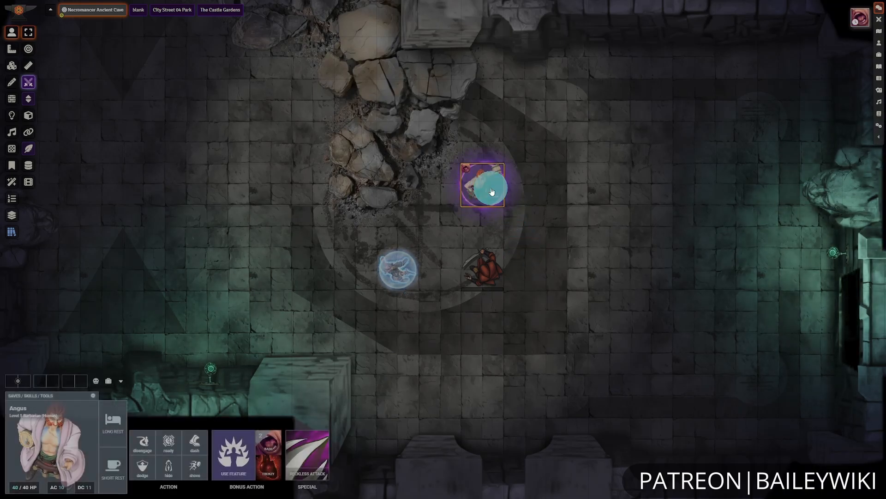
right_click(490, 189)
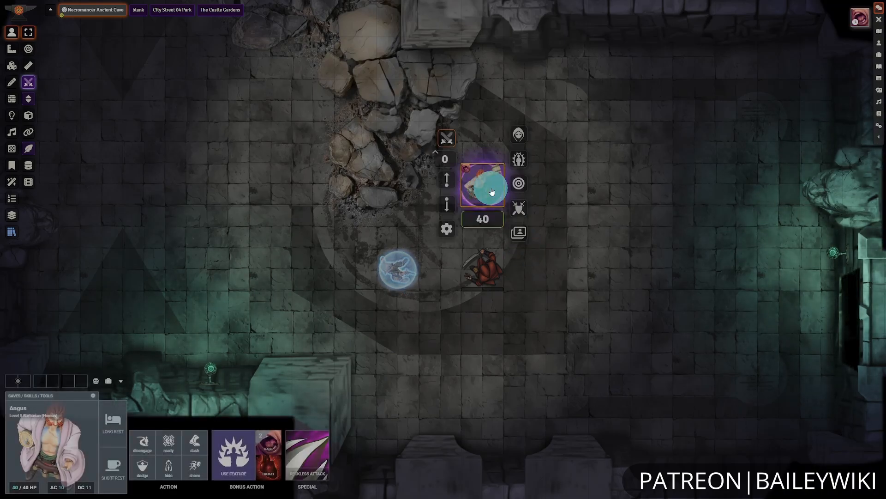
right_click(519, 160)
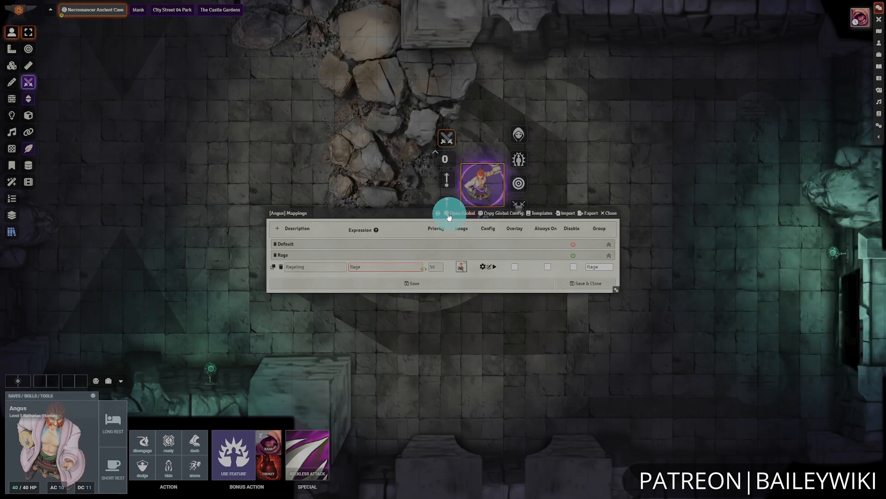
left_click(610, 213)
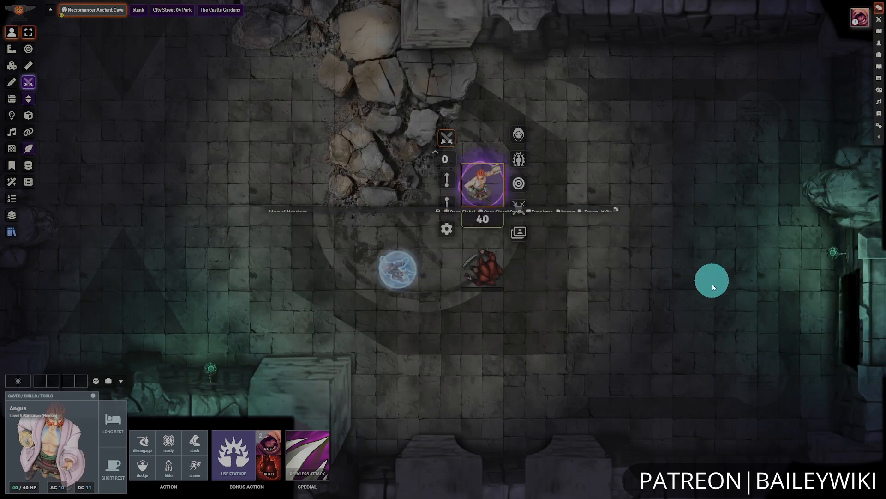
left_click(713, 287)
Step: View the global mappings through the Effects section of the Token Variant Art game settings, and close all settings windows
left_click(879, 130)
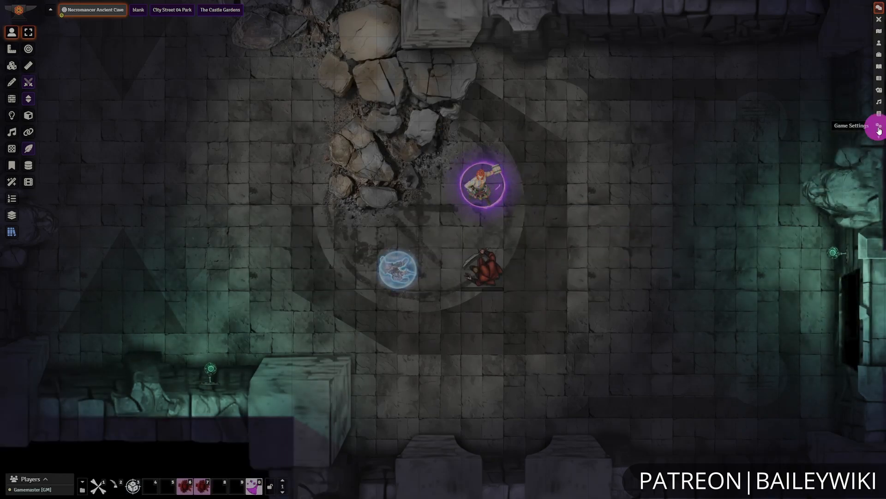
left_click(462, 218)
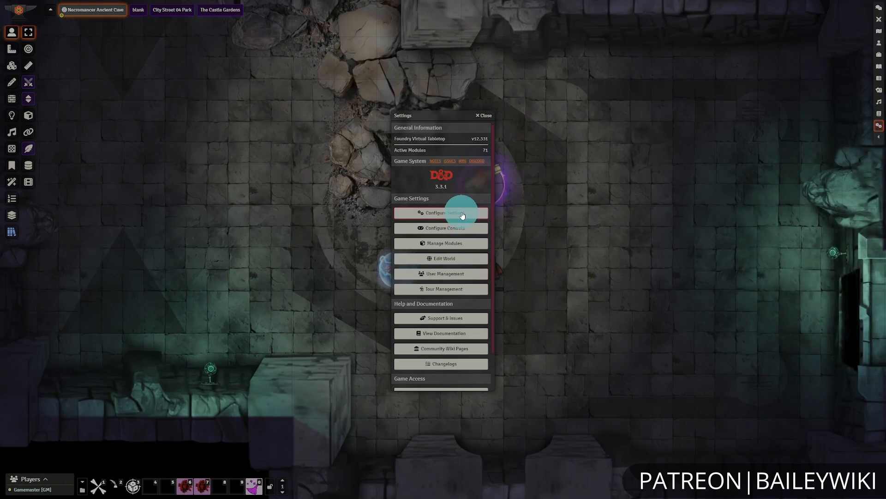
scroll(358, 237, "down", 6)
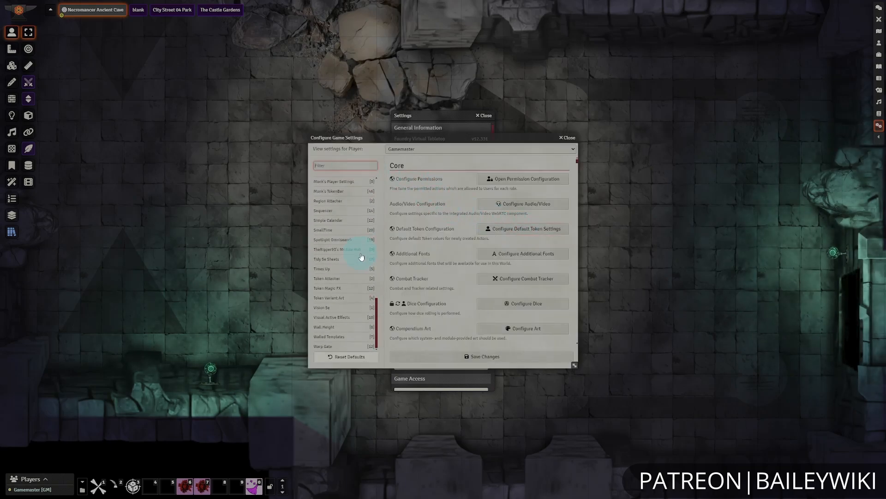
left_click(357, 298)
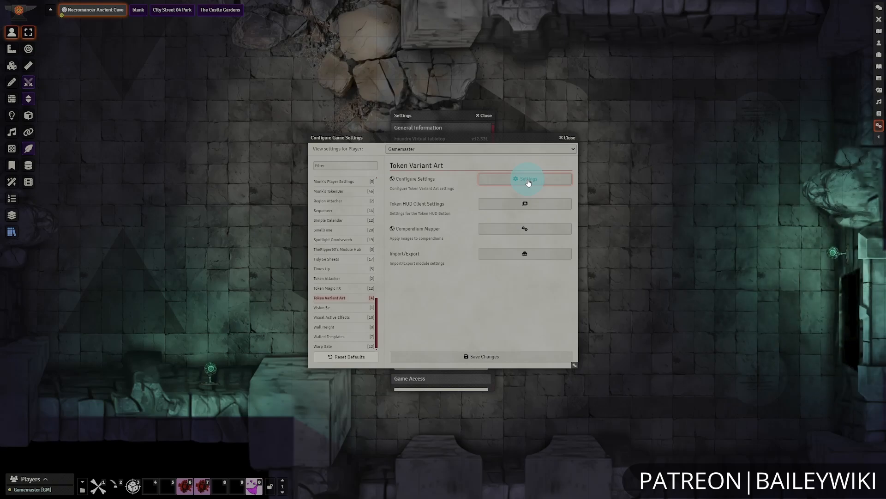
left_click(529, 180)
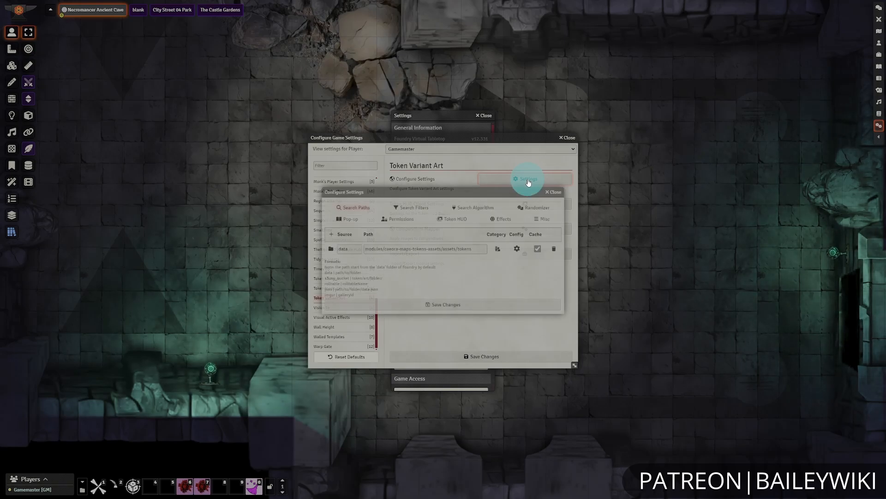
left_click(503, 222)
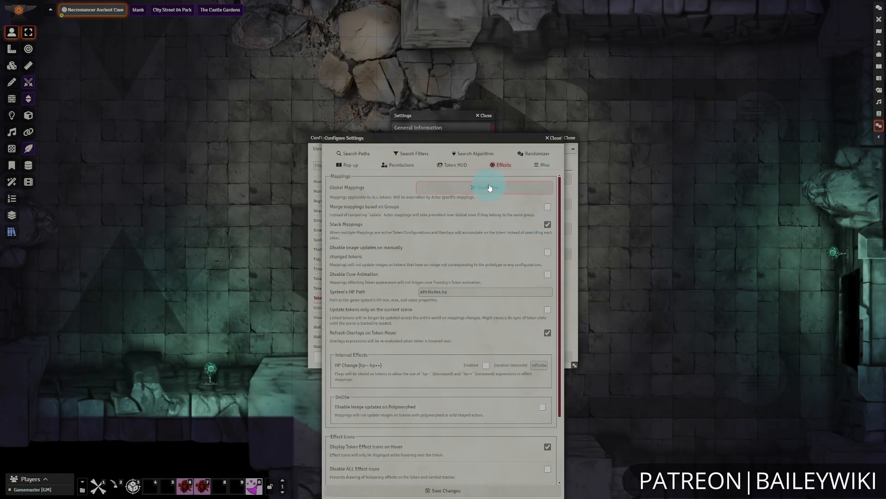
left_click(343, 185)
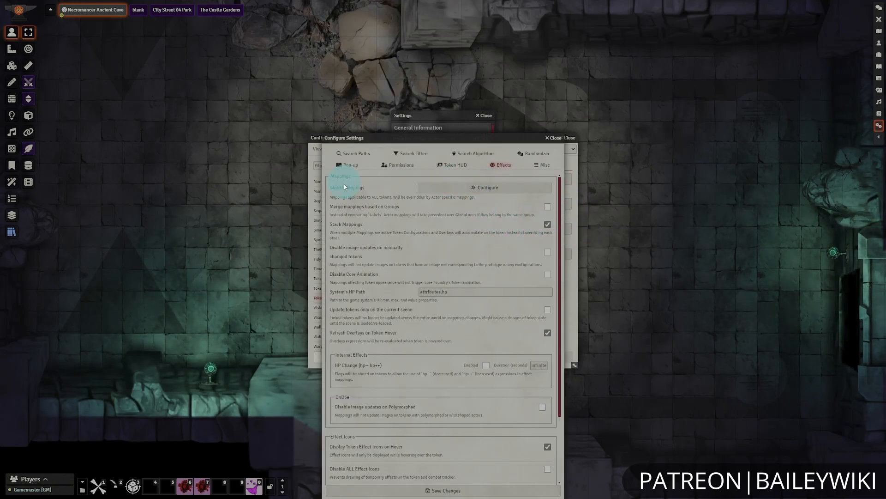
left_click(485, 193)
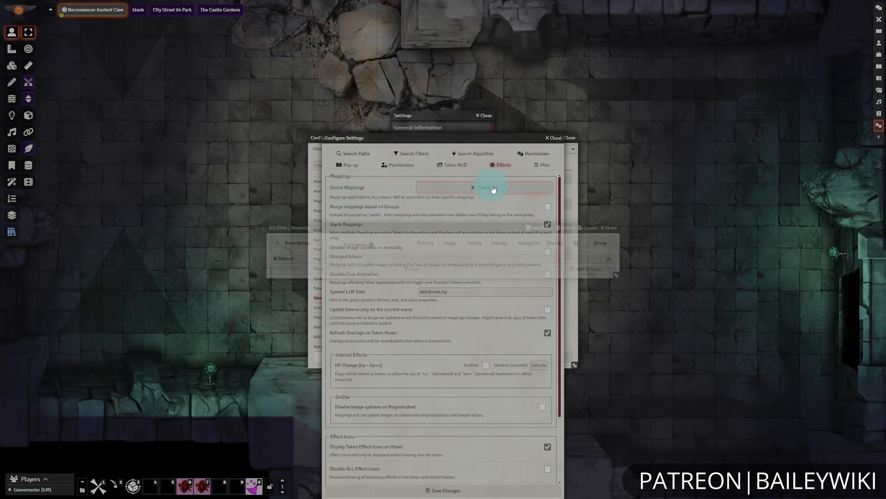
left_click(614, 228)
left_click(556, 138)
left_click(569, 139)
left_click(486, 116)
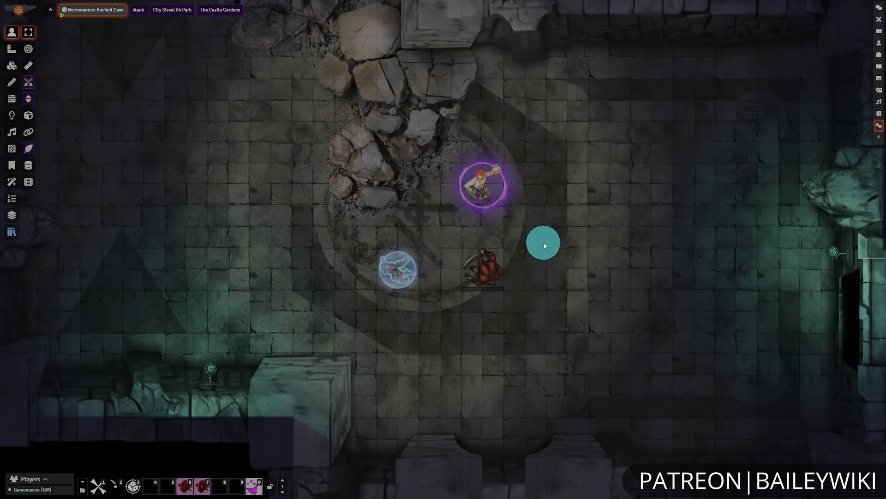
Step: Open the global mappings and add a mapping with the description Dead and the expression Dead
key("shift+g")
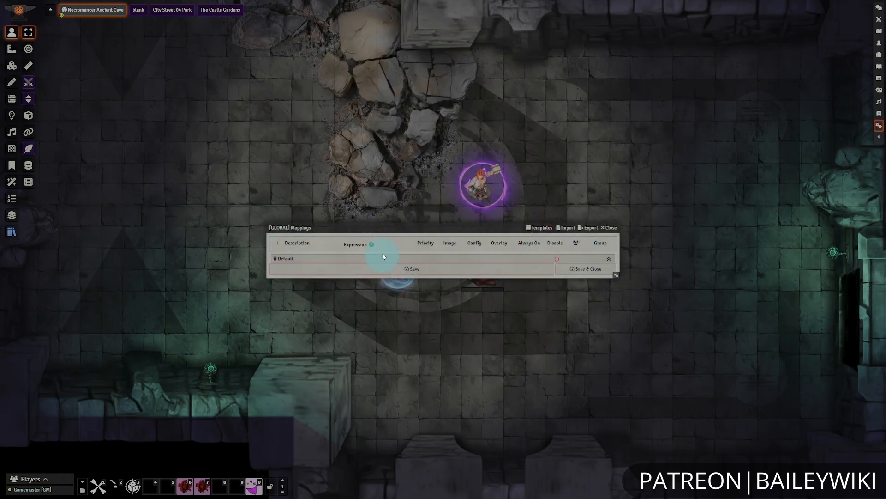
left_click(276, 243)
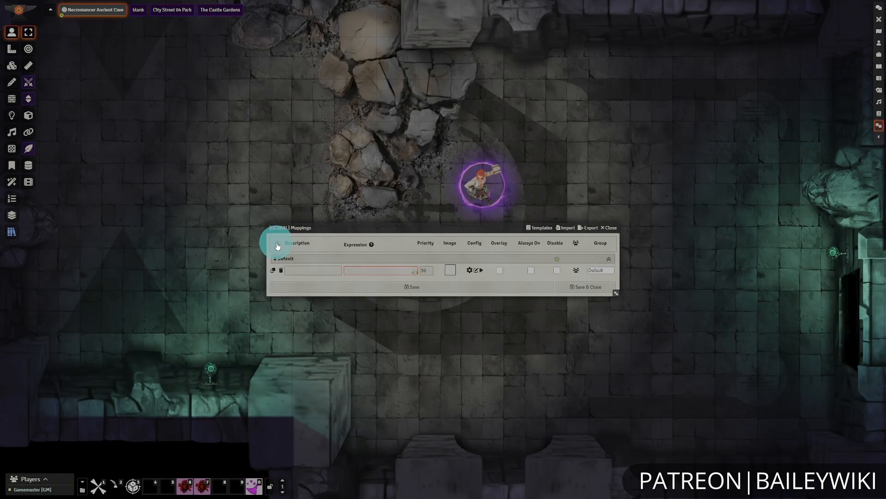
left_click(316, 272)
type("Dead")
key("Tab")
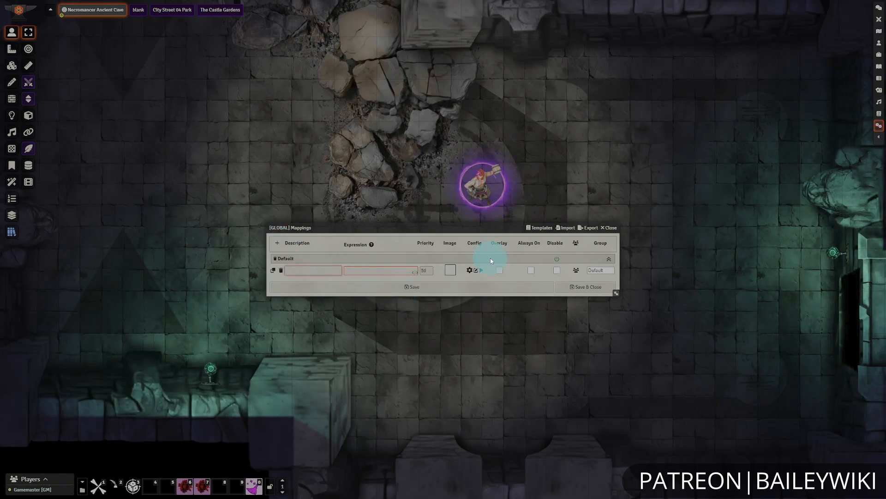
type("Dead")
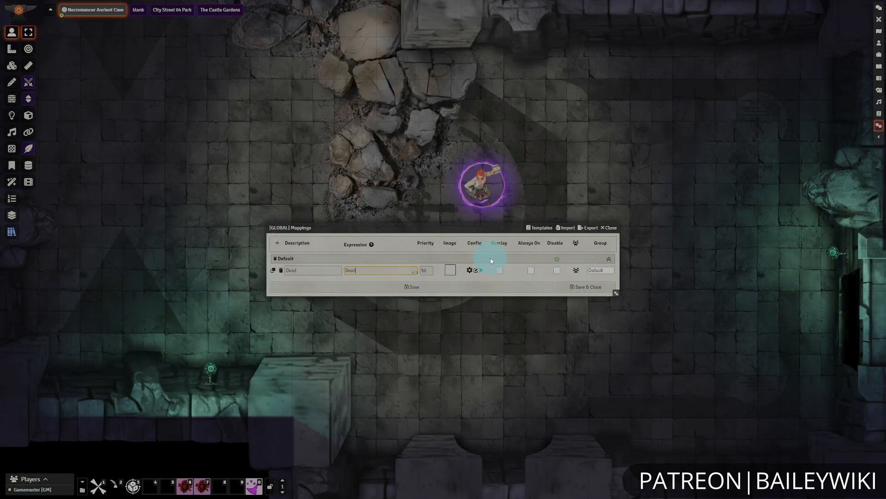
Step: Move the mappings window below the cultist and check the name of the Dead effect on the cultist's sheet
left_click_drag(461, 234, 474, 371)
left_click(485, 268)
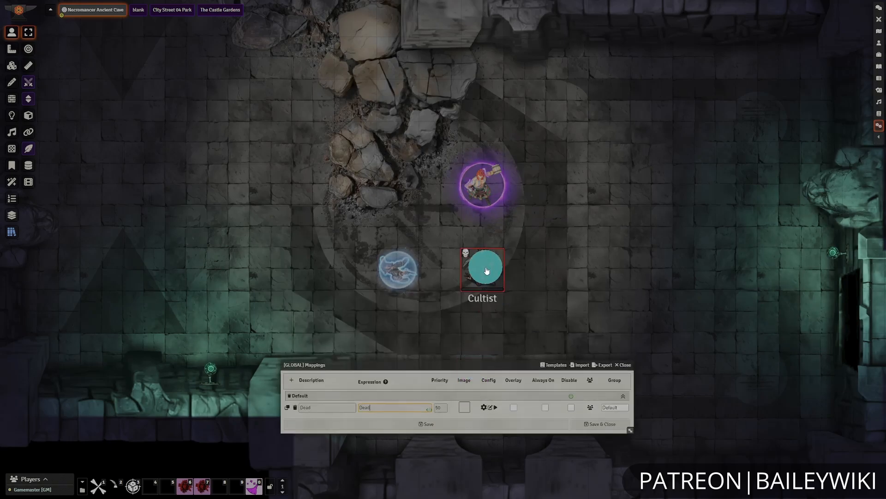
double_click(485, 269)
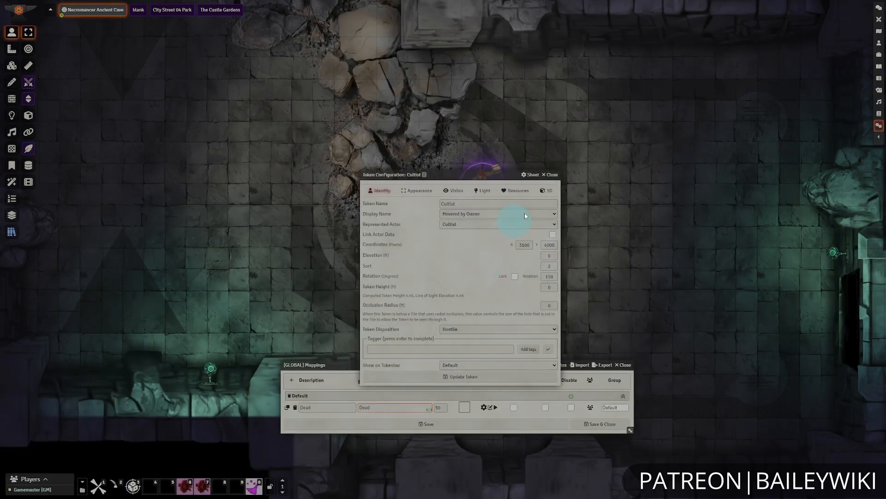
left_click(552, 175)
double_click(481, 270)
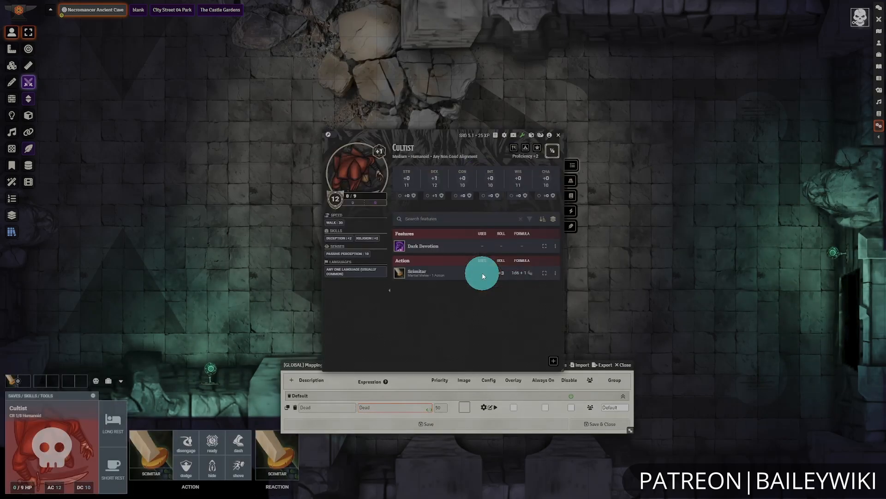
left_click(573, 212)
left_click(559, 251)
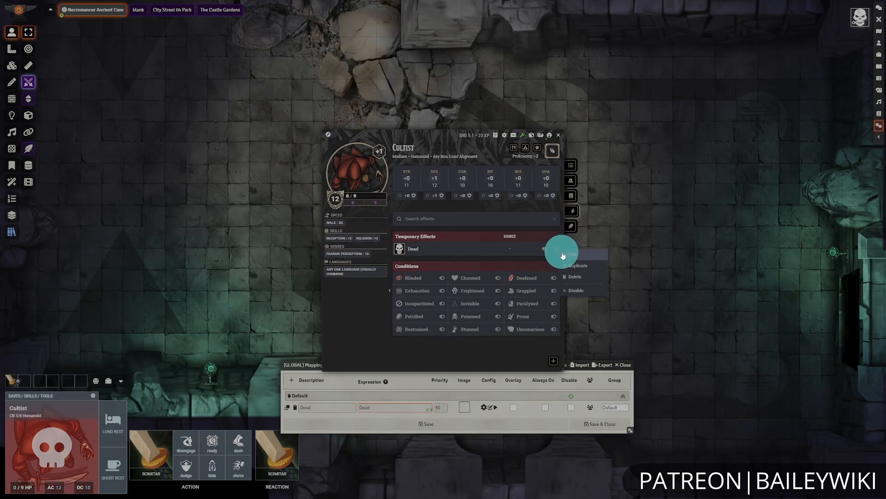
left_click(564, 255)
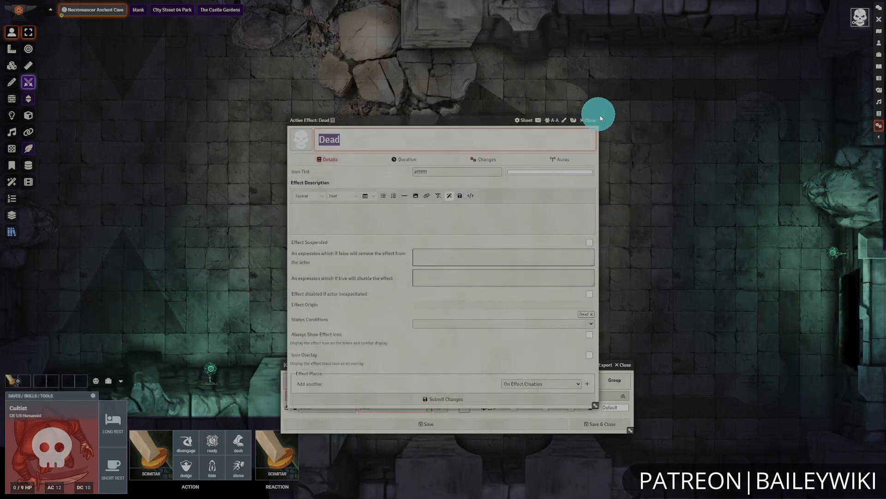
left_click(591, 120)
left_click(560, 135)
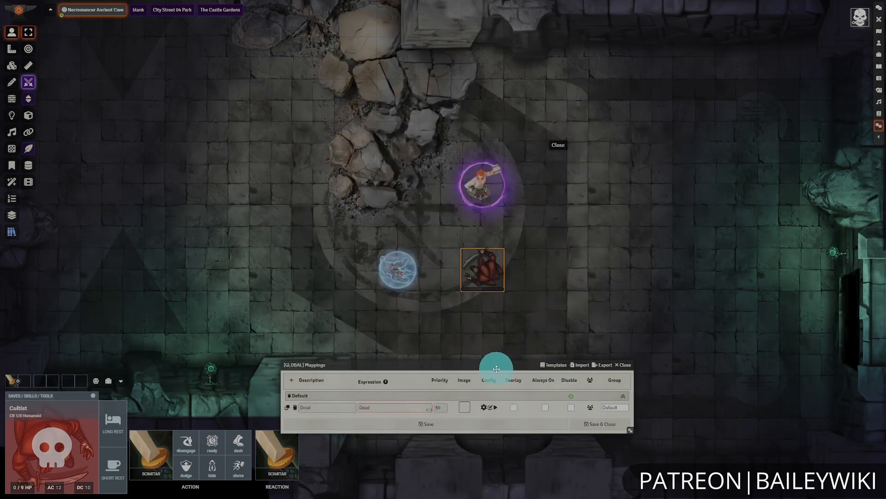
Step: Assign the Dead global mapping to a group named Health and save the mappings
left_click_drag(496, 368, 493, 264)
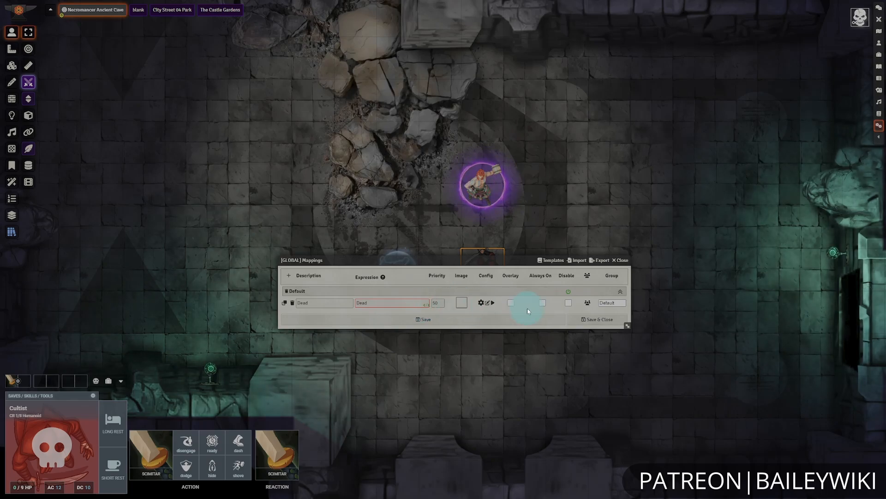
left_click(619, 303)
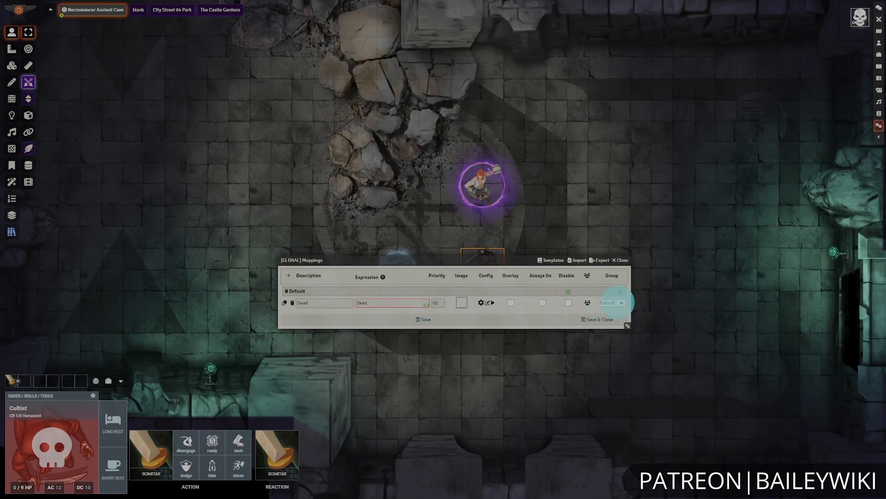
left_click(619, 302)
type("Heal")
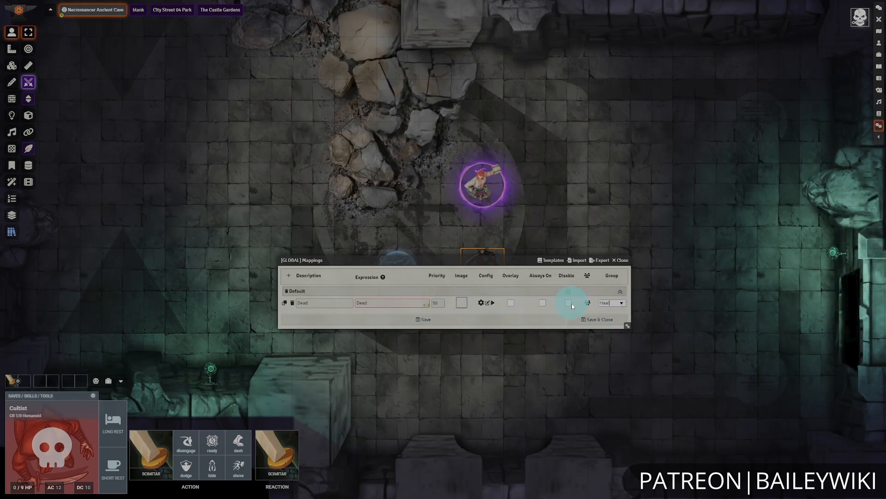
type("th")
left_click(572, 305)
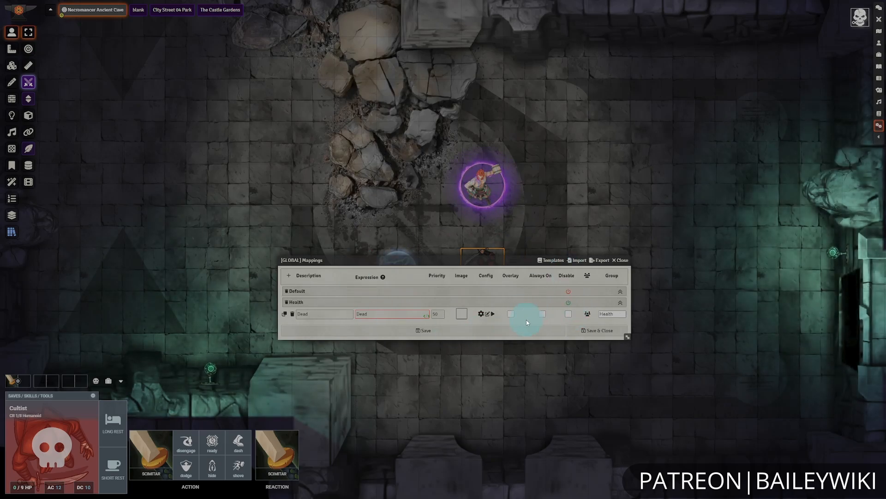
left_click(473, 330)
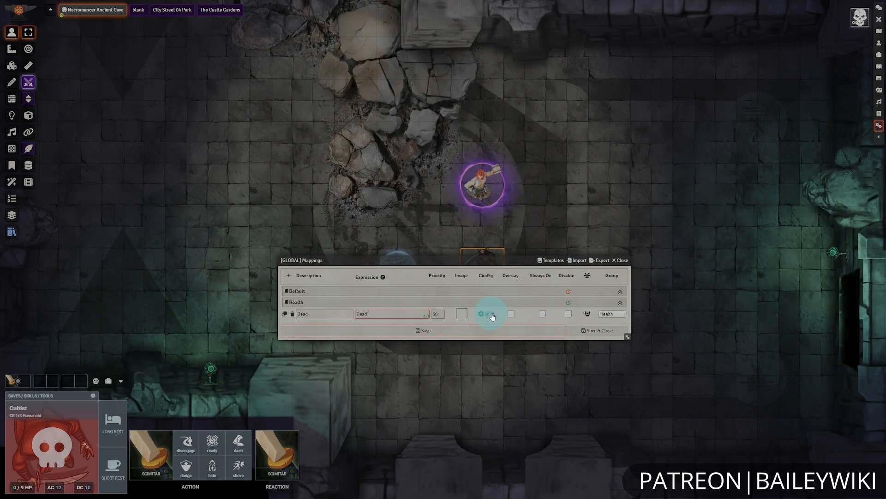
Step: Open the Dead mapping's script settings and search the Token Magic FX toggle presets for death, blood and wound
left_click(493, 314)
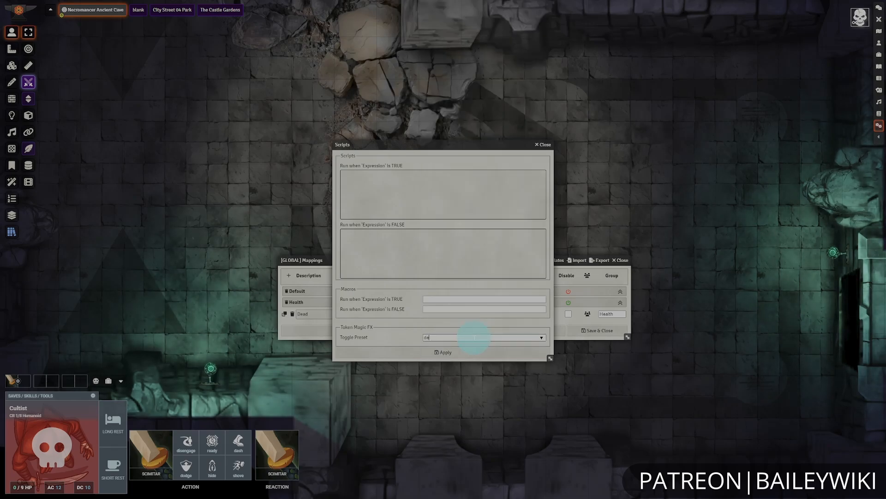
left_click(474, 337)
type("de")
key("BackSpace")
key("BackSpace")
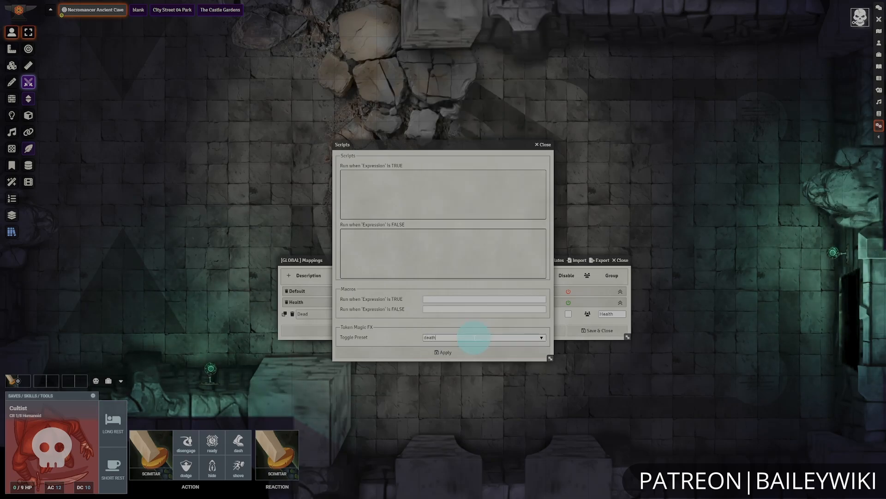
type("blood")
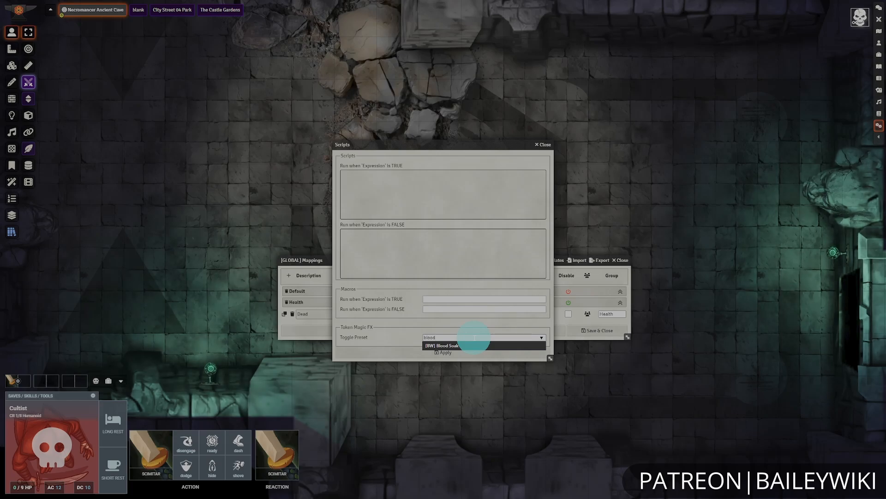
key("BackSpace")
key("BackSpace")
key("BackSpace")
key("BackSpace")
key("BackSpace")
type("wound")
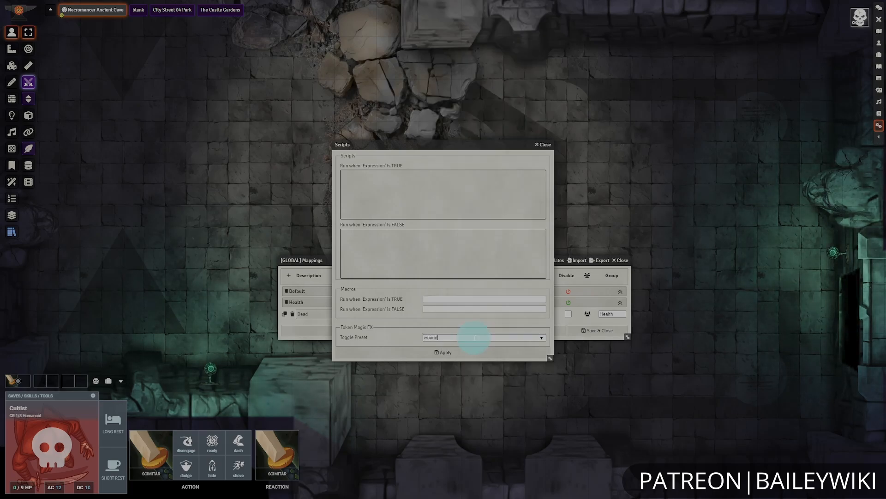
Step: Look through the toggle presets matching bw, clear the field, and close the Scripts and global mappings windows without applying
left_click(369, 340)
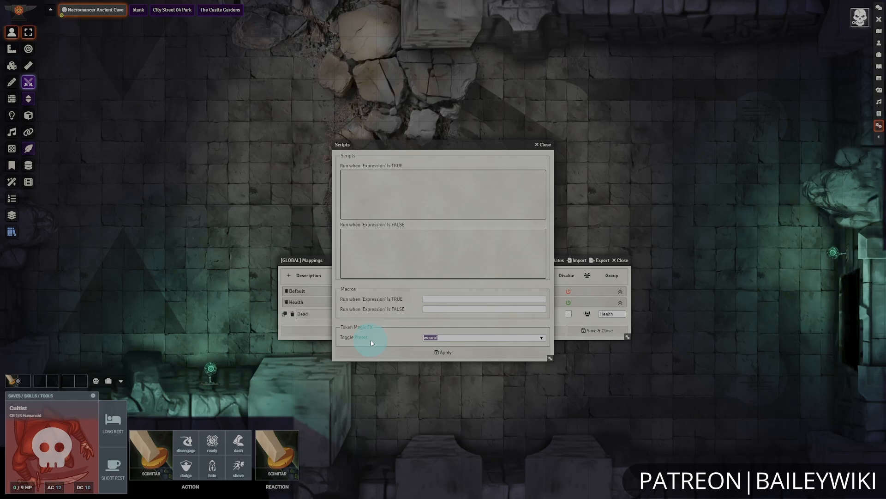
type("b")
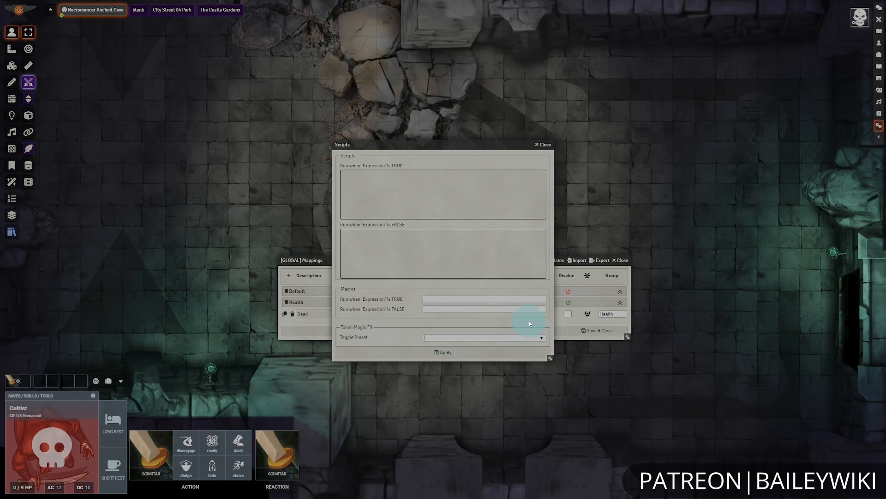
left_click(529, 336)
type("w")
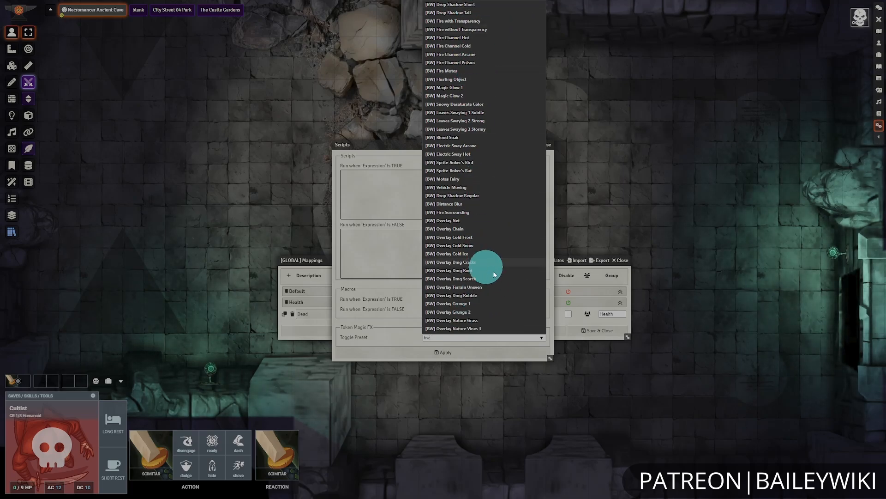
left_click(404, 341)
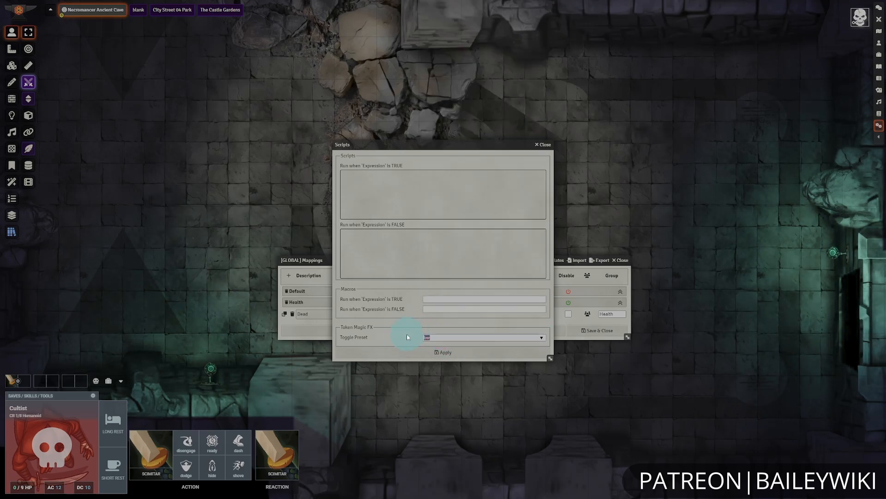
key("BackSpace")
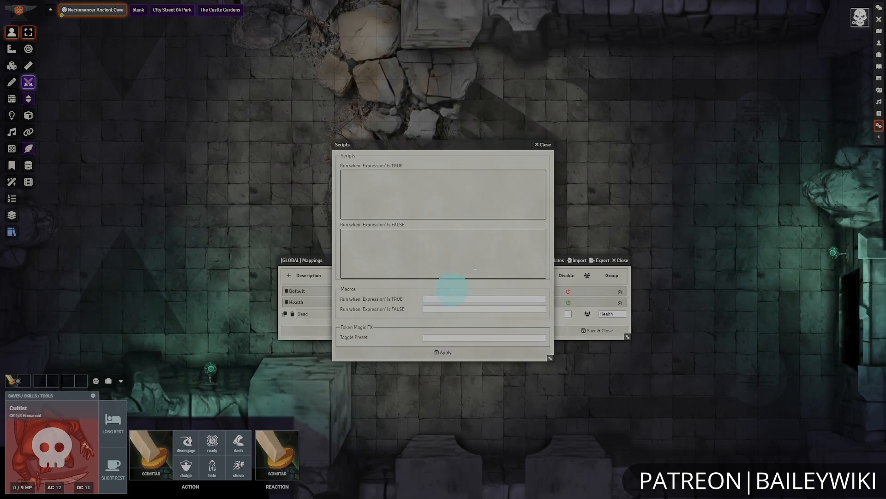
left_click(540, 150)
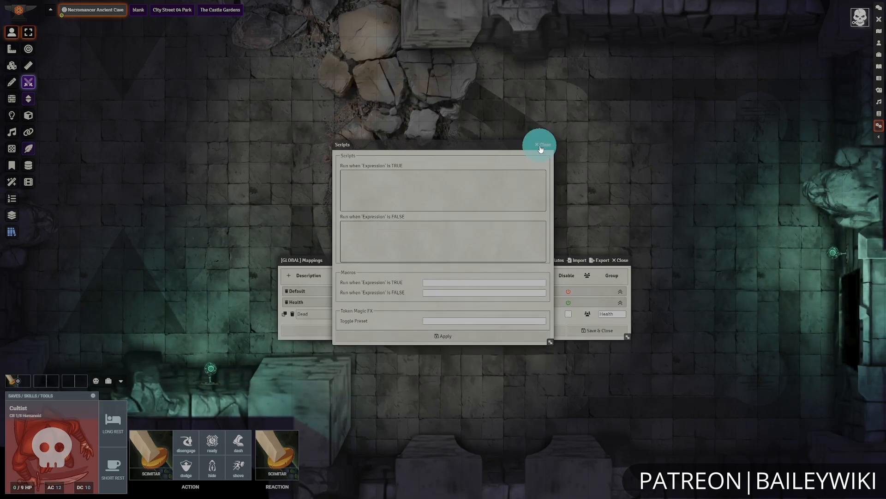
left_click(626, 259)
left_click(508, 315)
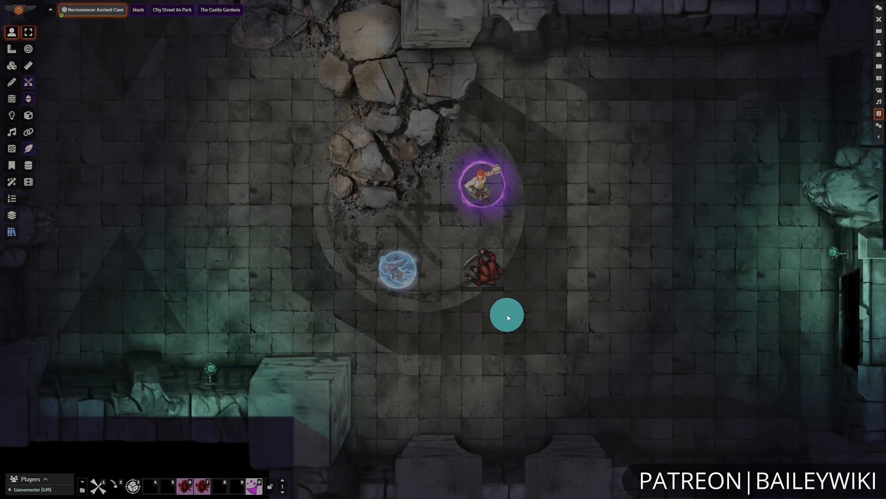
Step: Select the cultist token and run the Dead (splash) macro on it
scroll(578, 299, "up", 3)
left_click(566, 303)
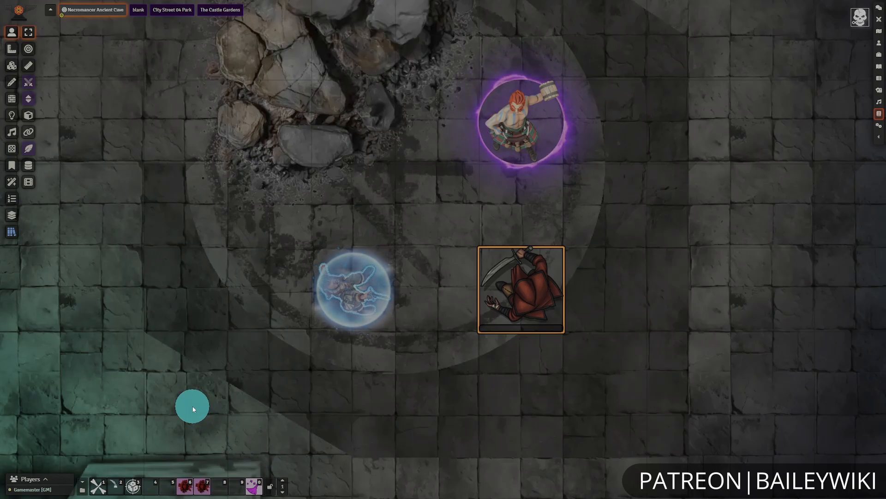
scroll(186, 377, "down", 1)
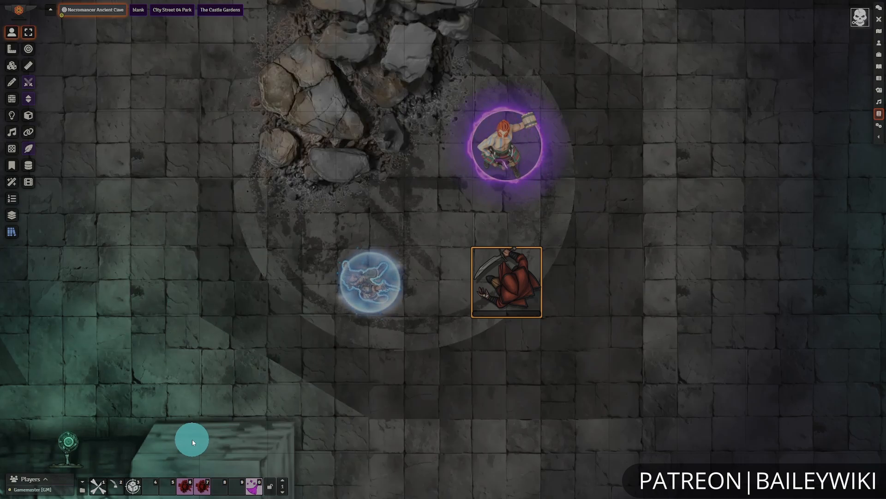
left_click(184, 485)
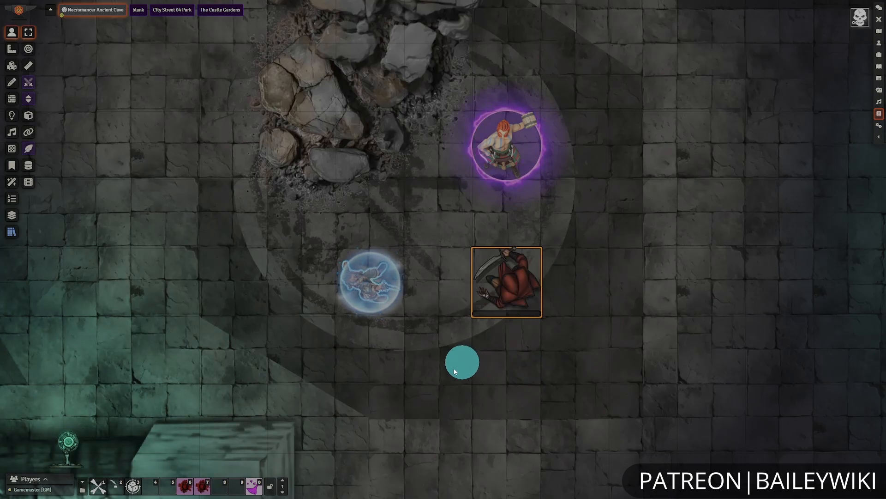
Step: Duplicate the macro 34 - T02 - Dead (splash) in the Macros Directory
left_click(82, 489)
right_click(443, 296)
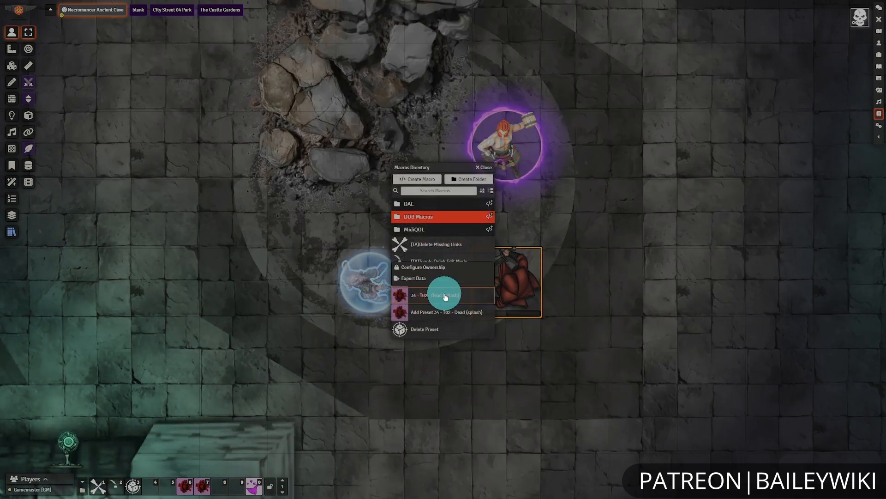
left_click(412, 280)
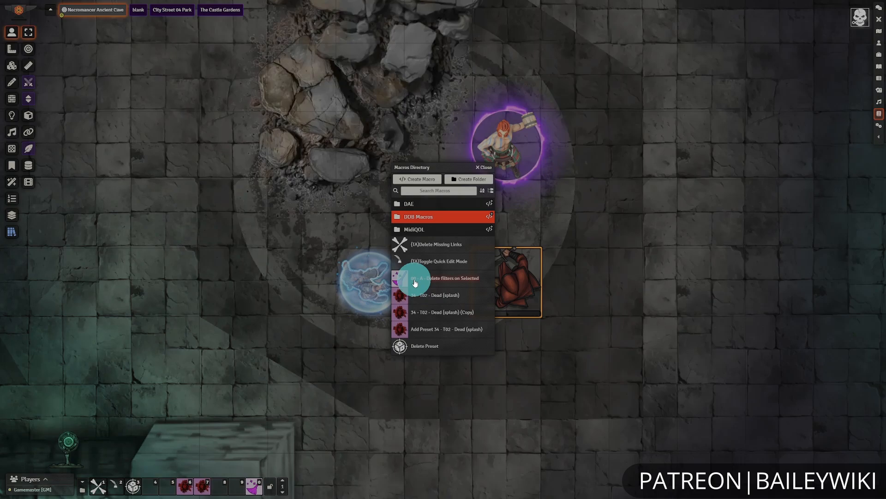
Step: Open the Add Preset 34 - T02 - Dead (splash) macro, the duplicated macro and the original Dead (splash) macro for comparison
left_click(450, 331)
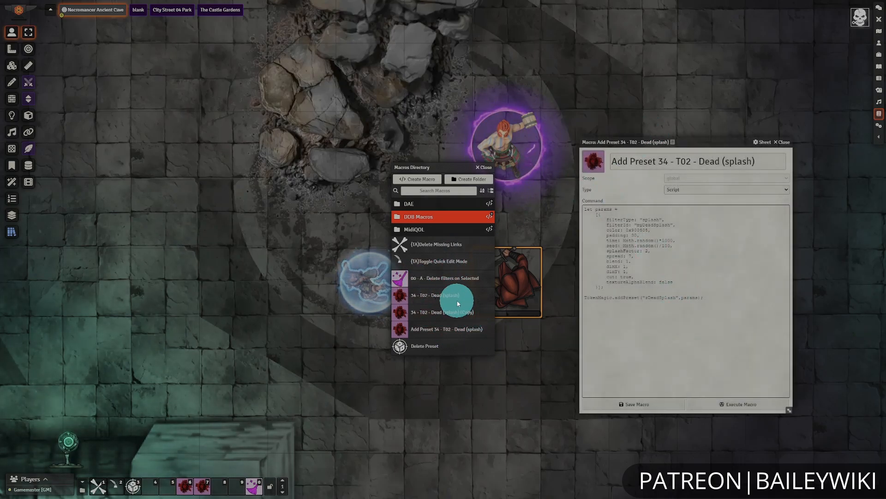
left_click(460, 313)
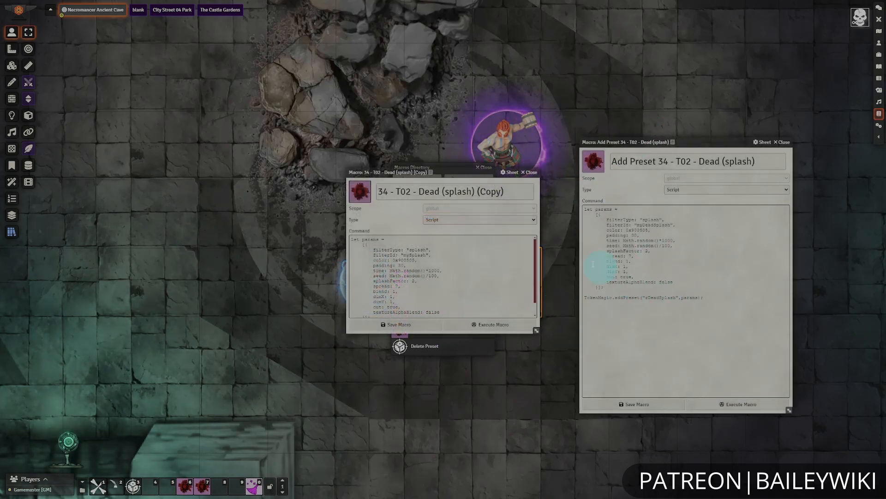
left_click(464, 348)
left_click(529, 172)
left_click(450, 163)
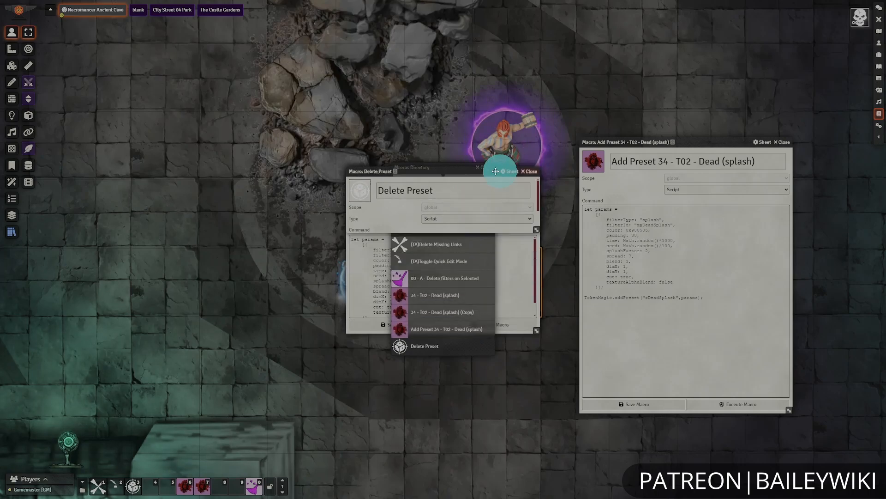
left_click(451, 295)
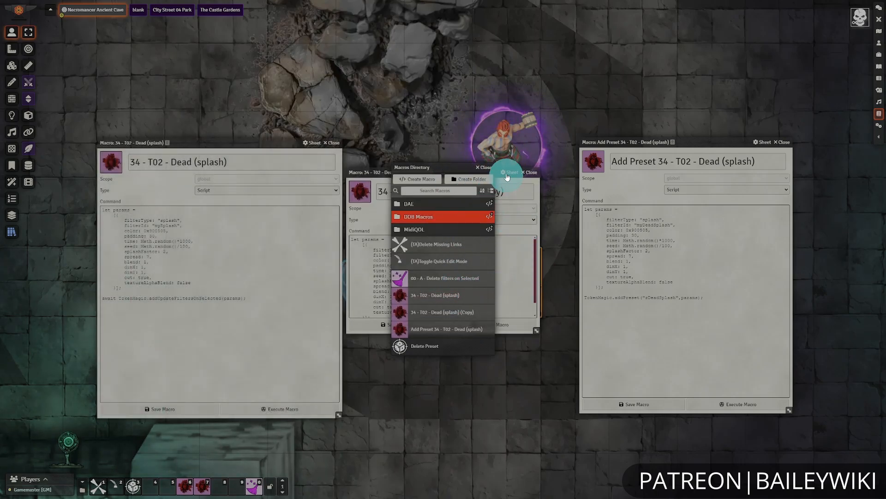
Step: Close the Macros Directory and enlarge the duplicated macro's window so it fills the space between the other two macros
left_click(488, 169)
left_click_drag(453, 170, 451, 137)
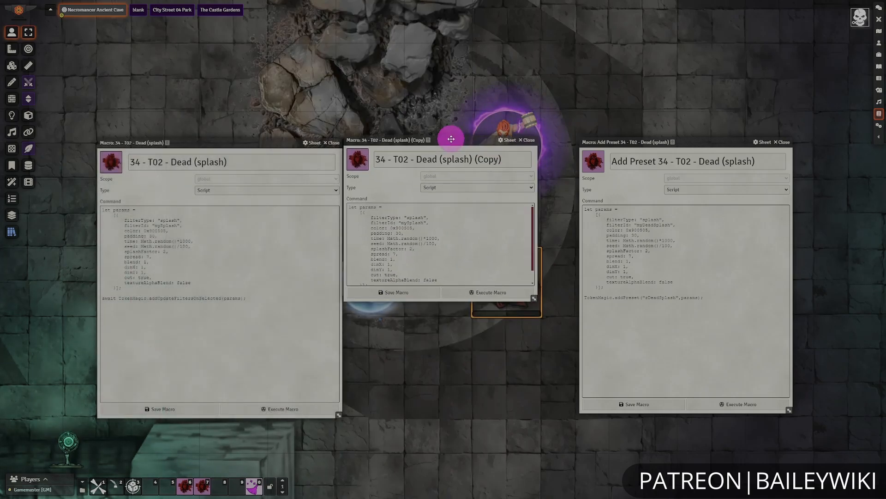
left_click(537, 300)
left_click_drag(537, 301, 574, 412)
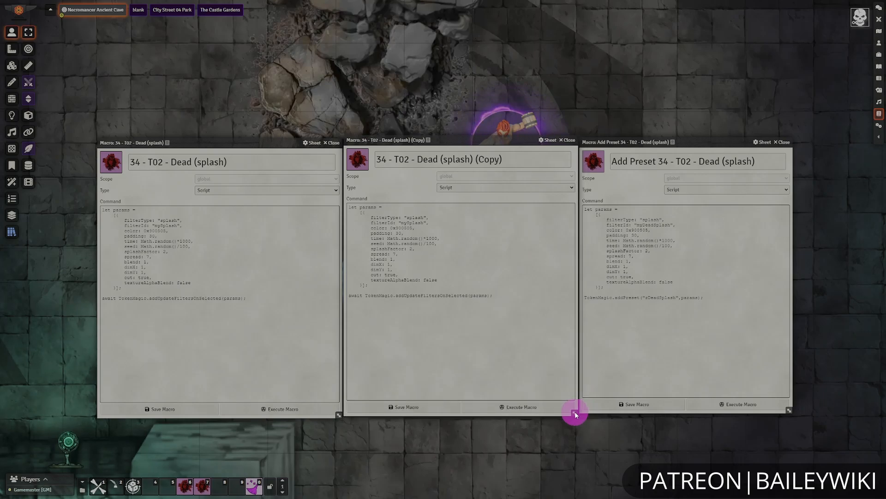
Step: Change the filterId in the duplicated macro's command to myDeadSplash
left_click(254, 234)
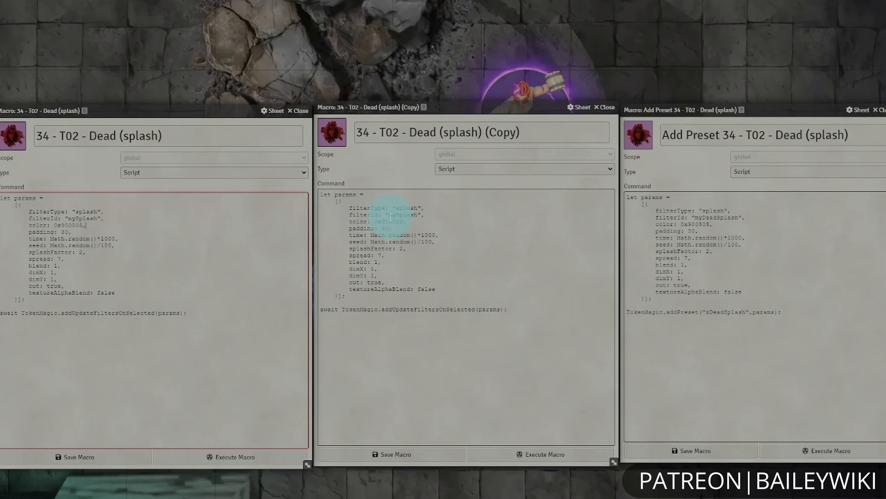
left_click(415, 222)
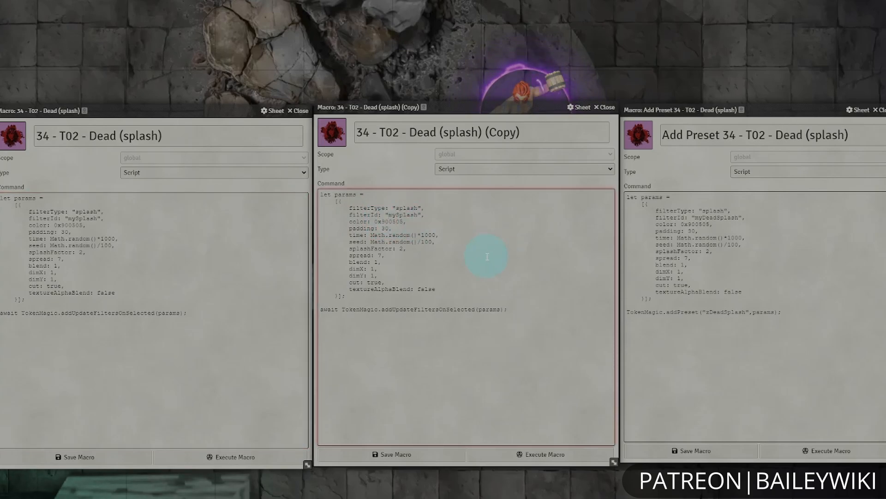
left_click_drag(388, 215, 418, 215)
left_click(398, 214)
type("Dead")
left_click(465, 288)
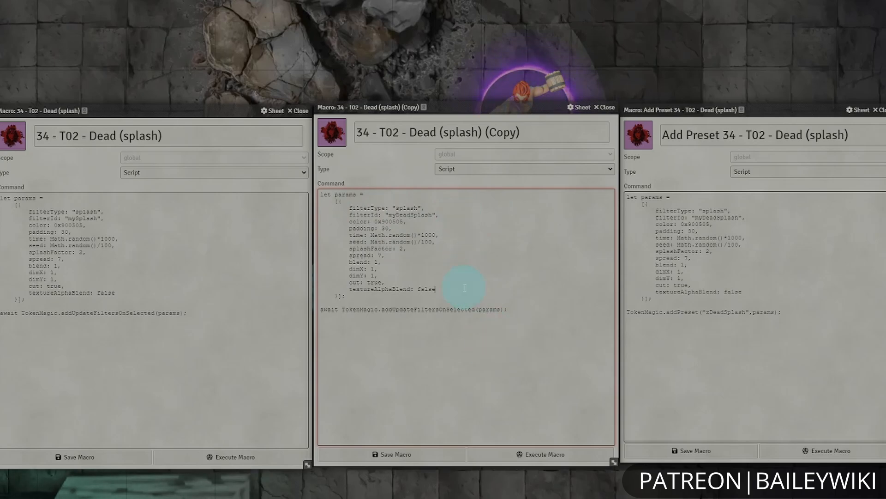
Step: Remove await from the duplicated macro's last line and replace addUpdateFiltersOnSelected with addPreset
left_click_drag(343, 310, 297, 307)
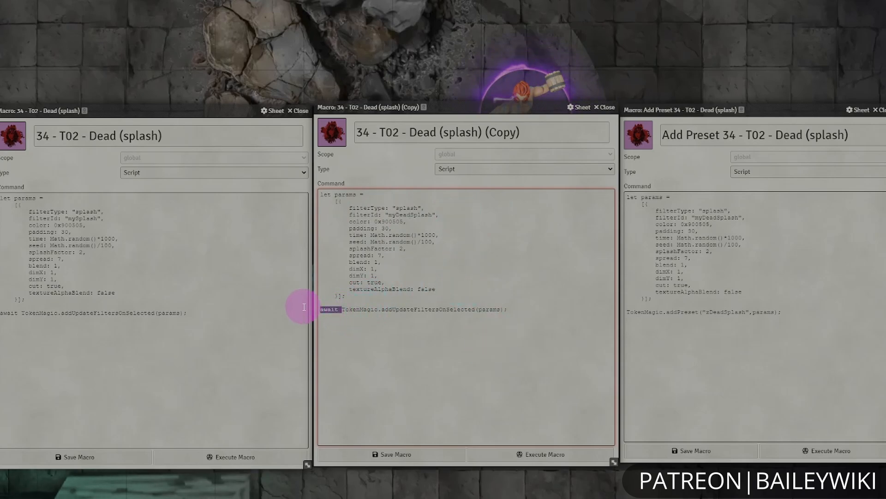
key("BackSpace")
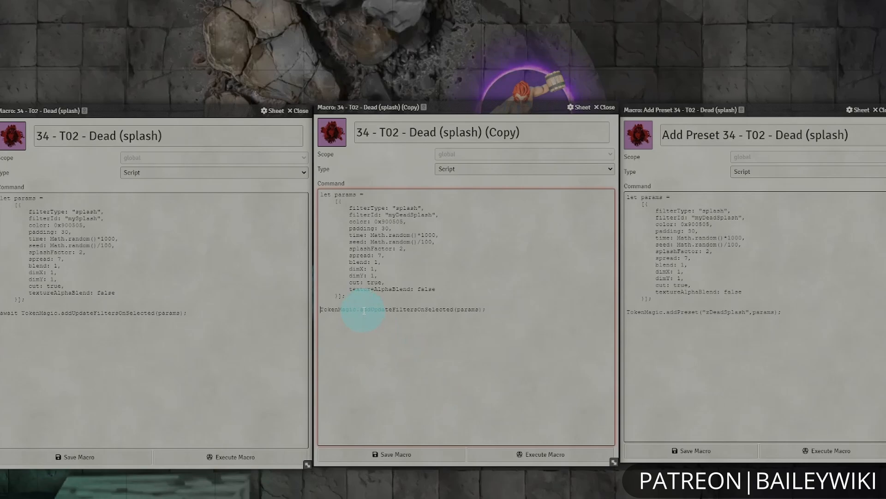
left_click_drag(360, 309, 454, 312)
type("addPrese")
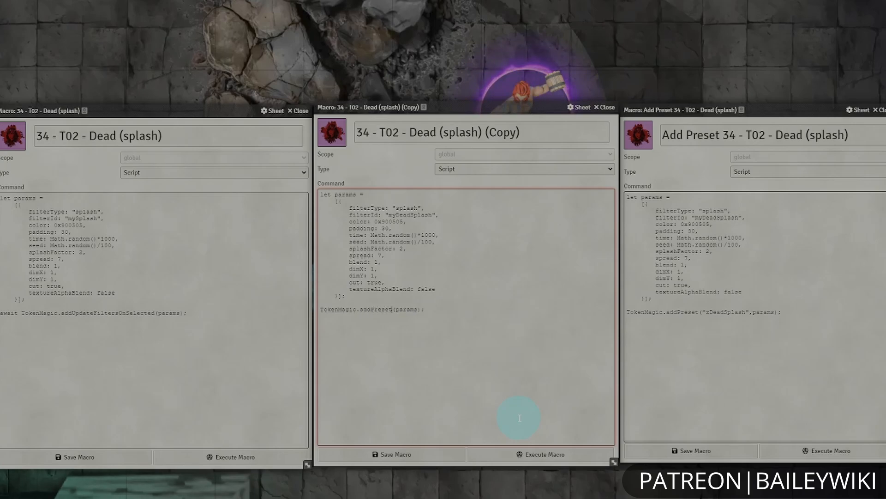
Step: Add the preset name "zDeadSplash" before params in the addPreset call, save the duplicated macro, and close all macro windows
key("Right")
type("zD")
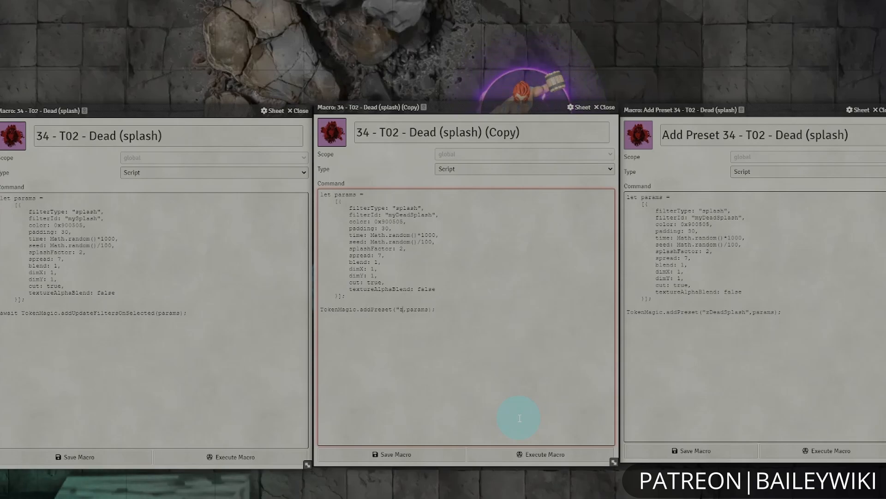
type("Splash")
left_click(424, 456)
left_click(298, 110)
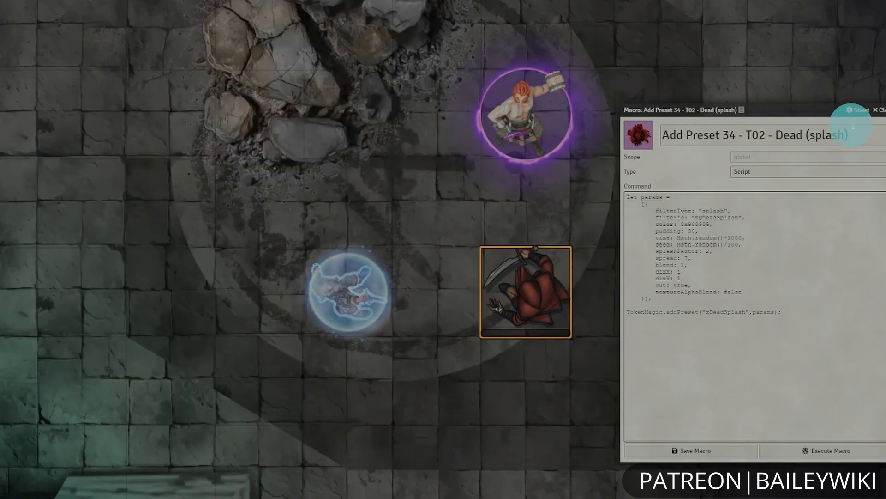
left_click(879, 110)
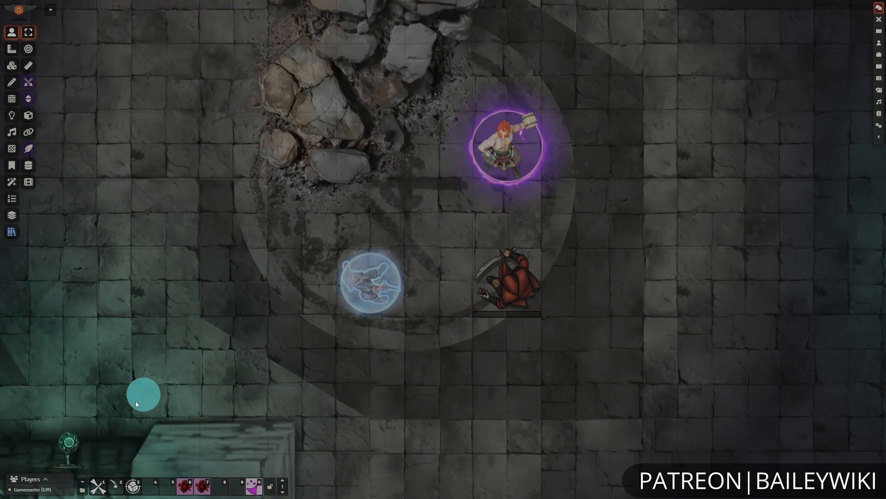
Step: Execute the 34 - T02 - Dead (splash) (Copy) macro to add its effect to the preset library, and close the macro
left_click(82, 489)
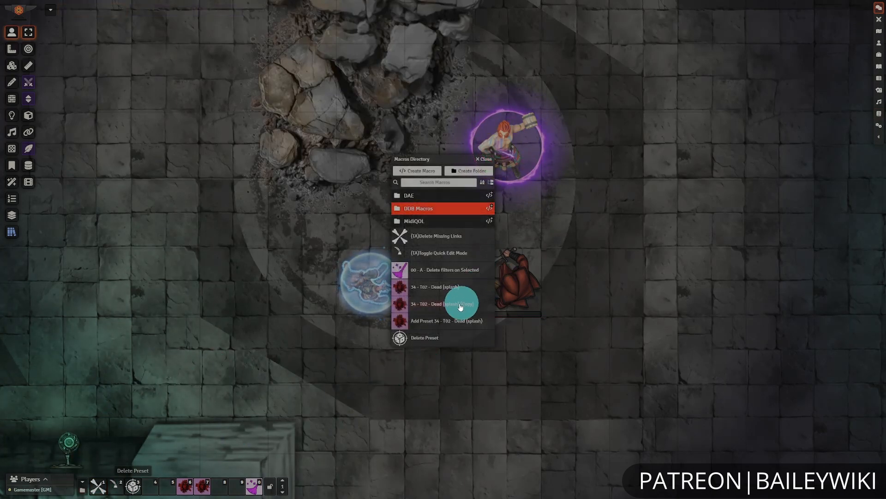
left_click(461, 306)
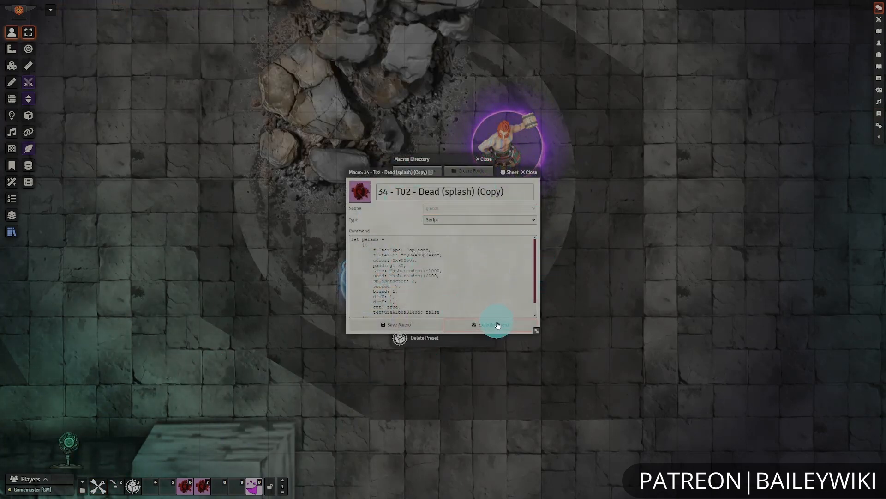
left_click(497, 325)
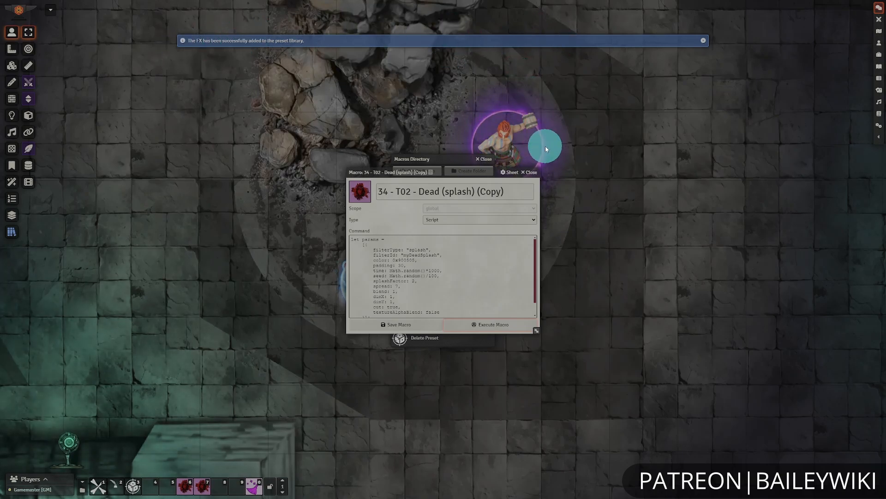
left_click(530, 172)
left_click(499, 165)
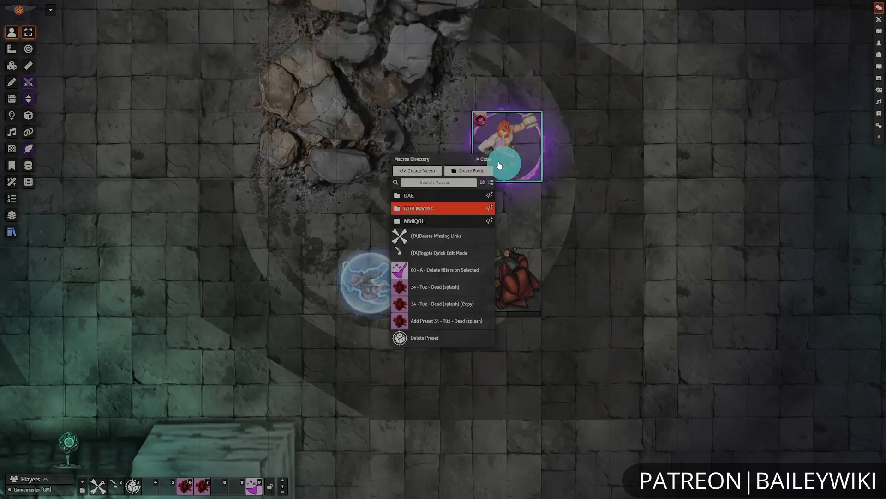
Step: Set the global Dead mapping's Token Magic FX toggle preset to zDeadSplash, apply the script settings, and save and close the mappings
left_click(485, 159)
left_click(598, 223)
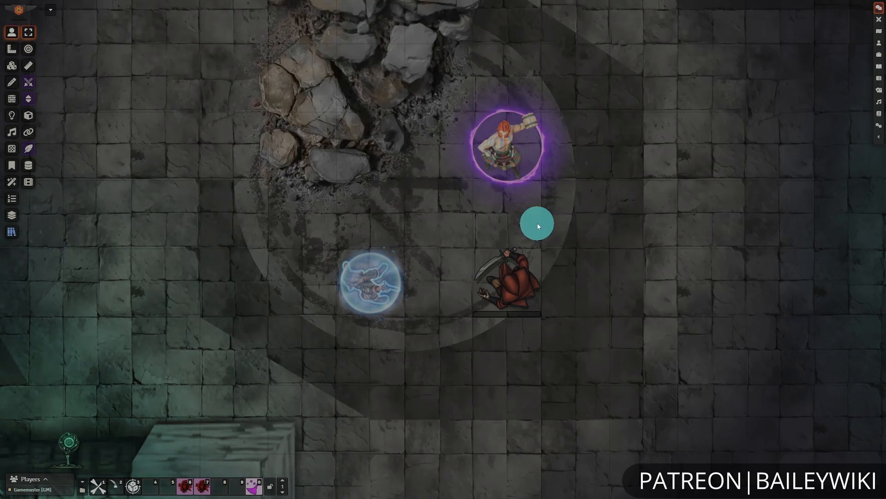
left_click(508, 230)
key("shift+g")
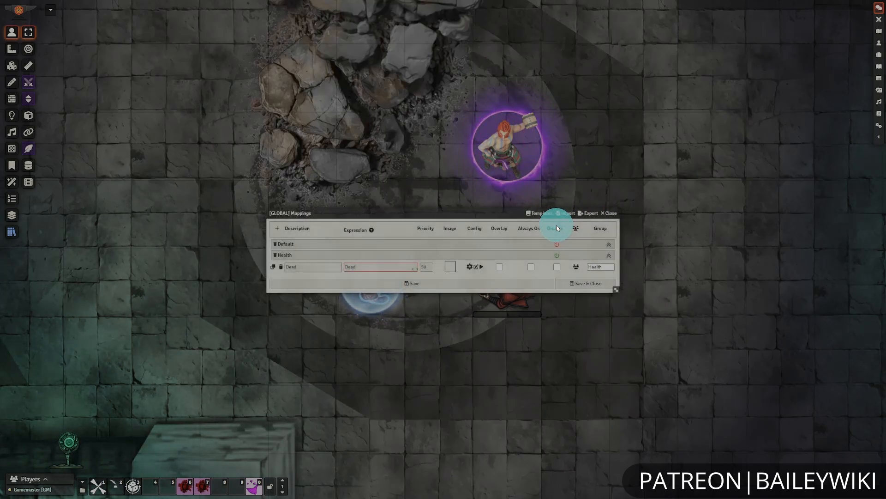
left_click(483, 270)
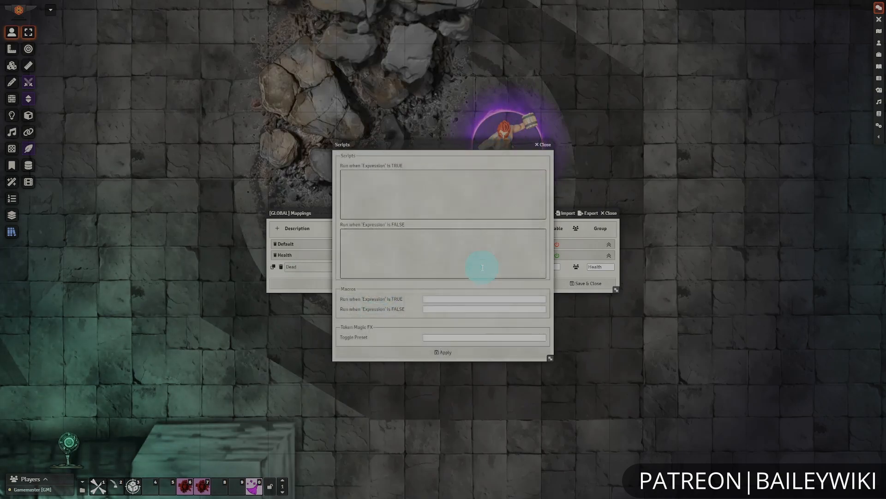
left_click(431, 337)
type("z")
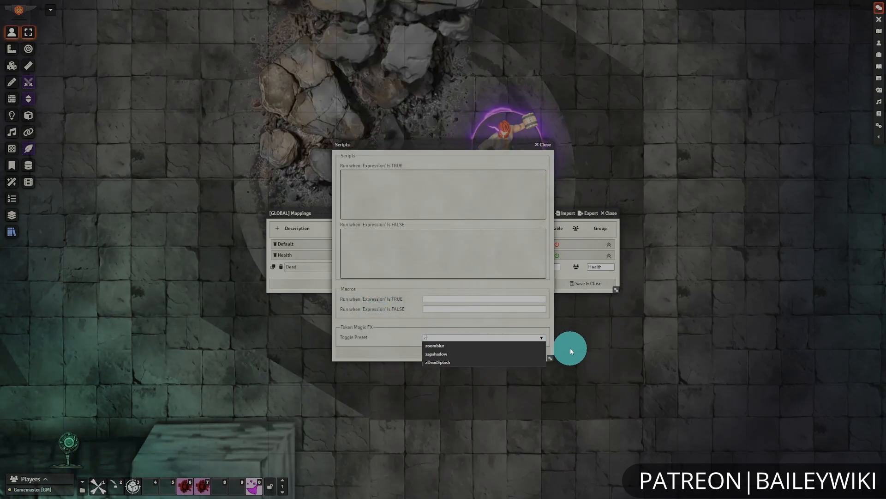
left_click(437, 365)
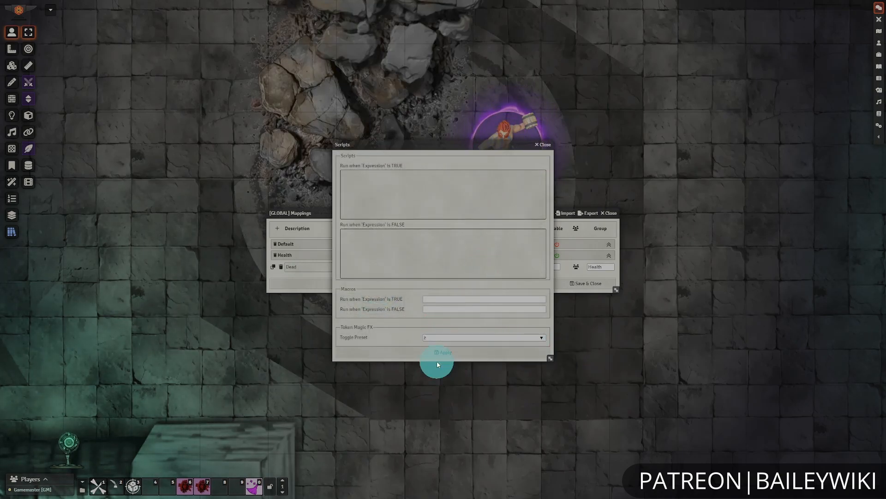
left_click(460, 353)
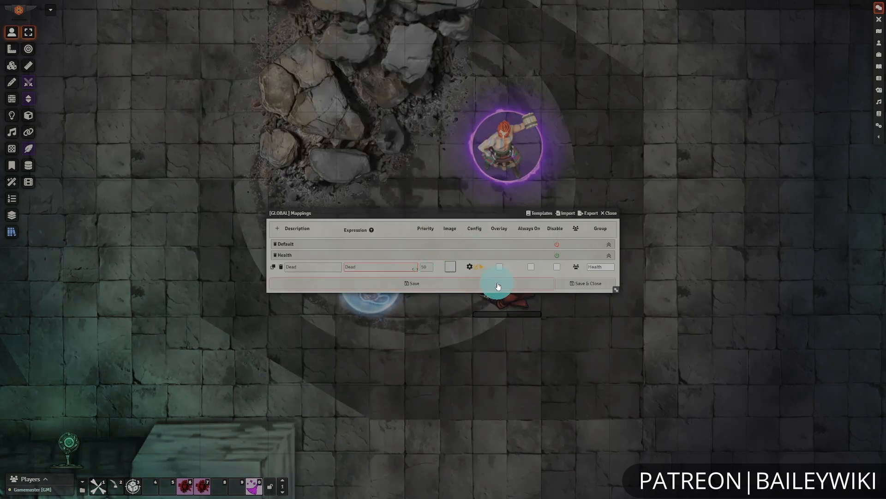
left_click(590, 284)
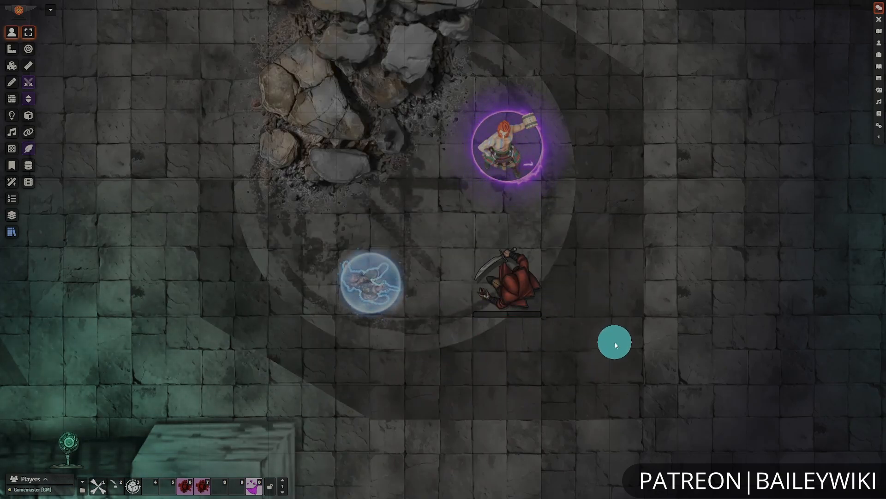
Step: Remove the Dead status from the Cultist token and reapply it to trigger the mapped splash effect
right_click(527, 278)
left_click(565, 241)
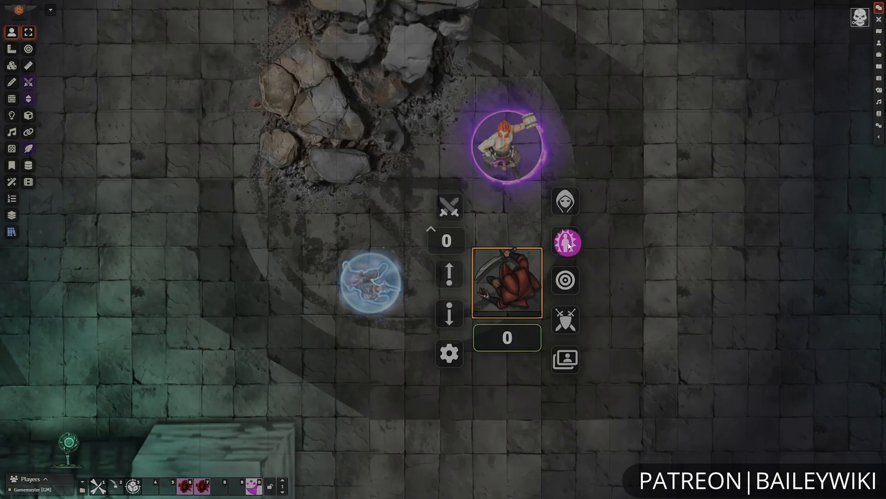
left_click(602, 283)
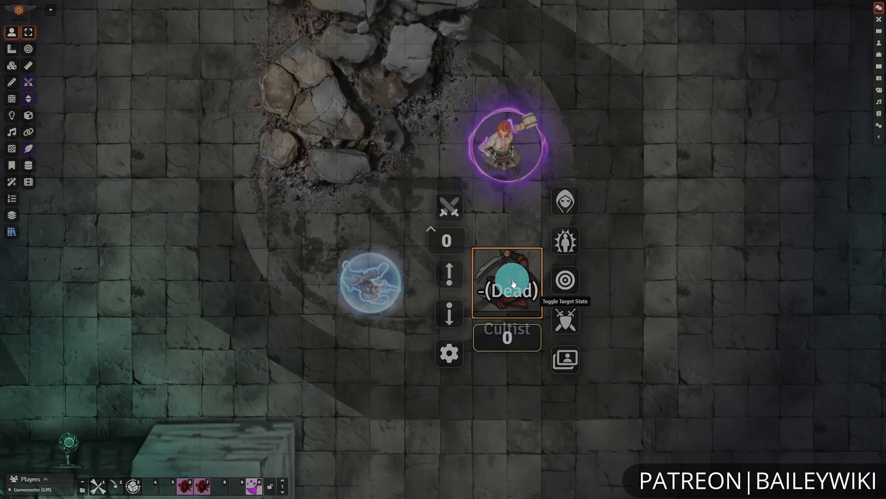
left_click(566, 240)
left_click(597, 227)
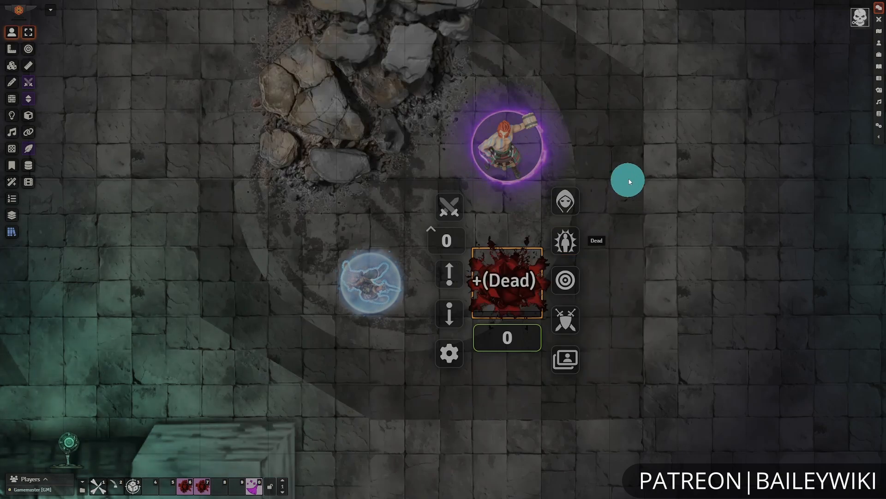
left_click(637, 182)
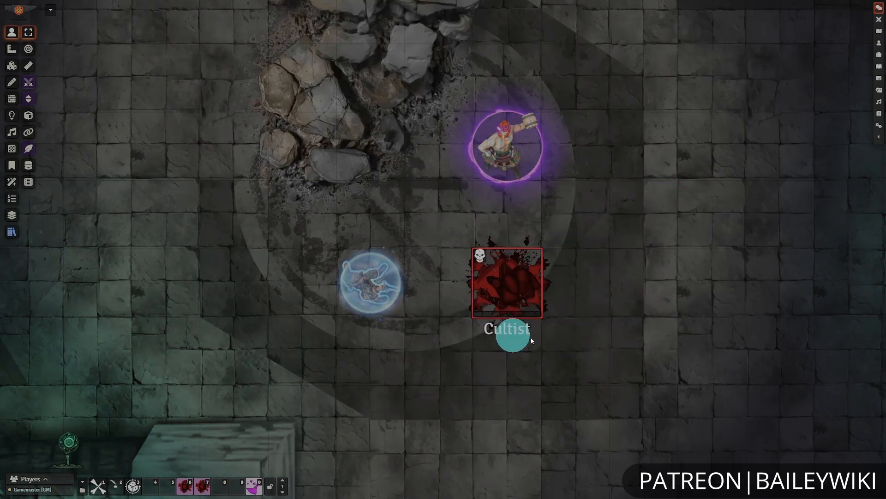
Step: Apply the Dead status to the red-haired token with the purple ring to test the global splash effect
right_click(510, 146)
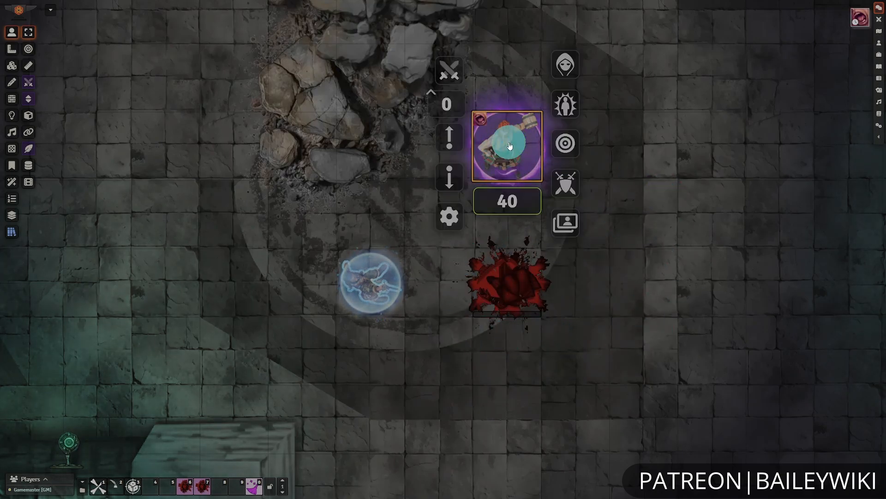
left_click(564, 113)
left_click(595, 88)
left_click(528, 276)
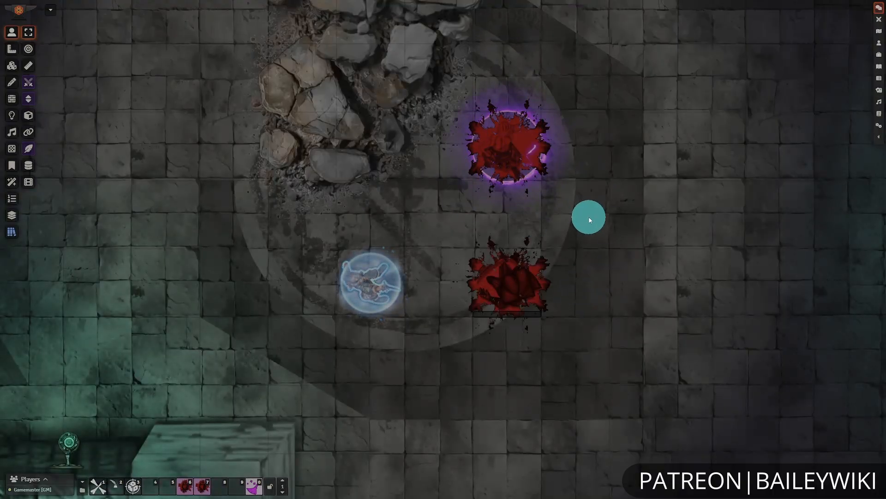
left_click(528, 131)
left_click(559, 230)
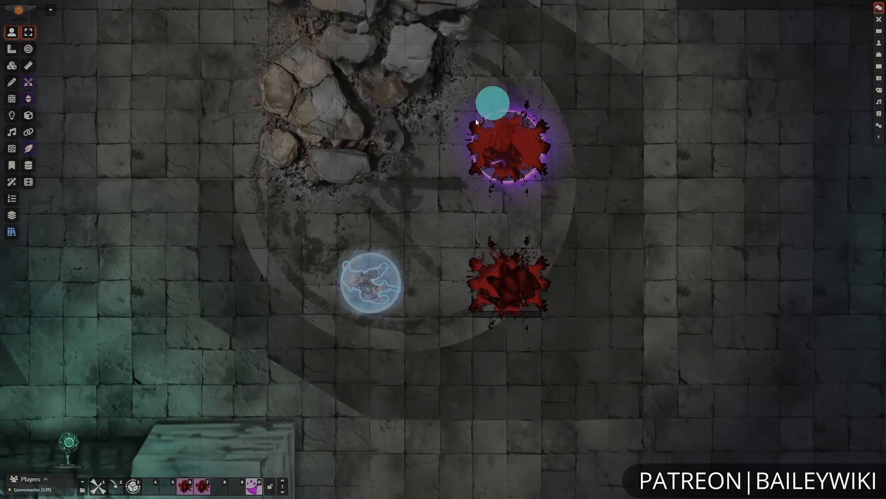
Step: Remove the Dead status from the red-haired token with the purple ring
left_click(517, 130)
right_click(523, 150)
left_click(565, 103)
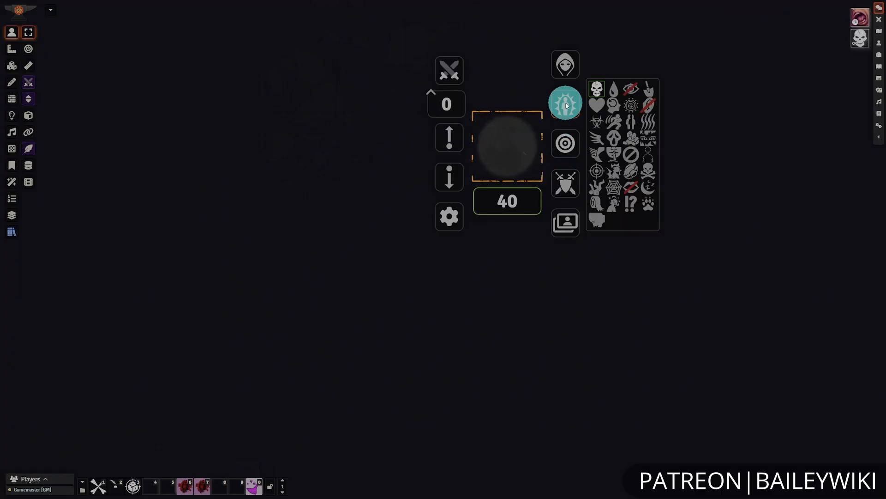
left_click(594, 90)
left_click(638, 326)
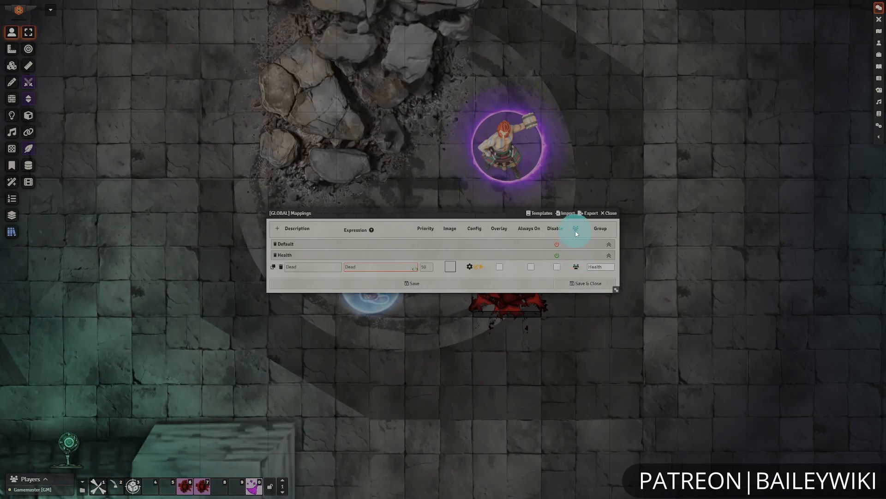
Step: Exclude Player Character, Vehicle and Group actors from the global Dead mapping, keeping Non-Player Character, and save and close the mappings
left_click(577, 267)
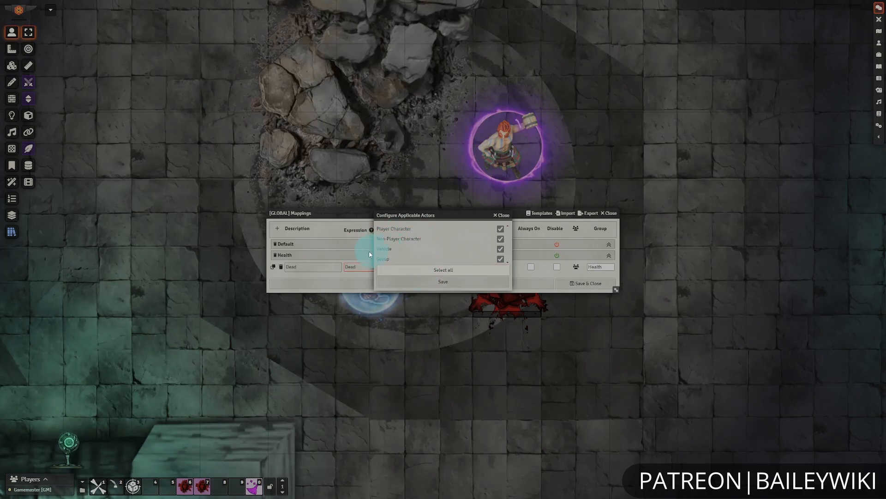
left_click(496, 259)
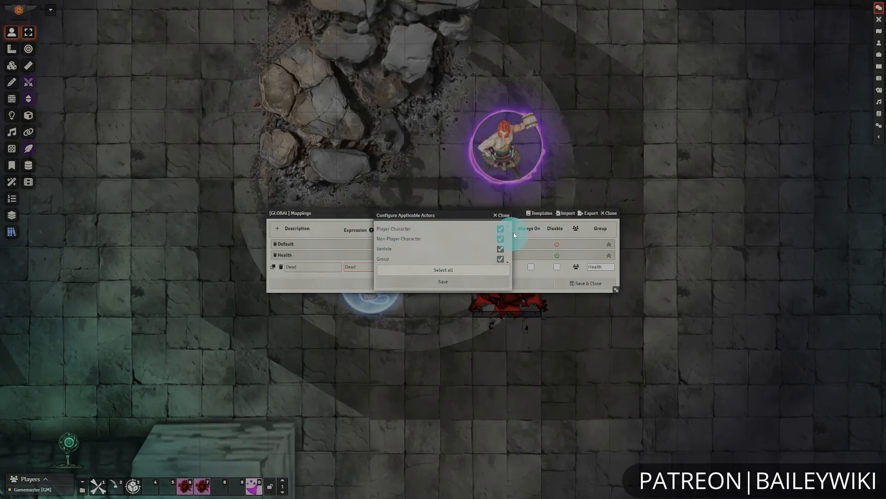
left_click(500, 229)
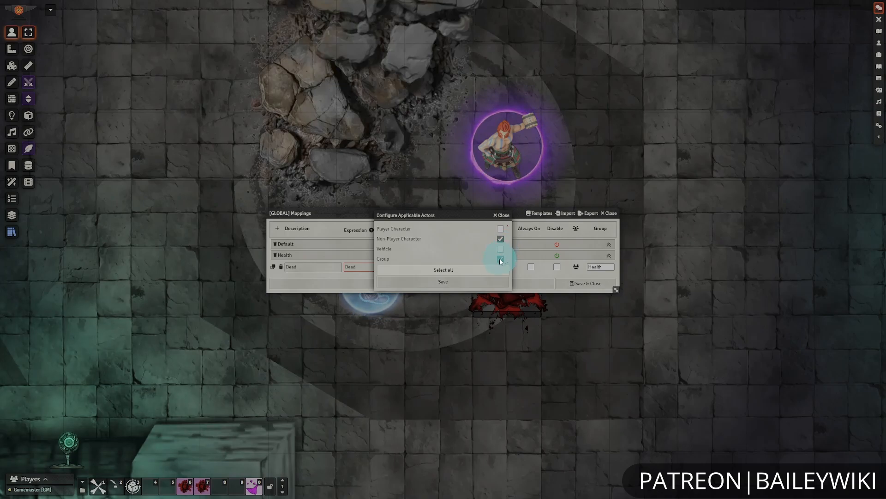
left_click(468, 281)
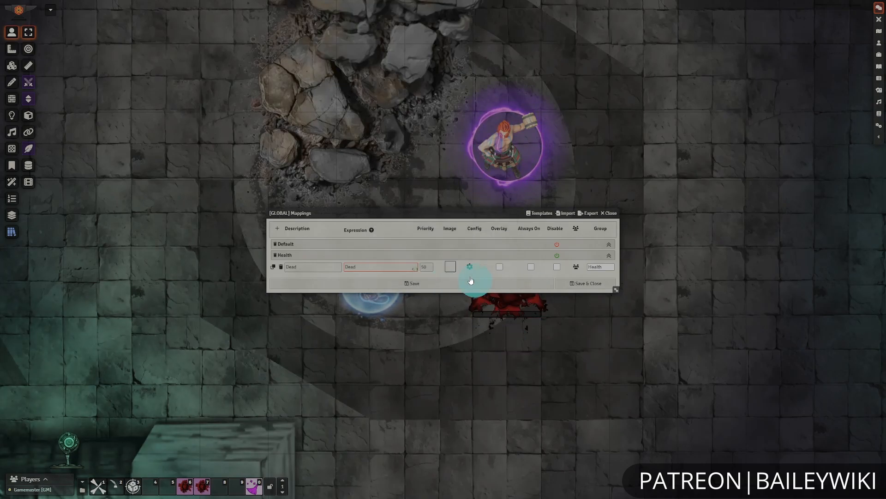
left_click(586, 283)
Step: Toggle the Dead status off and back on for the Cultist token to test the mapping on a non-player character
right_click(524, 273)
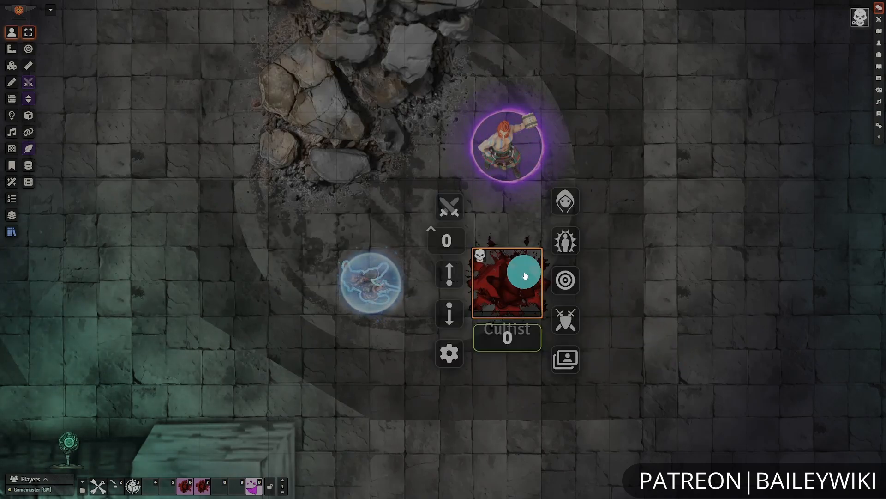
left_click(567, 242)
left_click(605, 224)
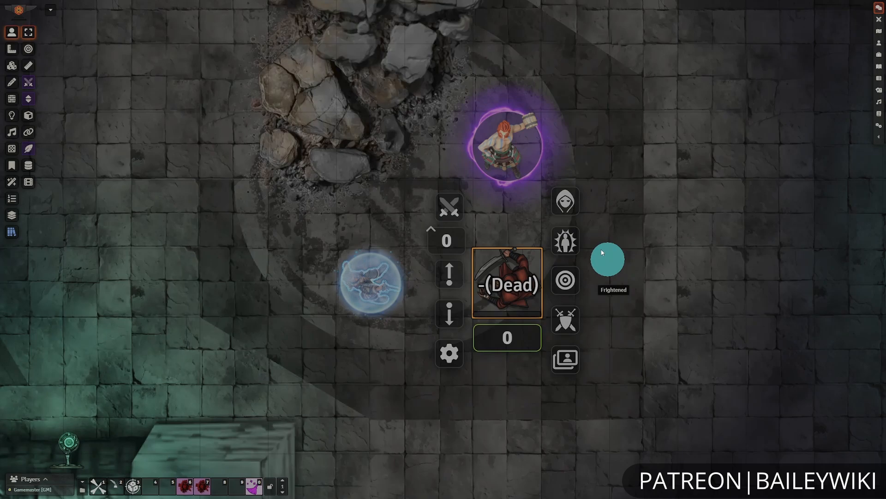
left_click(569, 241)
left_click(605, 224)
left_click_drag(633, 211, 673, 228)
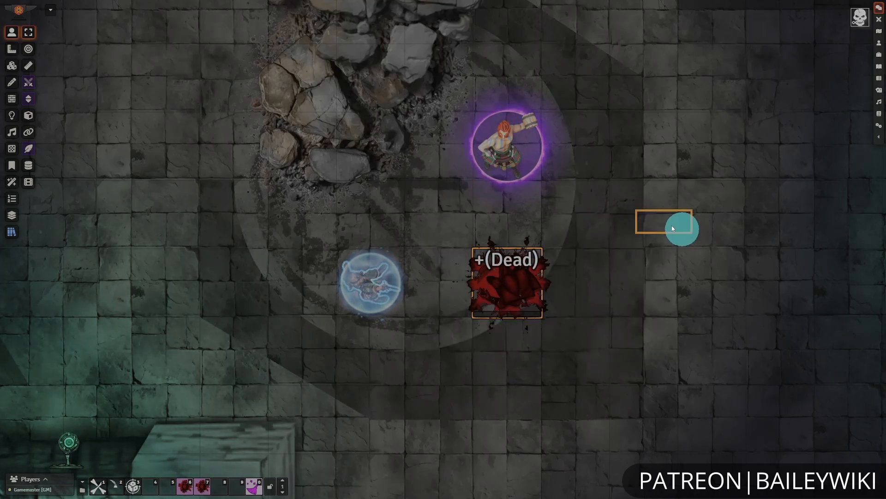
Step: Apply the Dead status to the red-haired token to test the mapping's exclusion of player characters
right_click(503, 159)
left_click(565, 104)
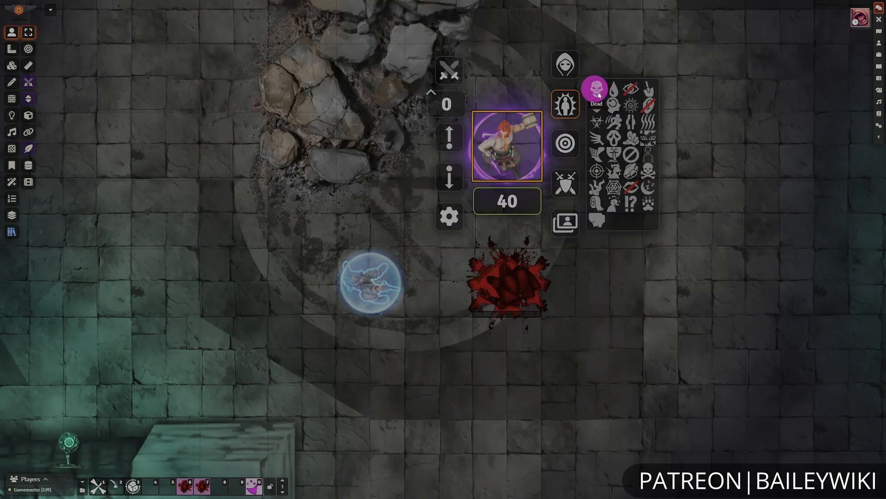
left_click(599, 95)
left_click(622, 312)
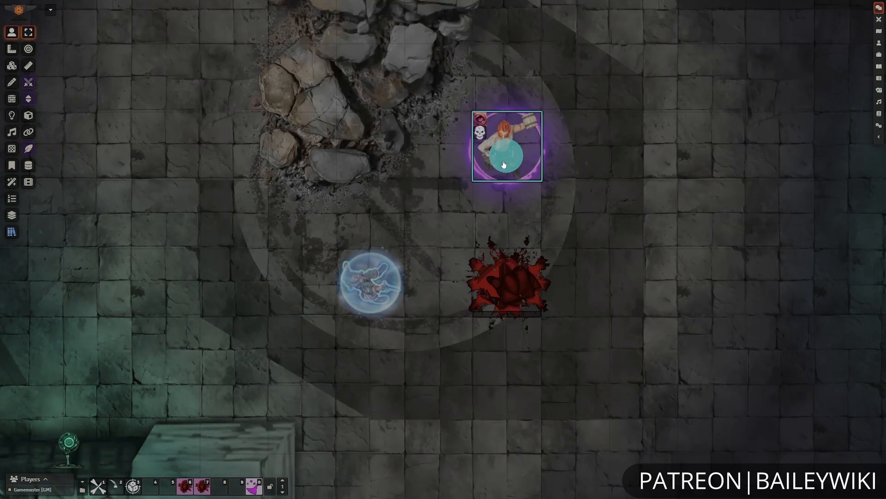
Step: Clear the Dead status from the red-haired player character token after the exclusion test
right_click(512, 138)
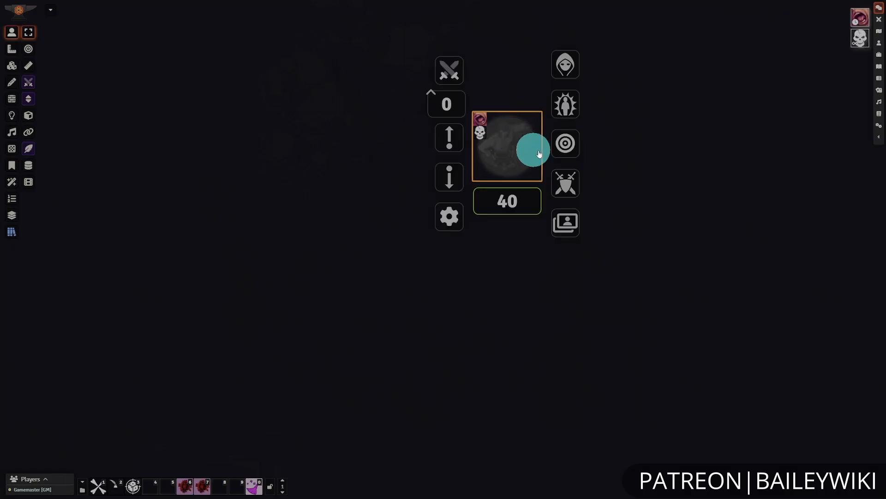
left_click(568, 107)
left_click(596, 93)
left_click(623, 283)
left_click(642, 297)
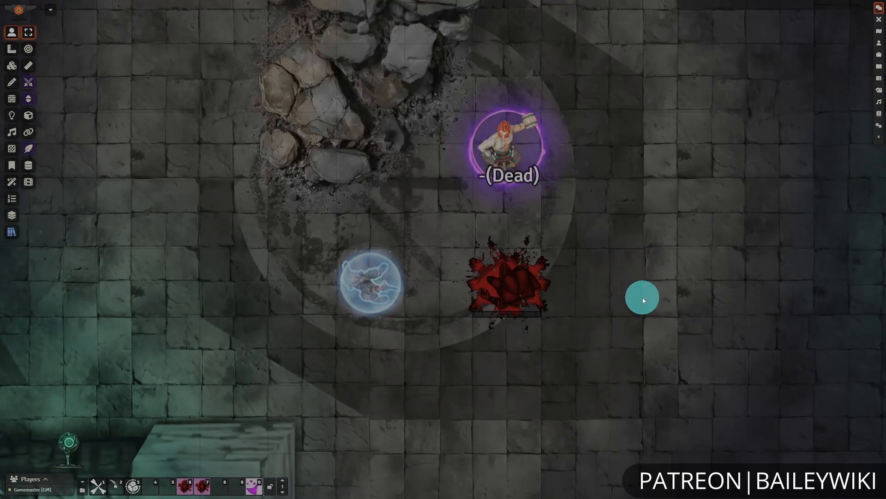
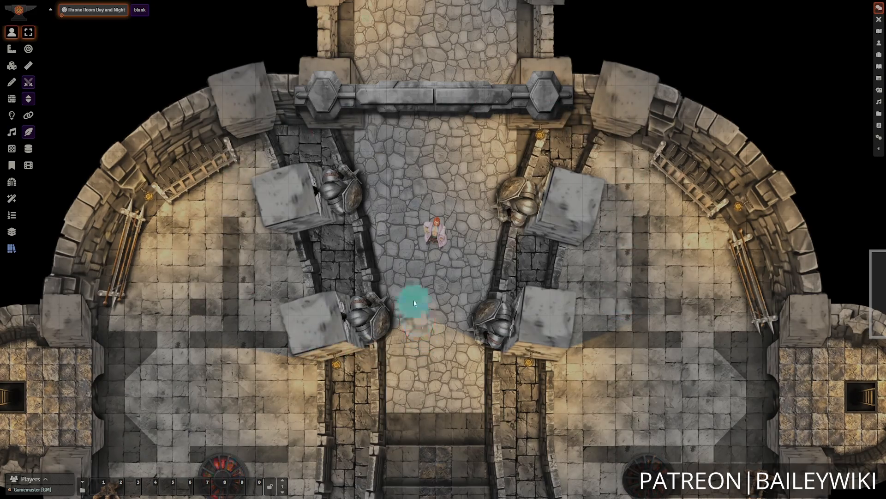
Step: Open the monk token's character sheet and toggle Bear Stance (Big Hits), followed by Gazelle Stance (Nimble), on and off
scroll(414, 300, "up", 5)
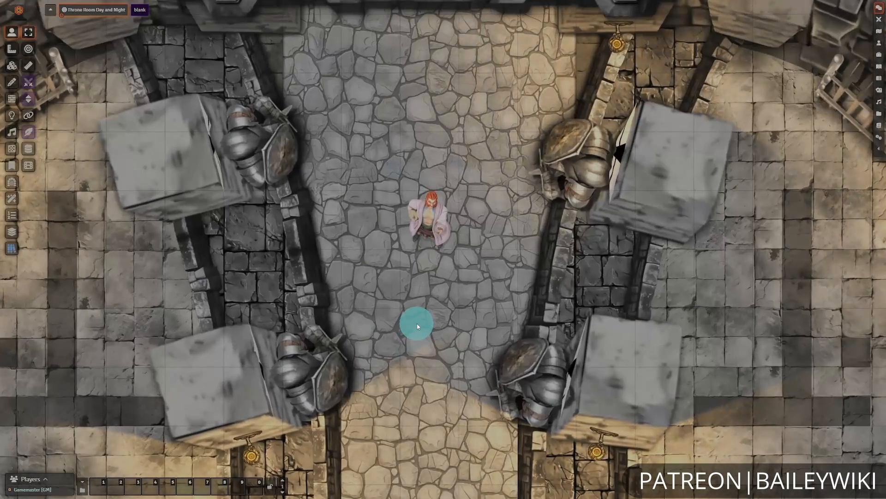
double_click(439, 220)
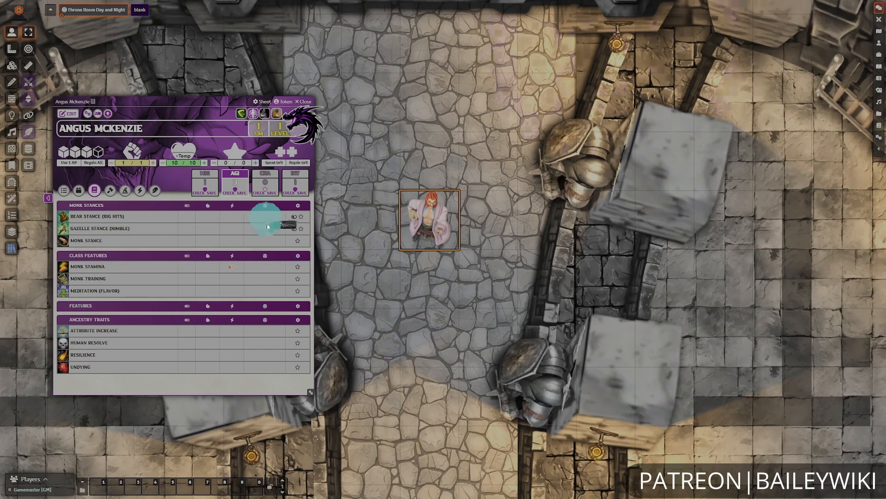
left_click(294, 220)
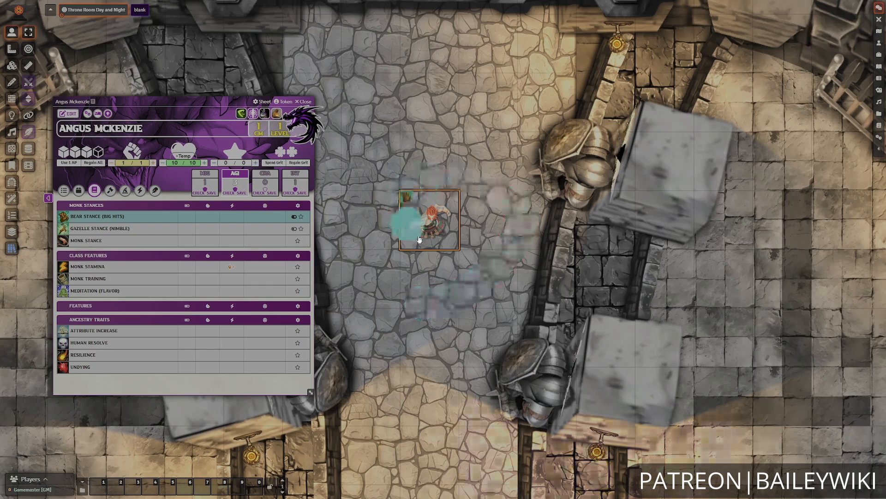
left_click(294, 220)
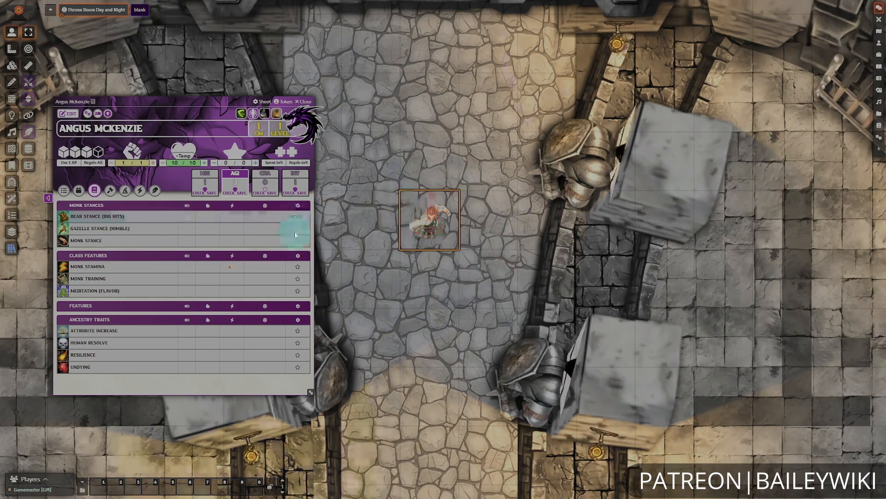
left_click(296, 233)
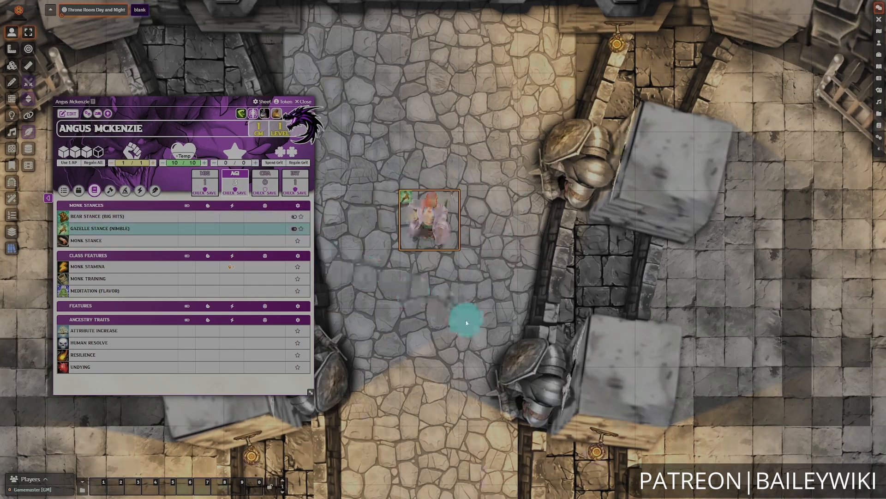
left_click(294, 230)
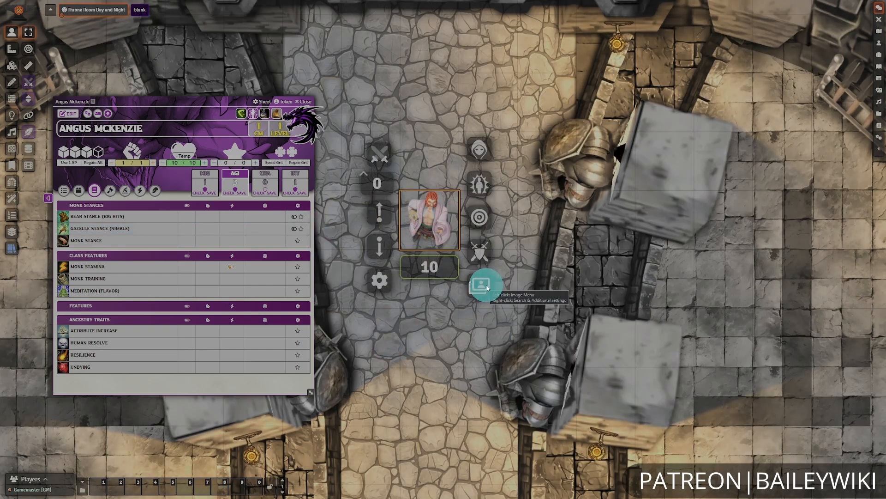
Step: Open the monk token's effect mappings and activate Bear Stance from its character sheet
left_click(487, 287)
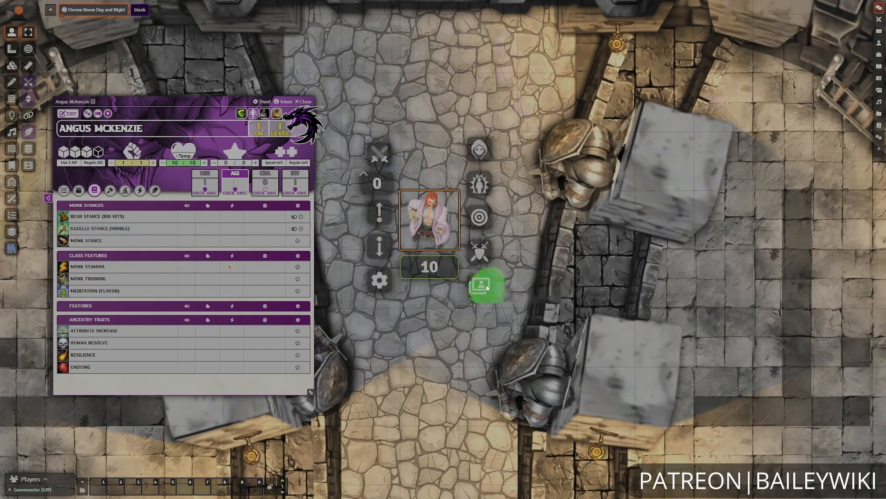
left_click(601, 242)
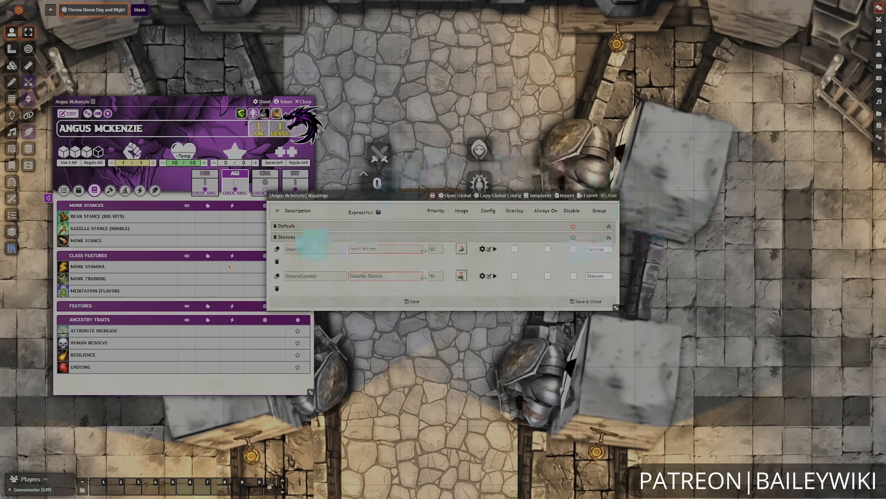
left_click_drag(375, 203, 372, 353)
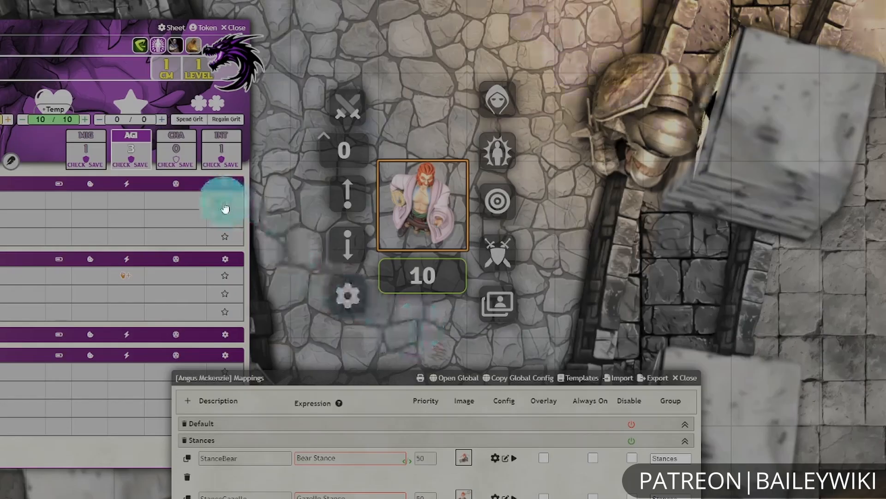
left_click(221, 204)
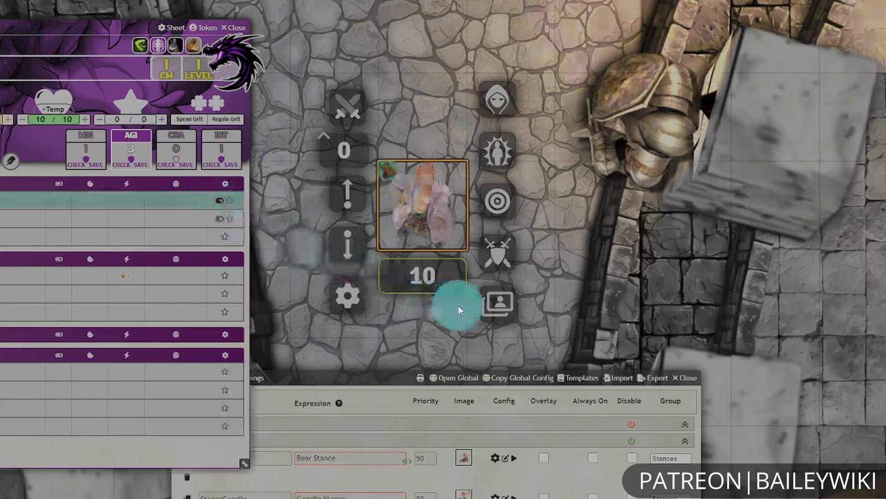
left_click(458, 223)
left_click(384, 379)
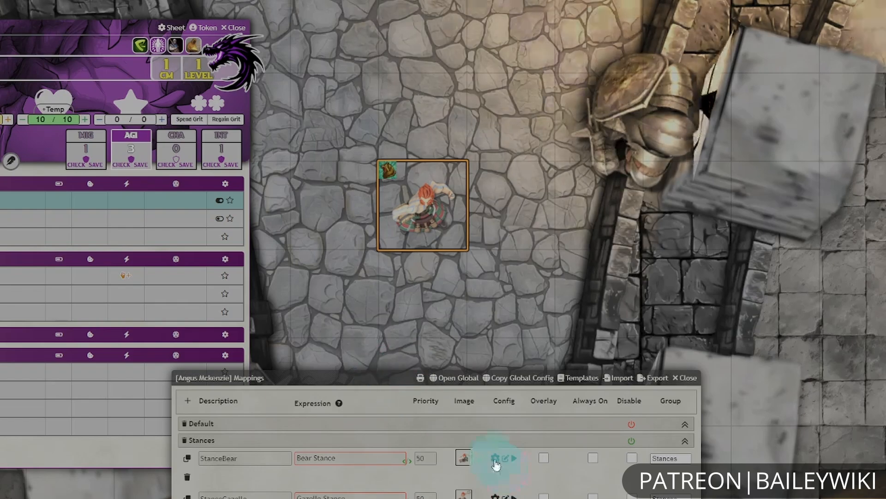
Step: Set the token scale ratio to 1.3 in the StanceBear mapping's configuration, save it, and switch Bear Stance off
left_click(495, 459)
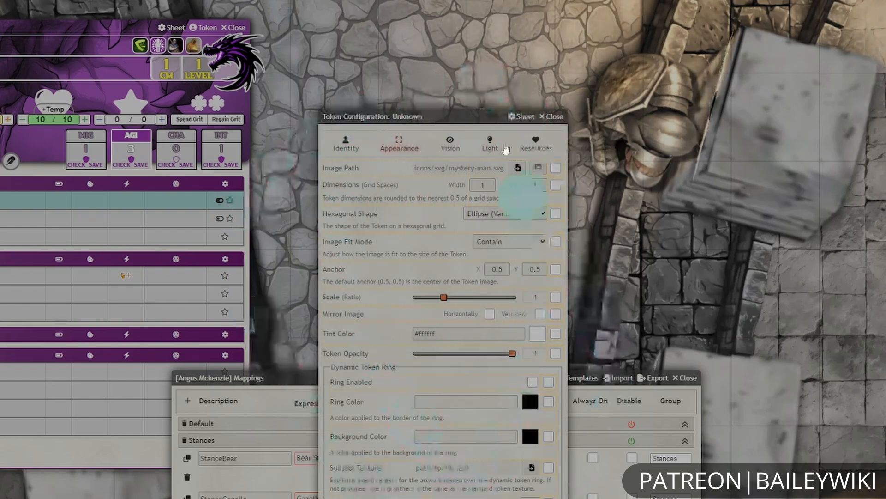
left_click_drag(595, 68, 662, 8)
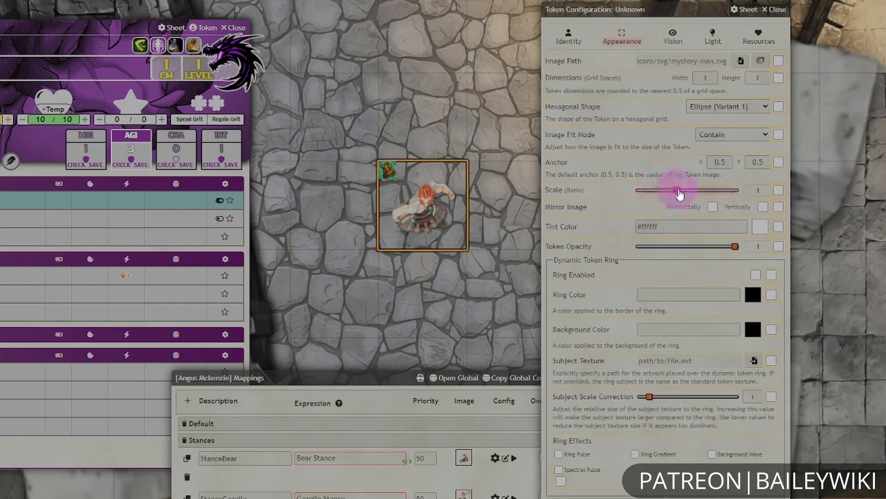
left_click_drag(680, 194, 677, 193)
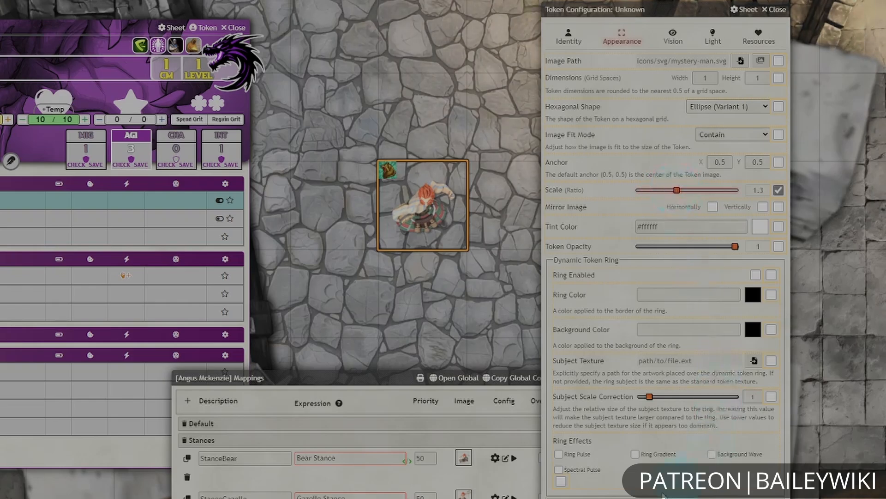
left_click(639, 495)
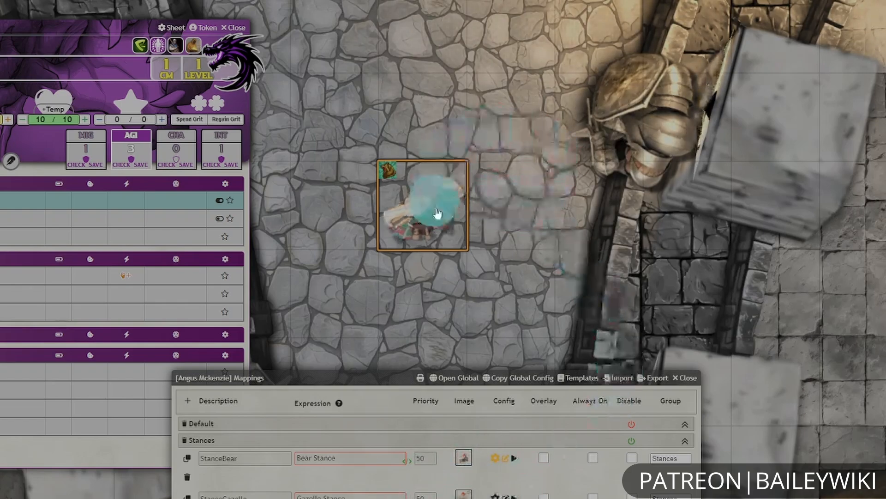
left_click(219, 202)
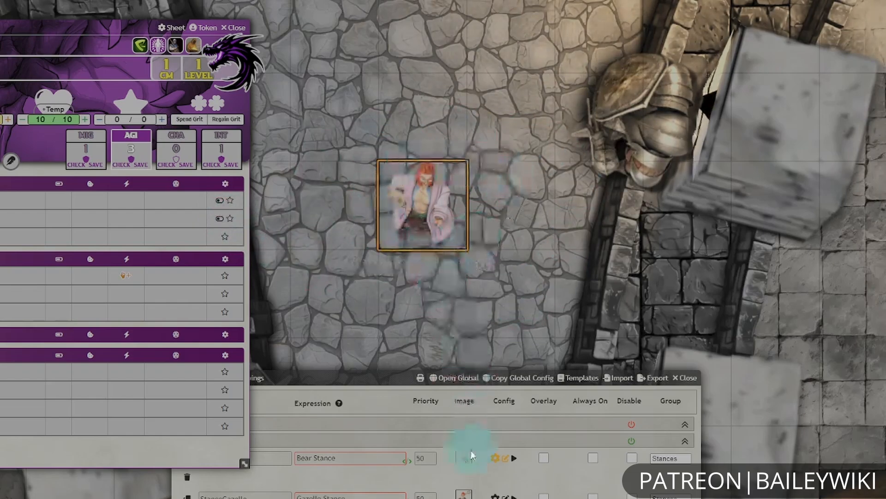
Step: Give the StanceBear mapping a bright light radius of 5 and a blue light color, and save the configuration
left_click(494, 457)
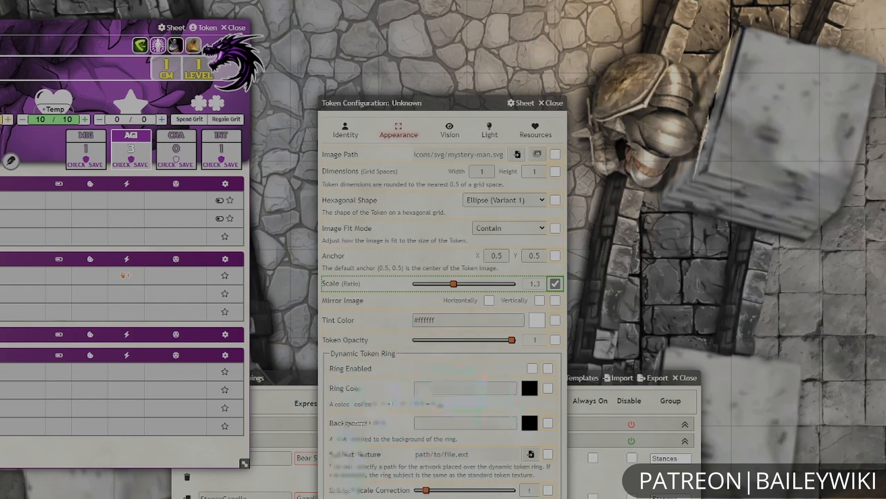
left_click(489, 132)
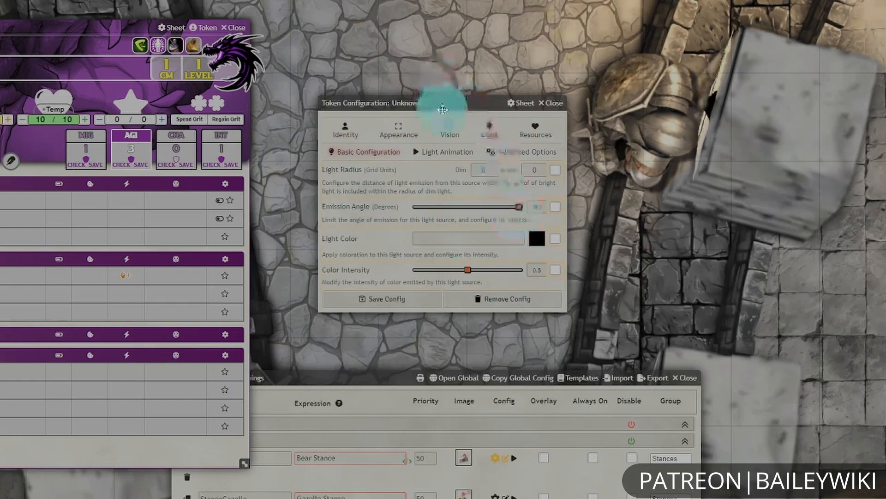
left_click_drag(445, 107, 706, 109)
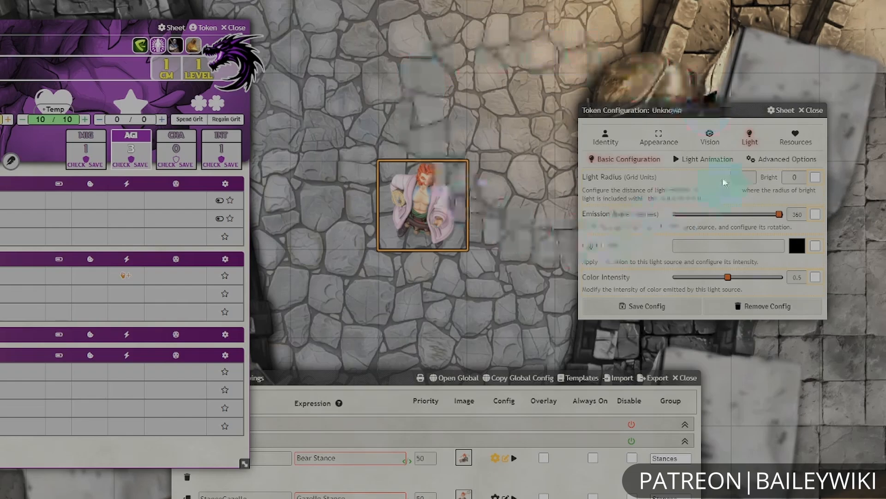
left_click(743, 177)
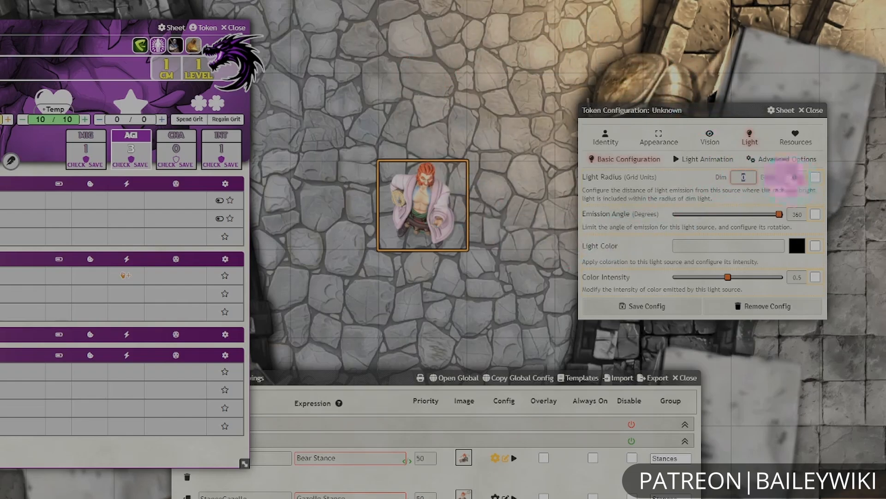
left_click(815, 178)
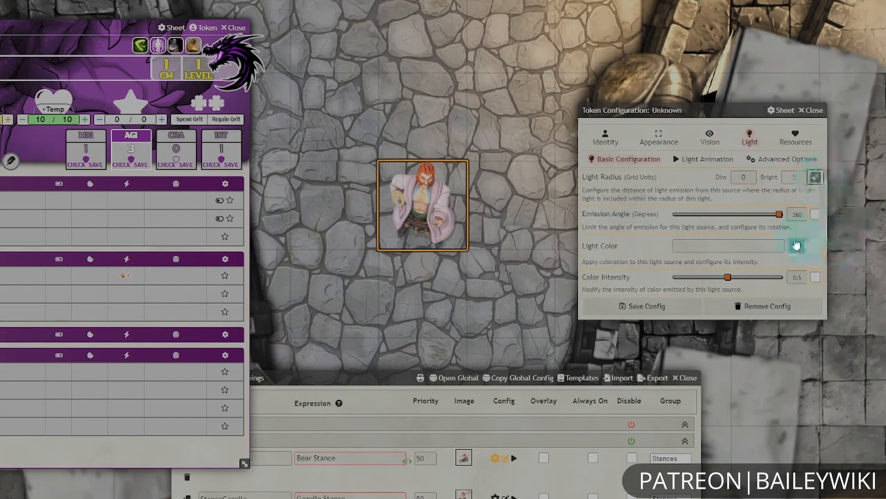
left_click(798, 248)
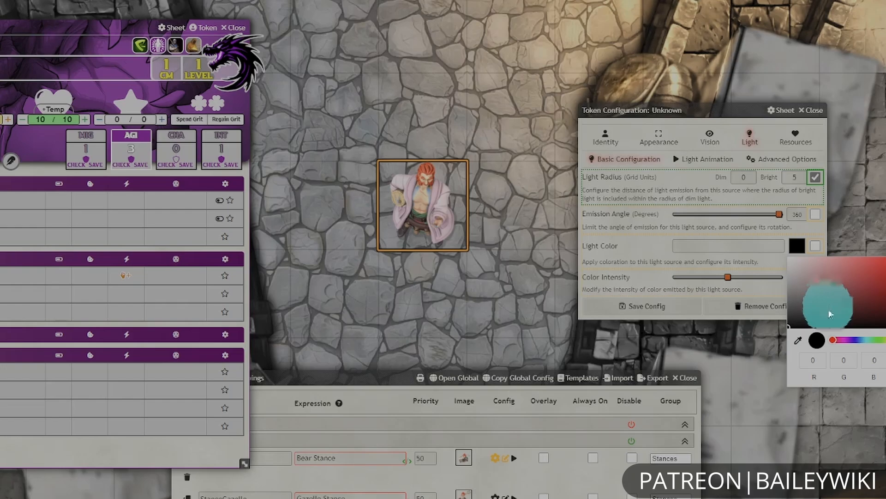
left_click(854, 343)
left_click_drag(881, 292, 885, 259)
left_click(665, 256)
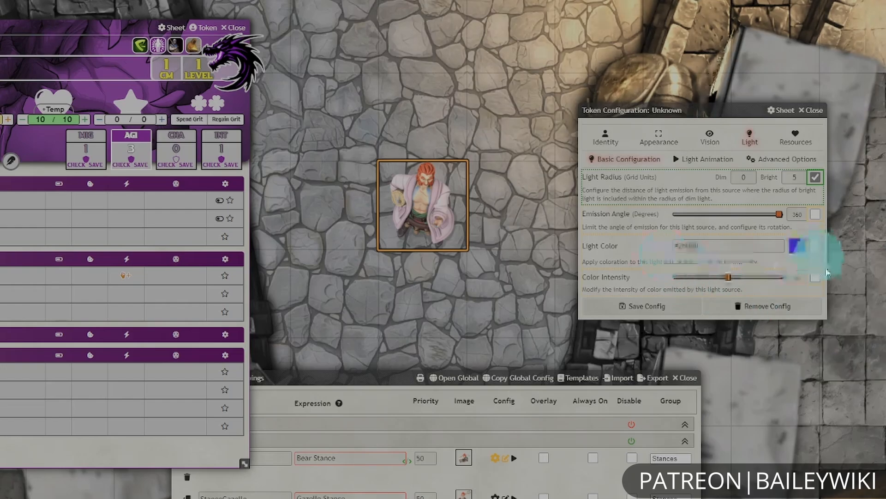
left_click(673, 306)
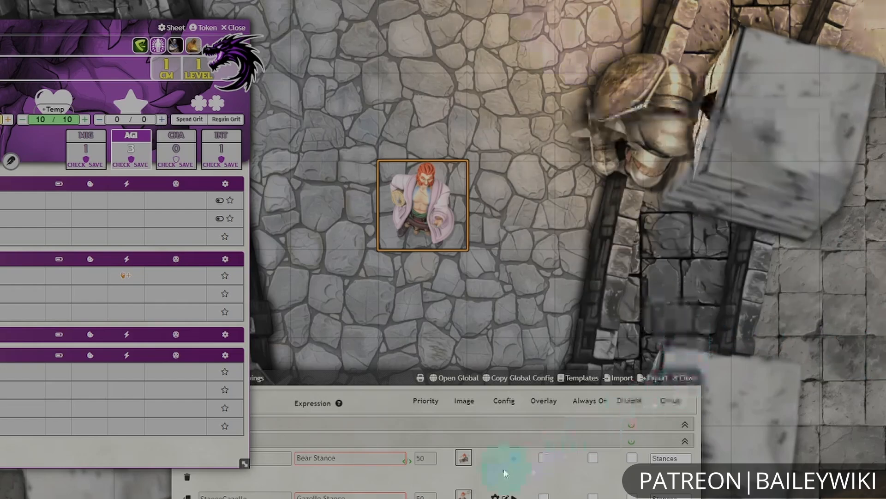
Step: Review the StanceBear mapping's token configuration as JSON and activate Bear Stance to test the light effect
left_click(506, 458)
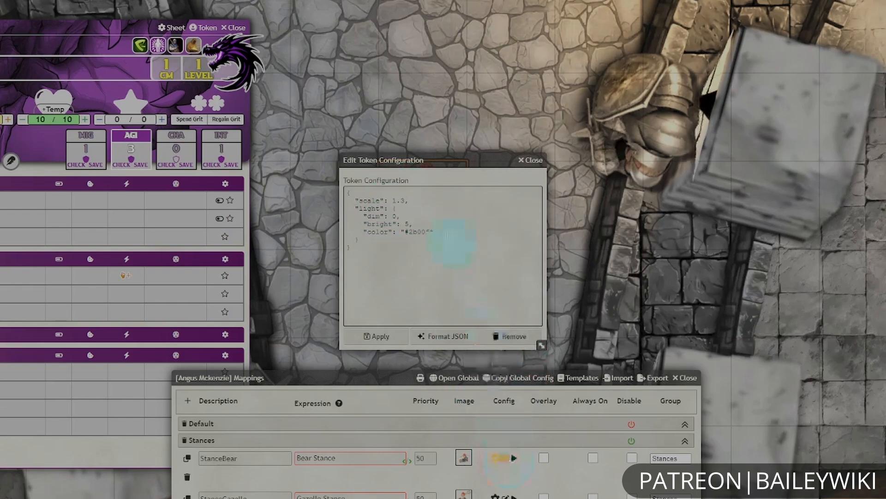
left_click(531, 160)
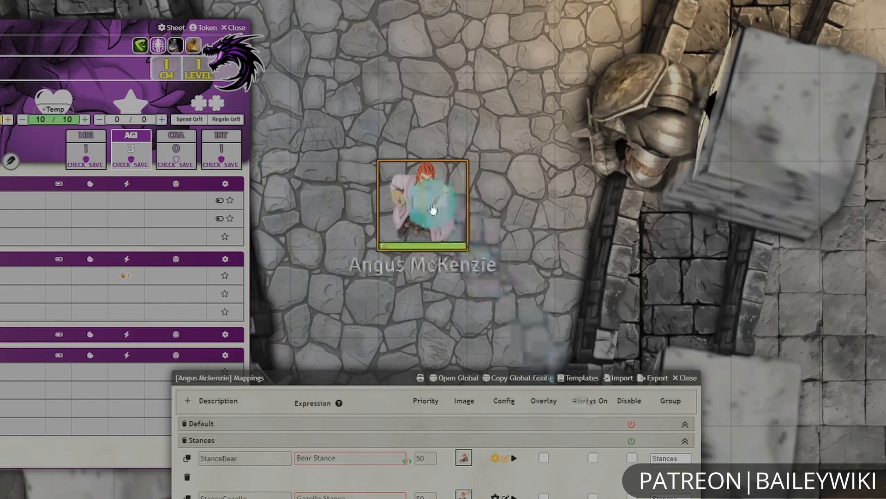
left_click(220, 201)
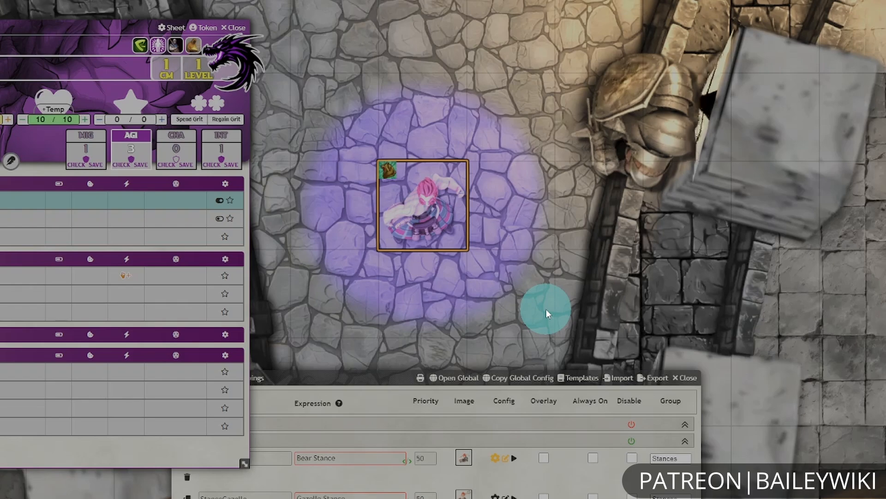
left_click(349, 373)
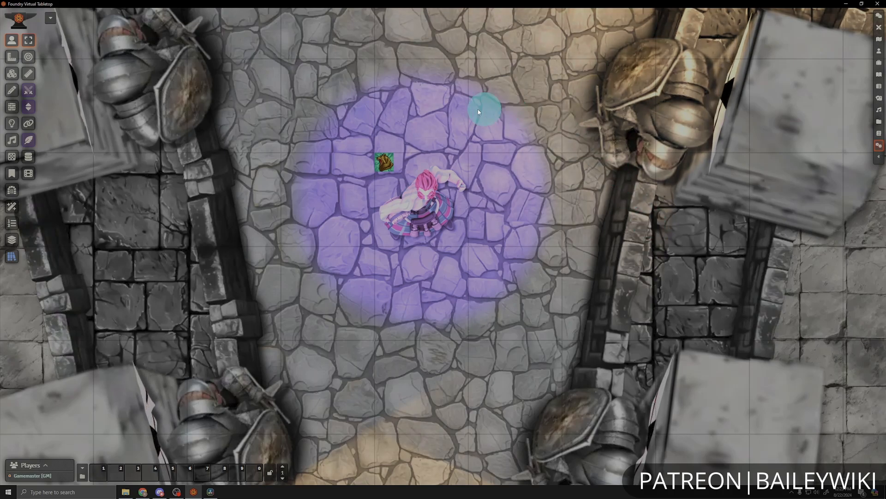
Step: Open the Effects settings of the Token Variant Art module and bring up its Effect Icons options
left_click(390, 159)
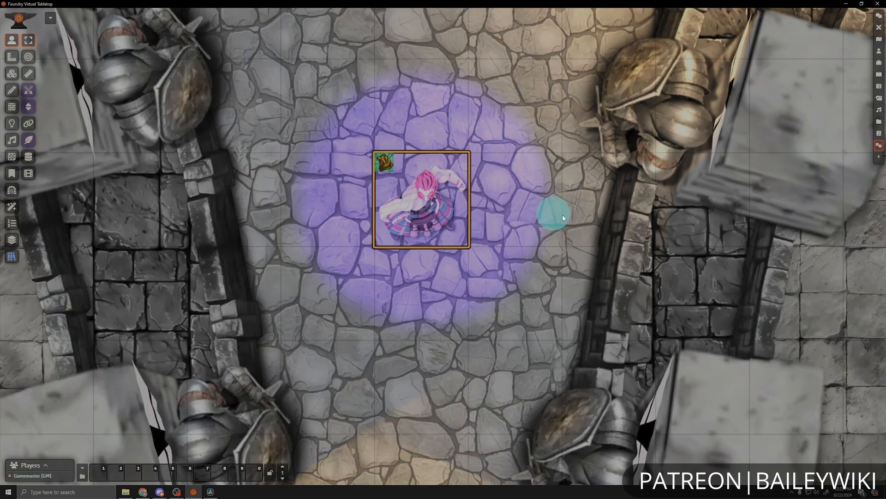
left_click(879, 149)
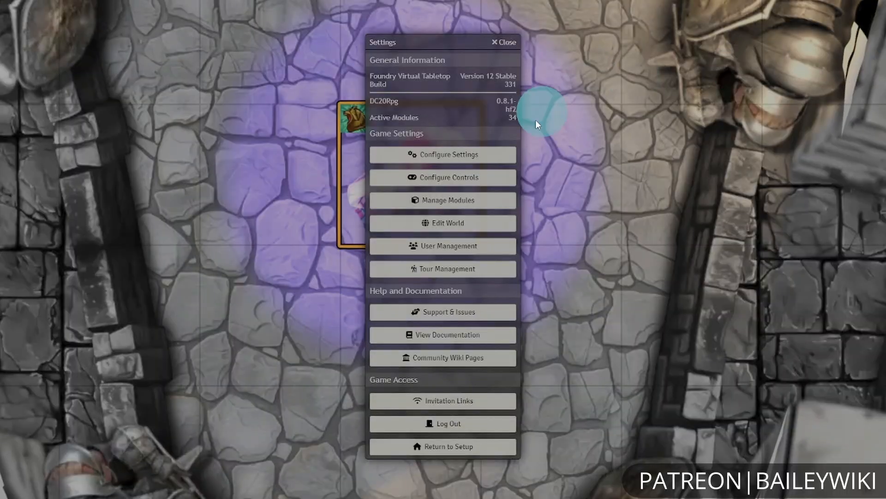
left_click(447, 186)
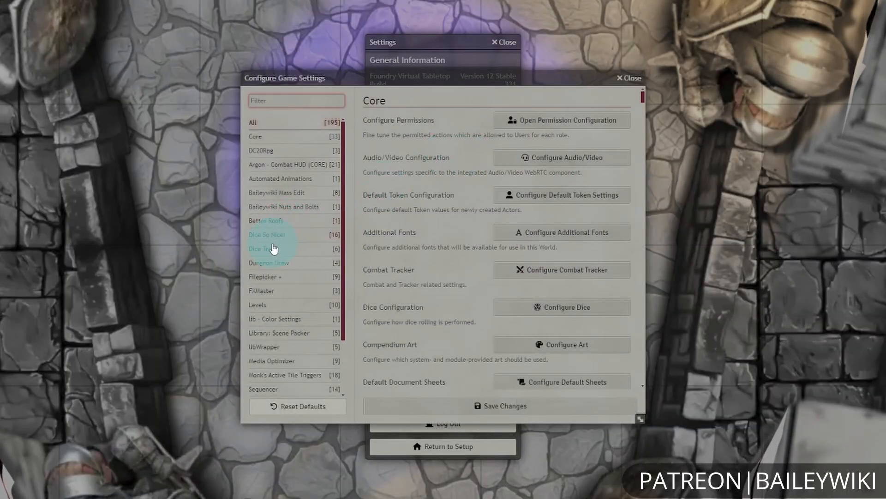
scroll(280, 250, "down", 3)
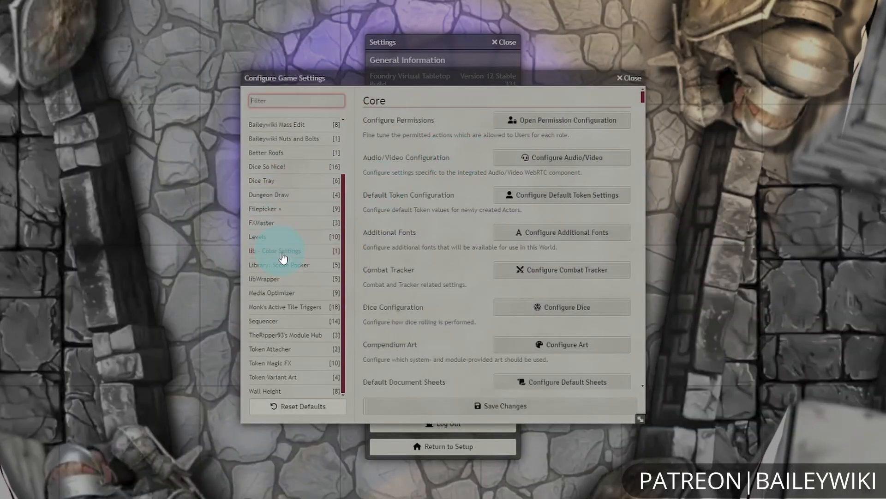
left_click(287, 374)
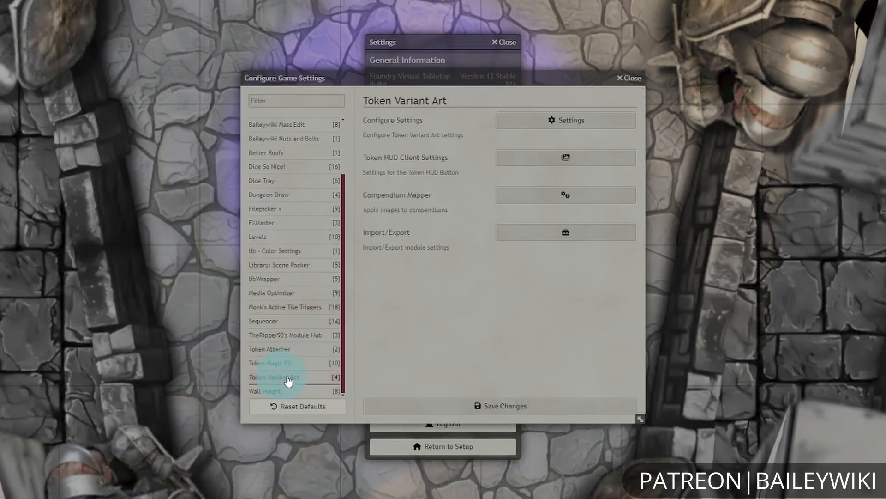
left_click(603, 127)
left_click(536, 199)
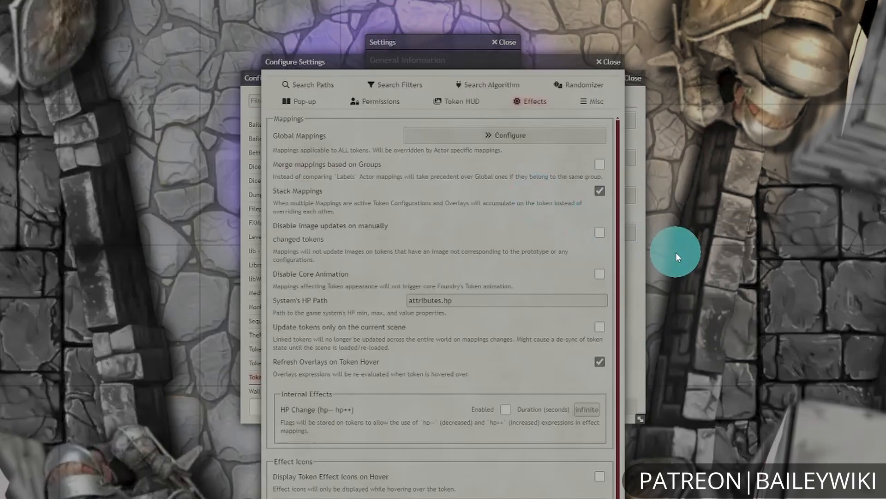
left_click_drag(434, 59, 433, 0)
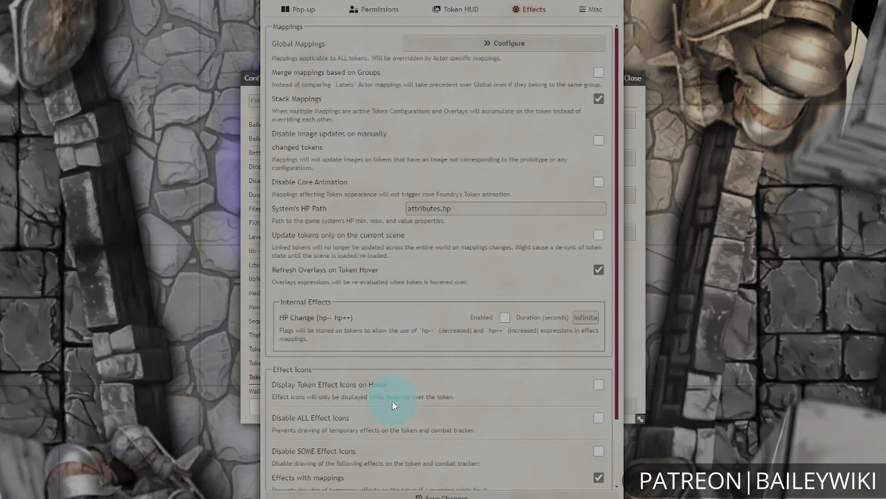
scroll(392, 402, "down", 2)
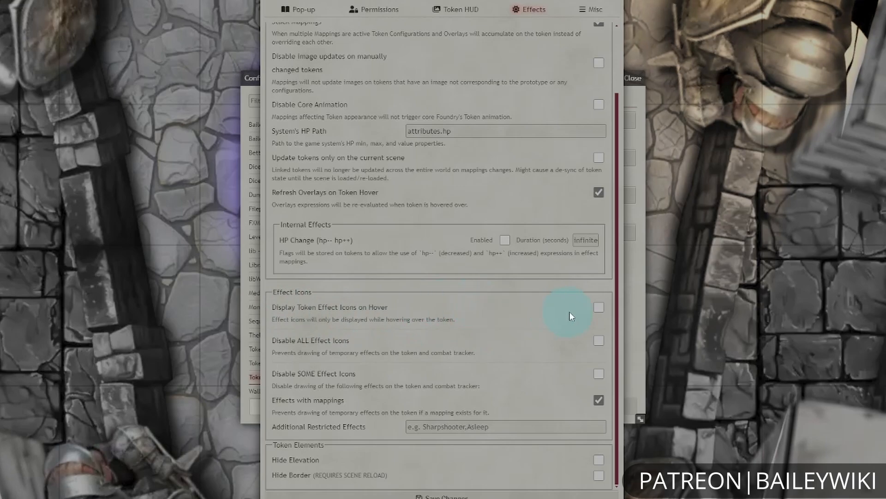
Step: Enable Display Token Effect Icons on Hover, save and close the settings, and select the monk token to check the effect icon
left_click(599, 309)
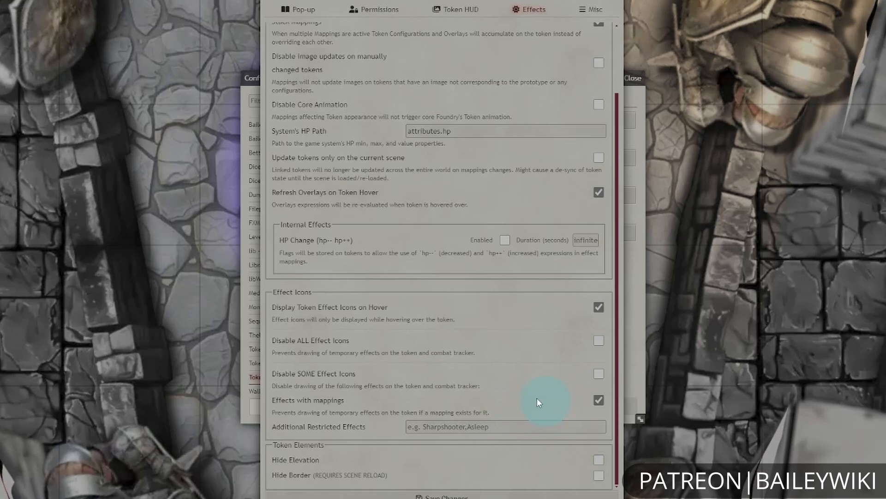
left_click(415, 426)
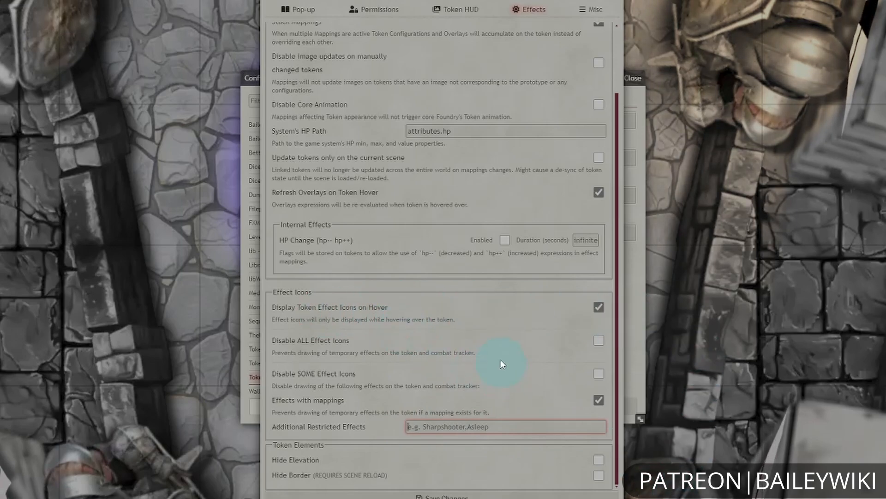
left_click(444, 496)
left_click(540, 406)
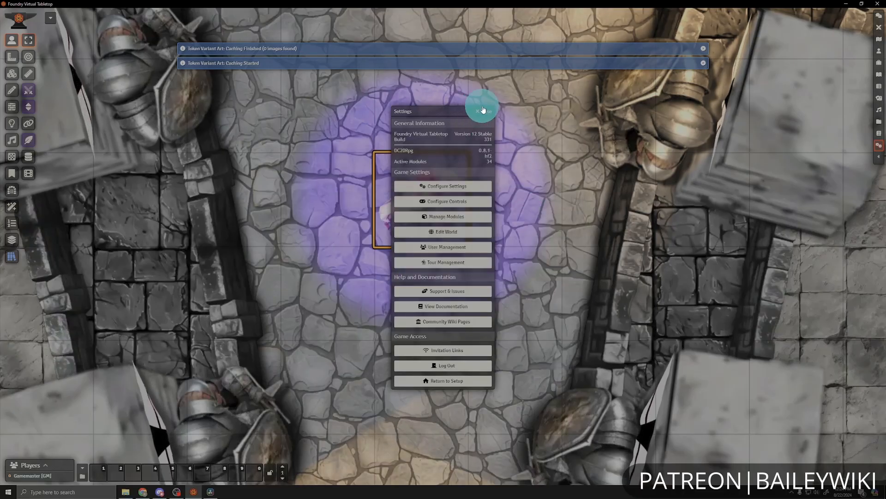
left_click(478, 111)
left_click(560, 267)
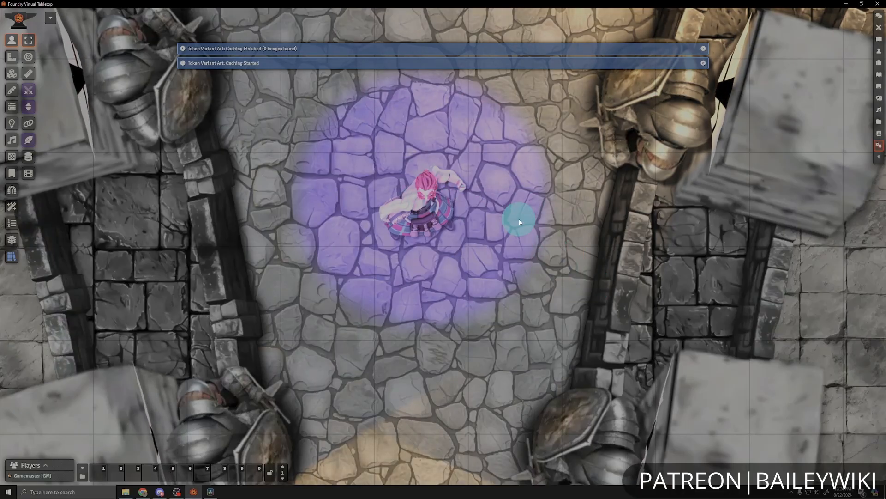
left_click(411, 204)
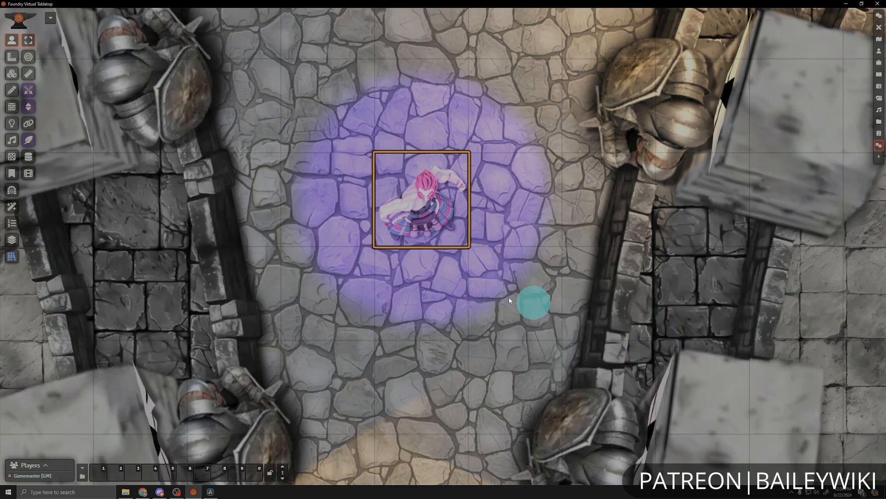
Step: Enable the overlay option for the Rageing mapping and use the barbarian's Rage ability to test it
left_click(561, 321)
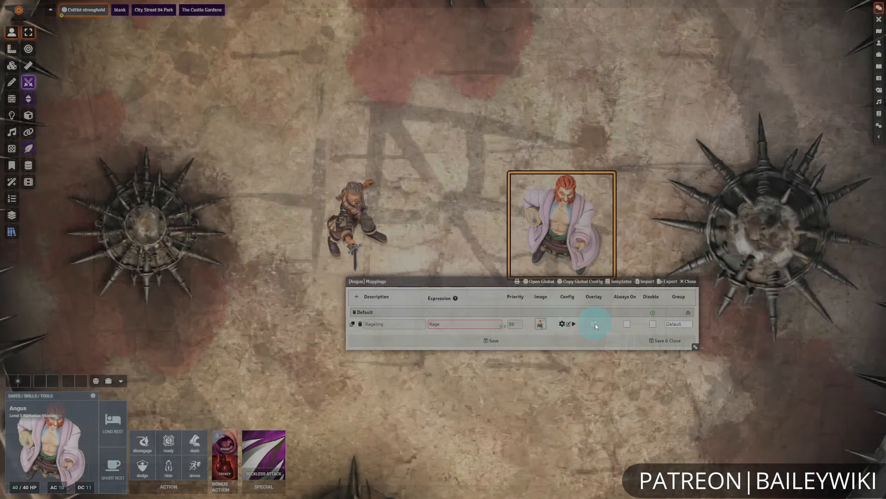
left_click(594, 325)
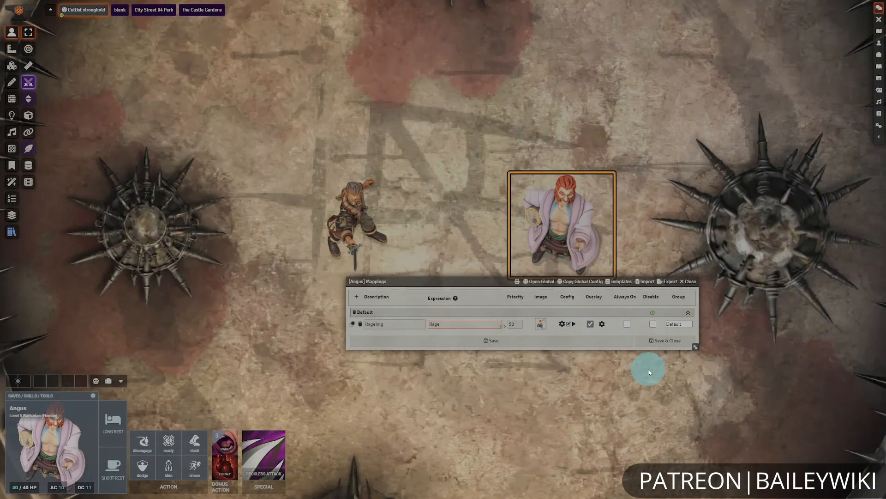
left_click(602, 323)
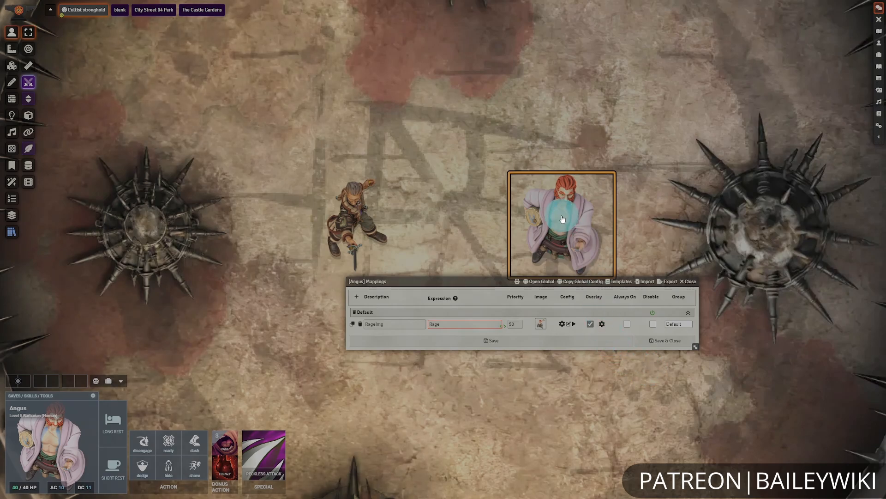
left_click(226, 441)
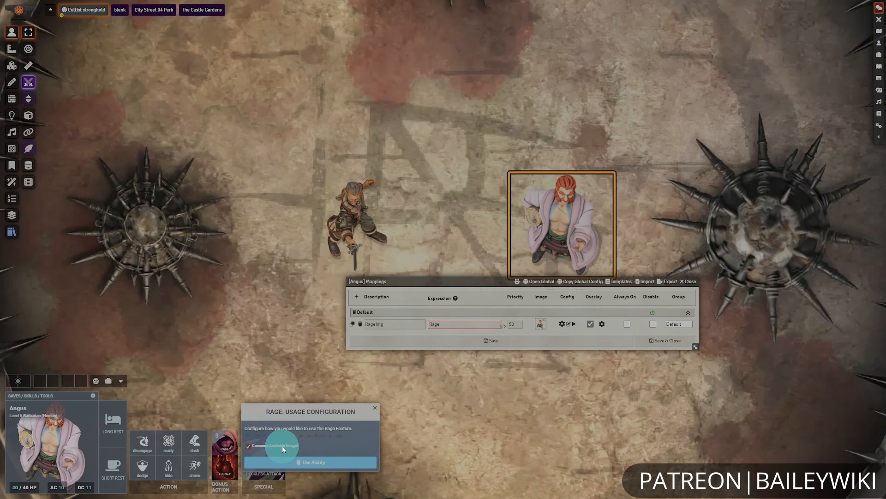
left_click(290, 461)
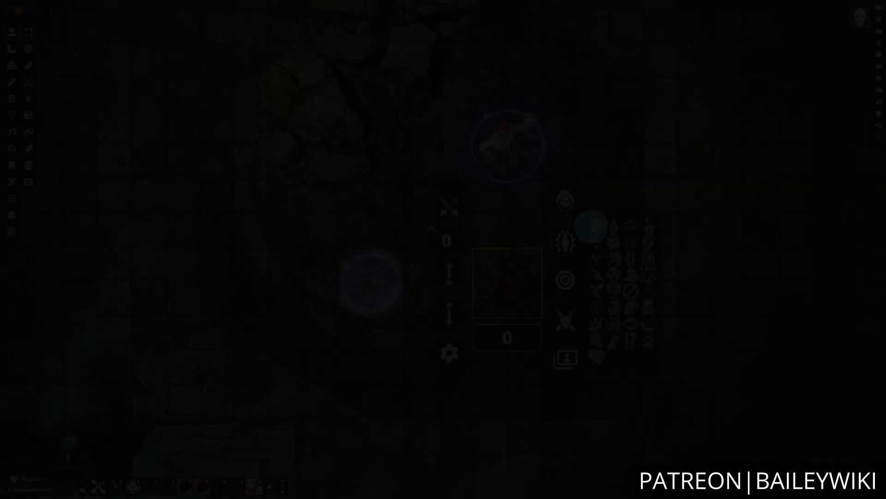
Step: Apply the Dead status to the red-cloaked enemy token and deselect it
left_click(593, 227)
left_click(569, 237)
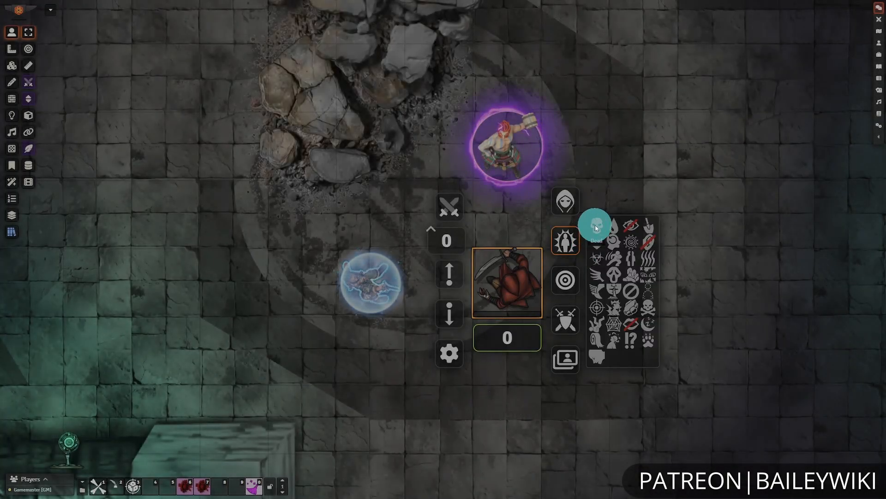
left_click(596, 226)
left_click(665, 191)
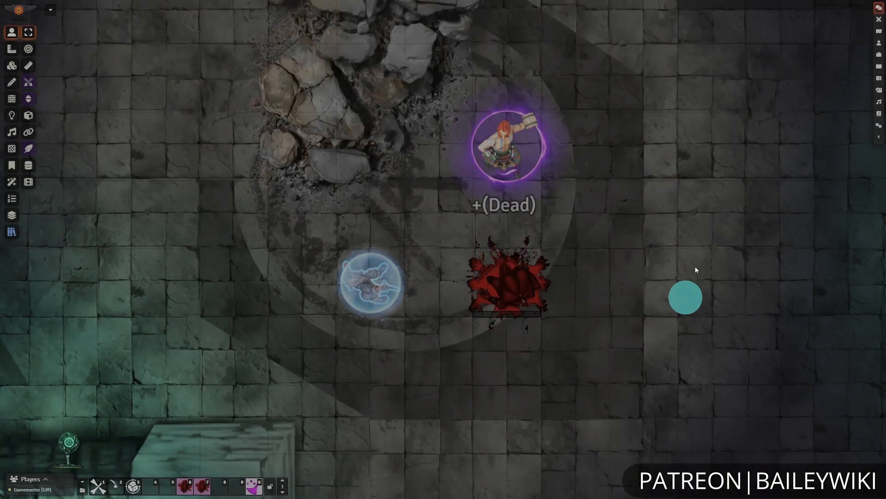
Step: Apply the Dead status to the barbarian token with the purple ring, and briefly select it to check the result
left_click(510, 146)
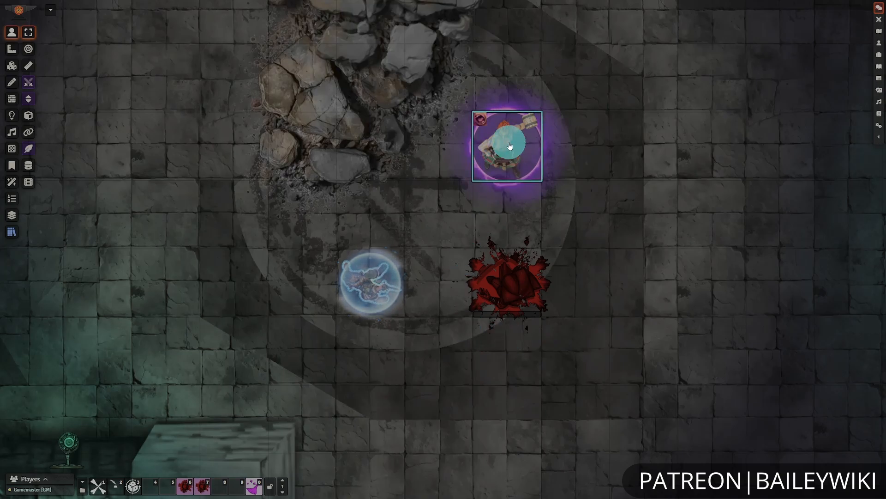
right_click(509, 146)
left_click(565, 104)
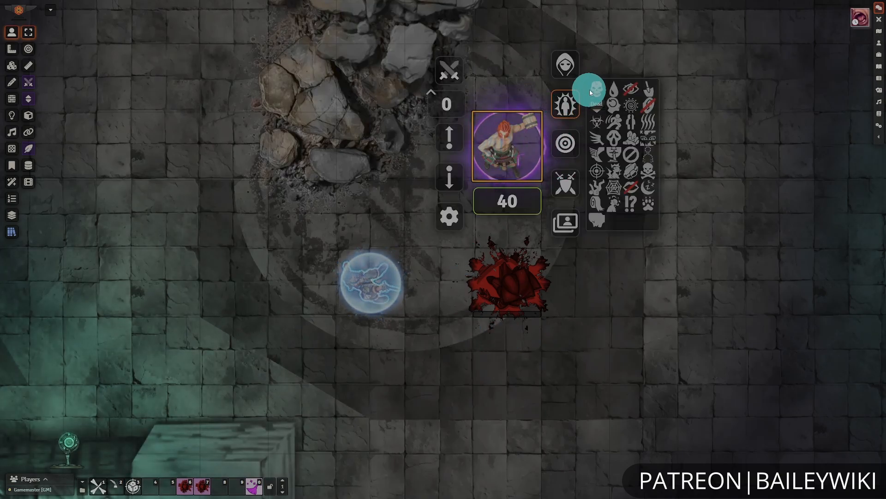
left_click(596, 89)
left_click(595, 296)
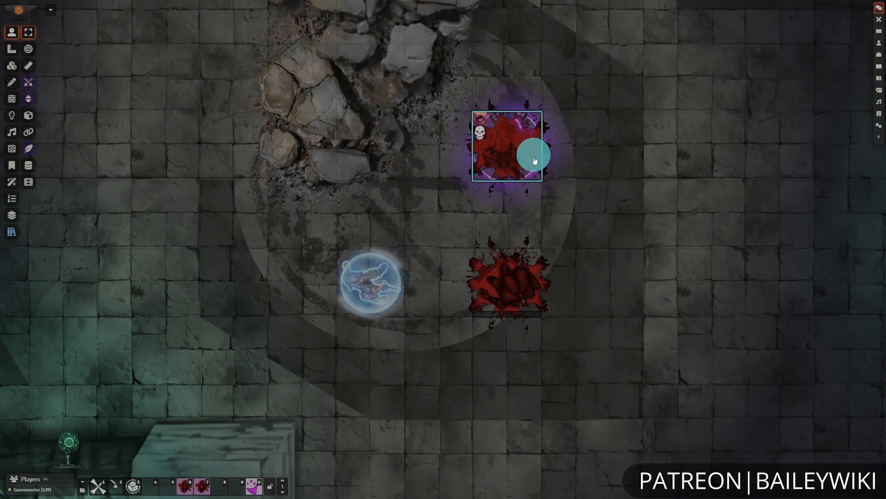
left_click(525, 145)
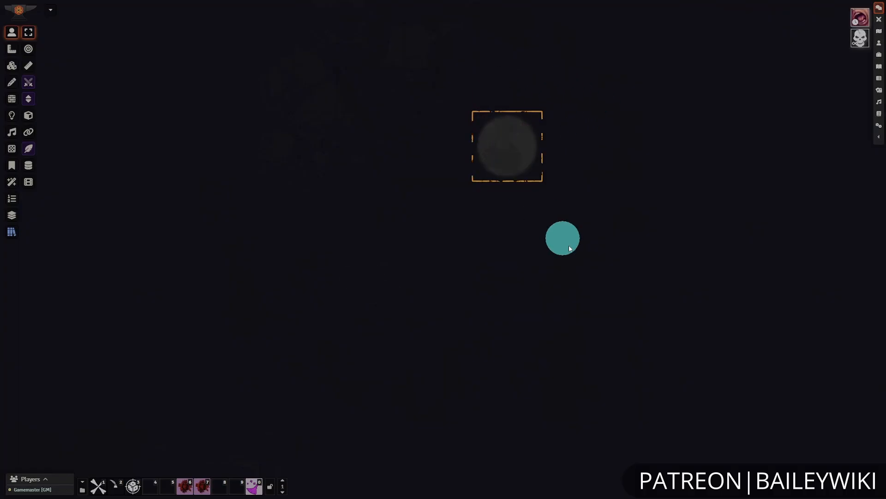
left_click(628, 257)
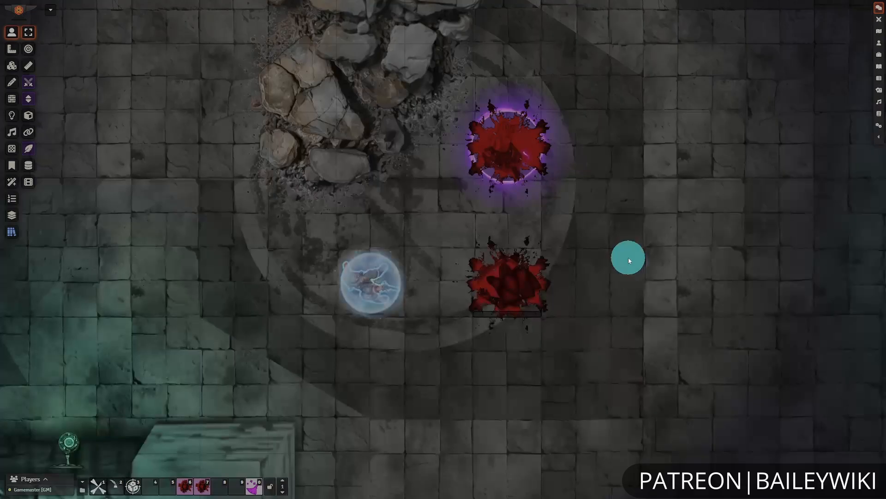
Step: Try to clear the Dead status from the barbarian token with the purple ring
right_click(525, 147)
left_click(567, 106)
left_click(595, 92)
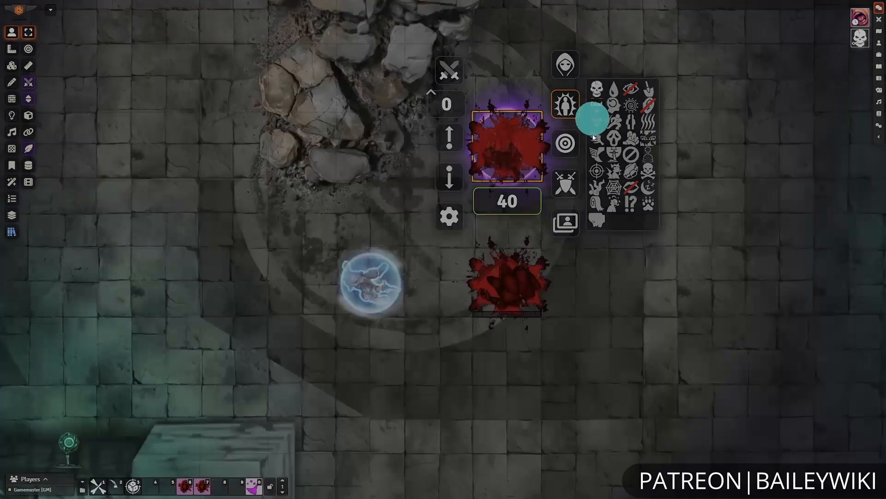
left_click(599, 293)
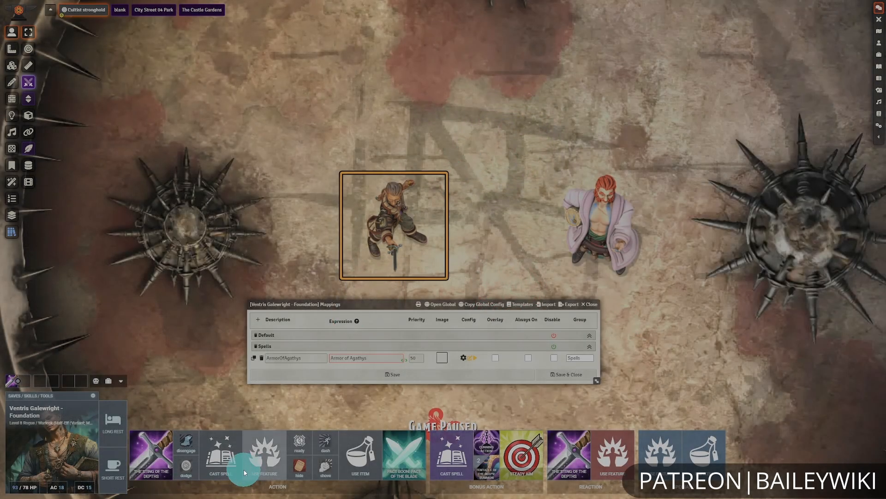
Step: Cast Armor of Agathys with a pact slot from the selected token to test the ArmorOfAgathys mapping
left_click(228, 468)
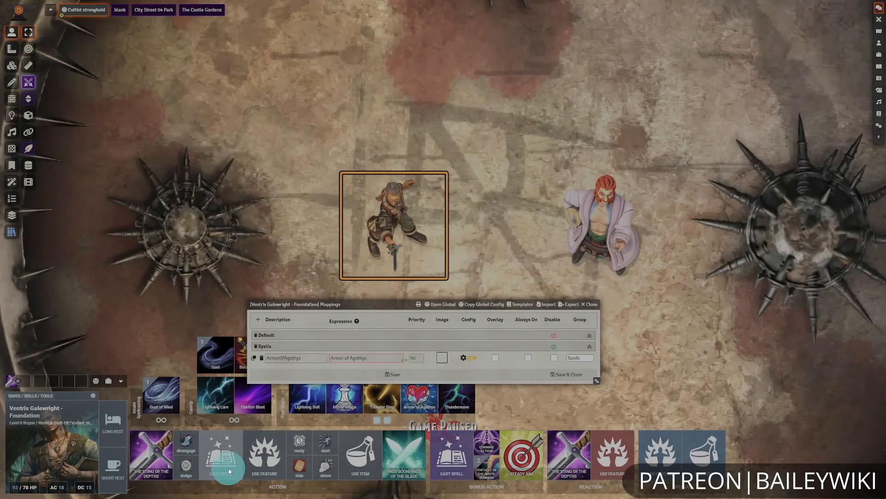
left_click(421, 403)
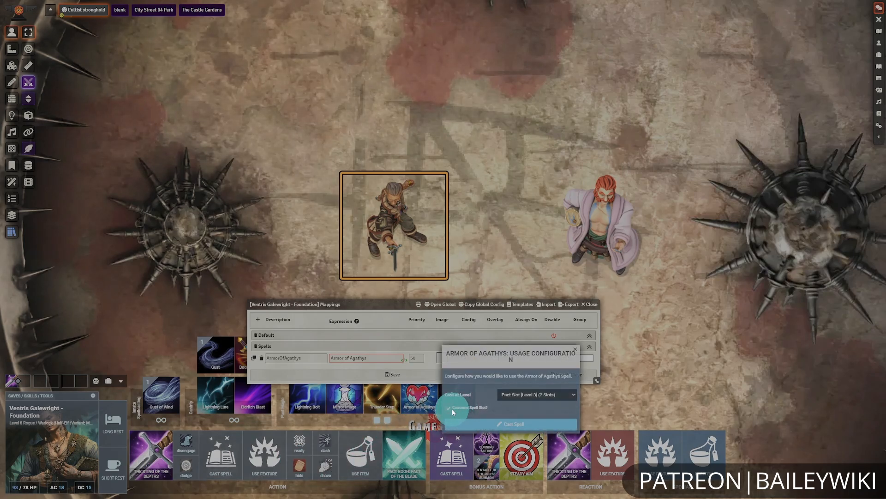
left_click(495, 424)
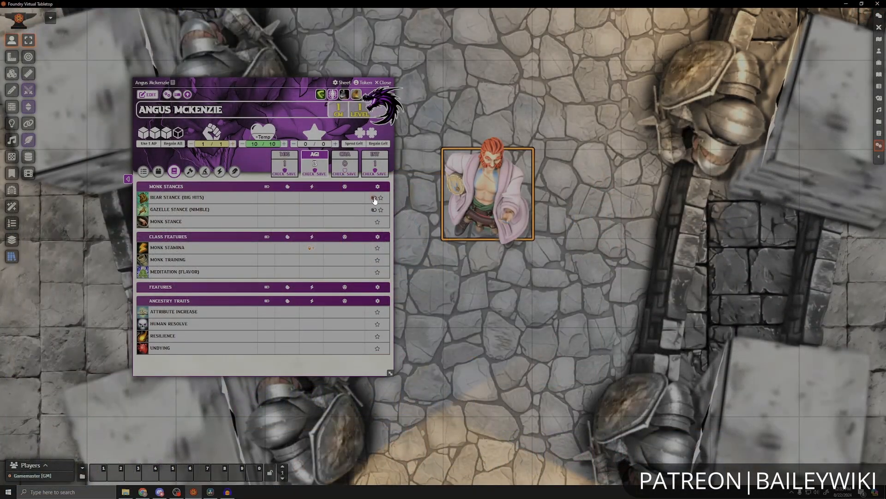
Step: Activate and deactivate Bear Stance and Gazelle Stance in turn to check the monk token's image changes
left_click(374, 198)
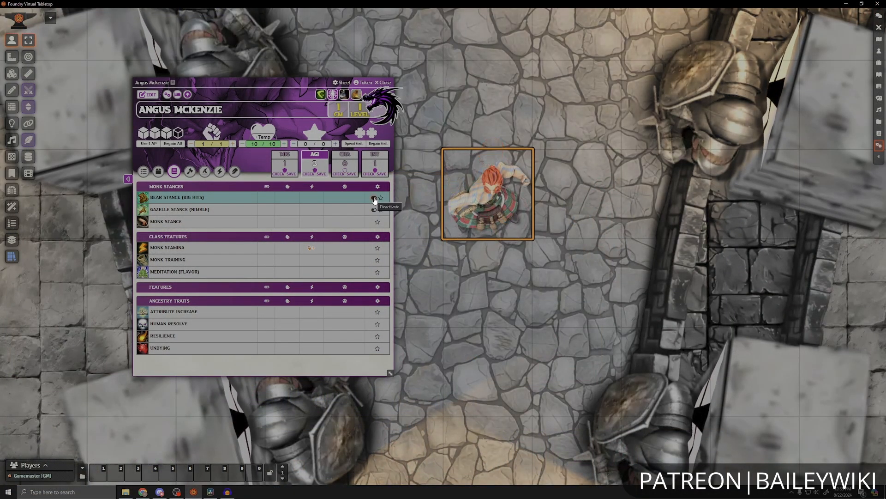
left_click(374, 198)
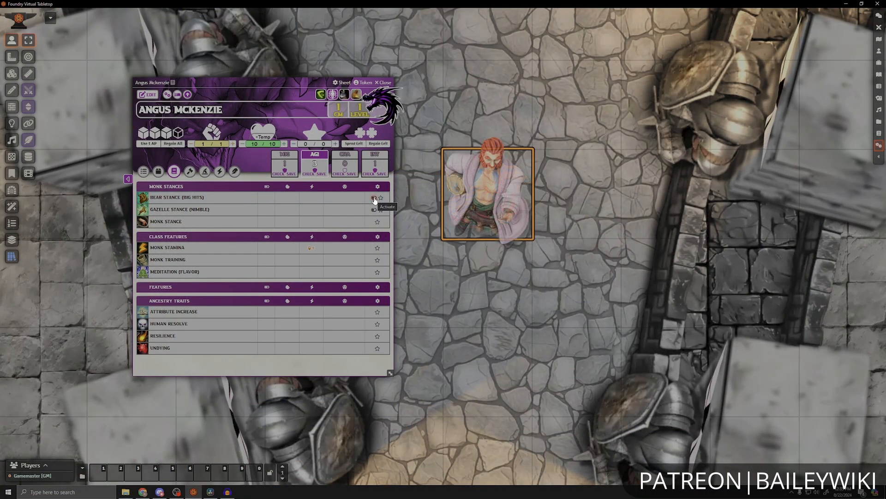
left_click(374, 210)
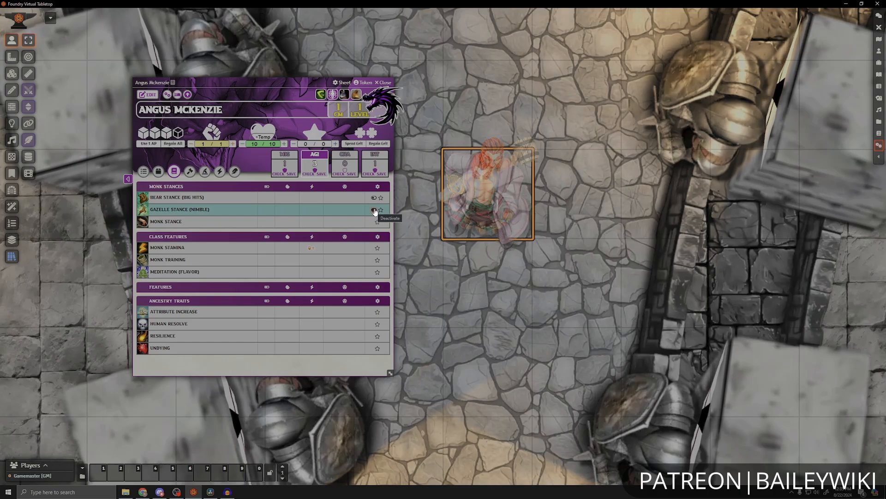
left_click(374, 211)
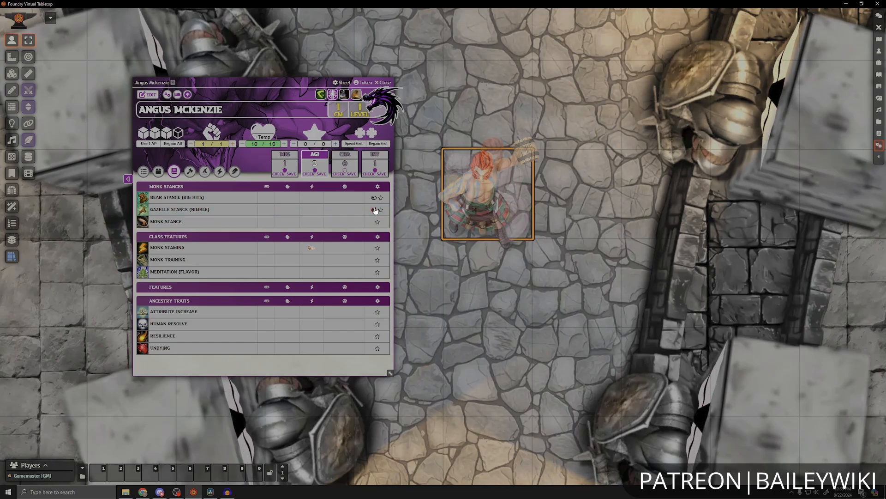
Step: Switch Bear Stance on and off twice to demonstrate the monk token's image transition
left_click(374, 199)
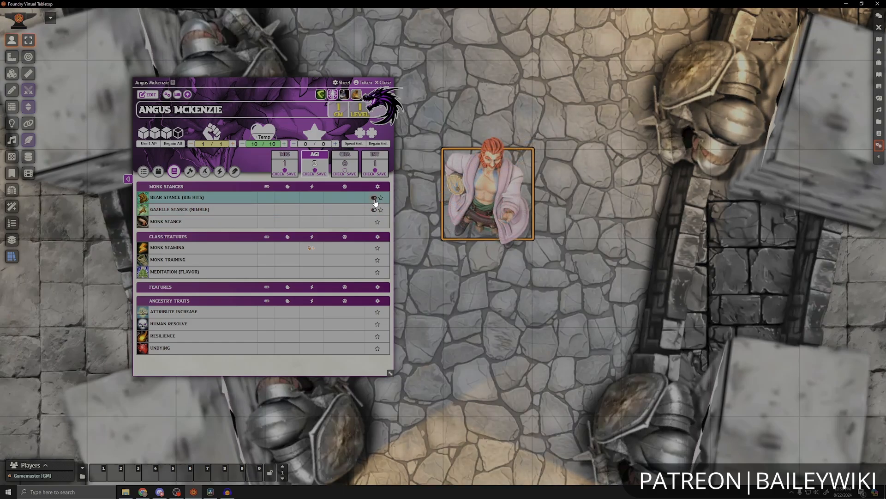
left_click(374, 199)
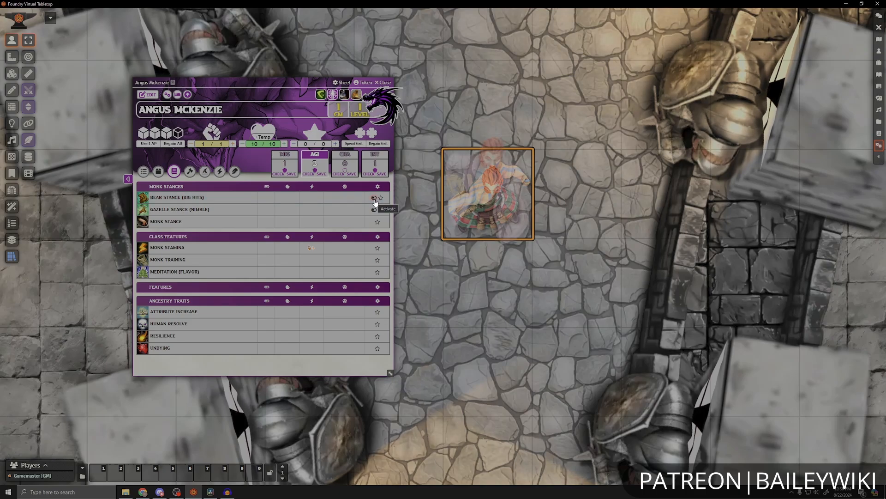
left_click(374, 199)
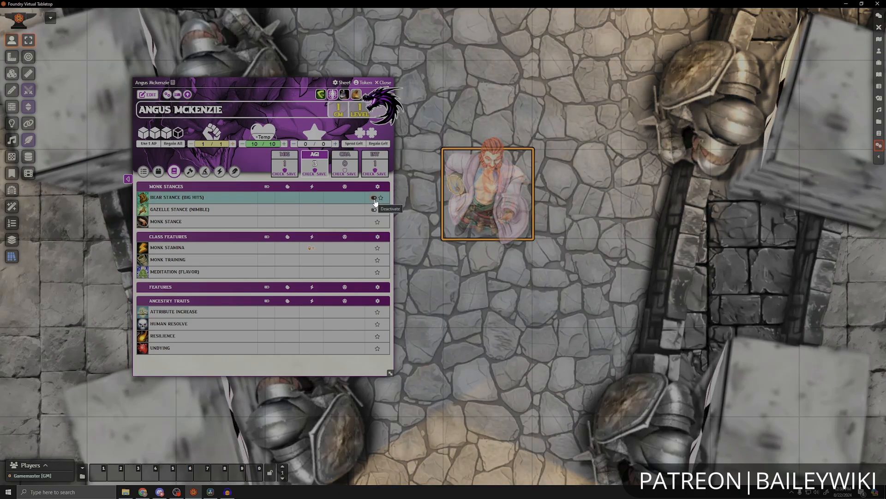
left_click(374, 199)
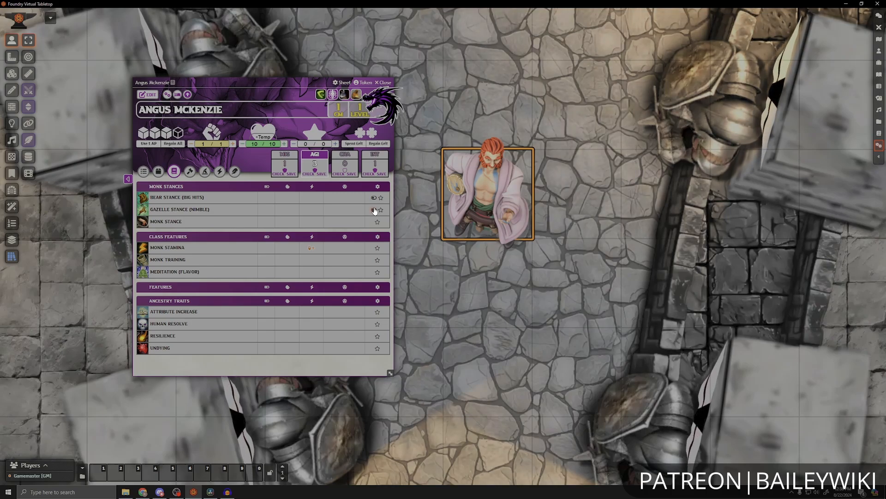
Step: Toggle Gazelle Stance on and off, and leave it active on the monk token
left_click(375, 211)
left_click(374, 211)
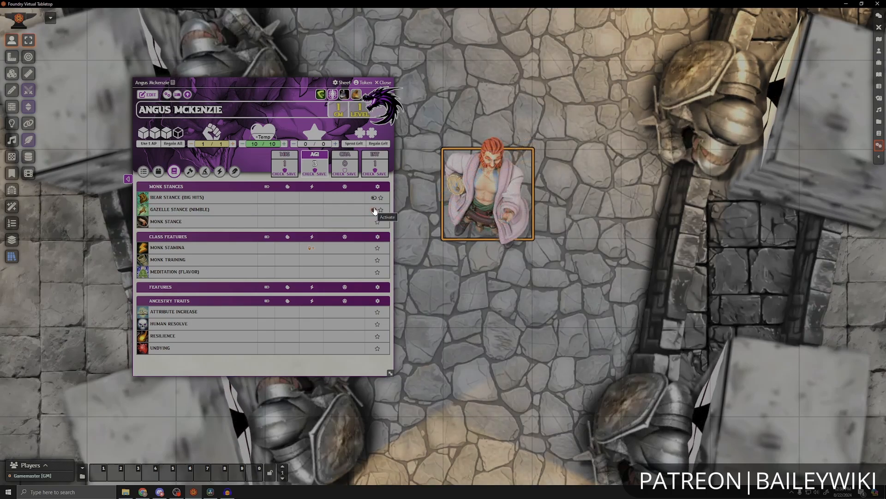
left_click(375, 210)
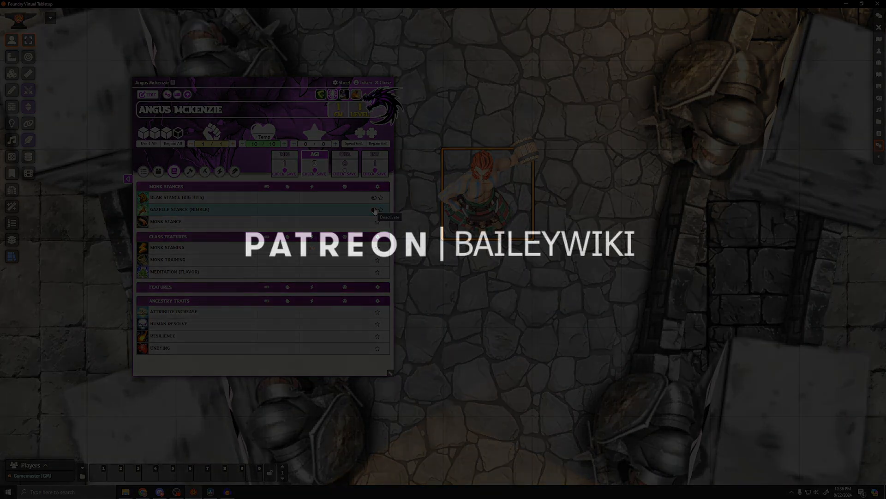